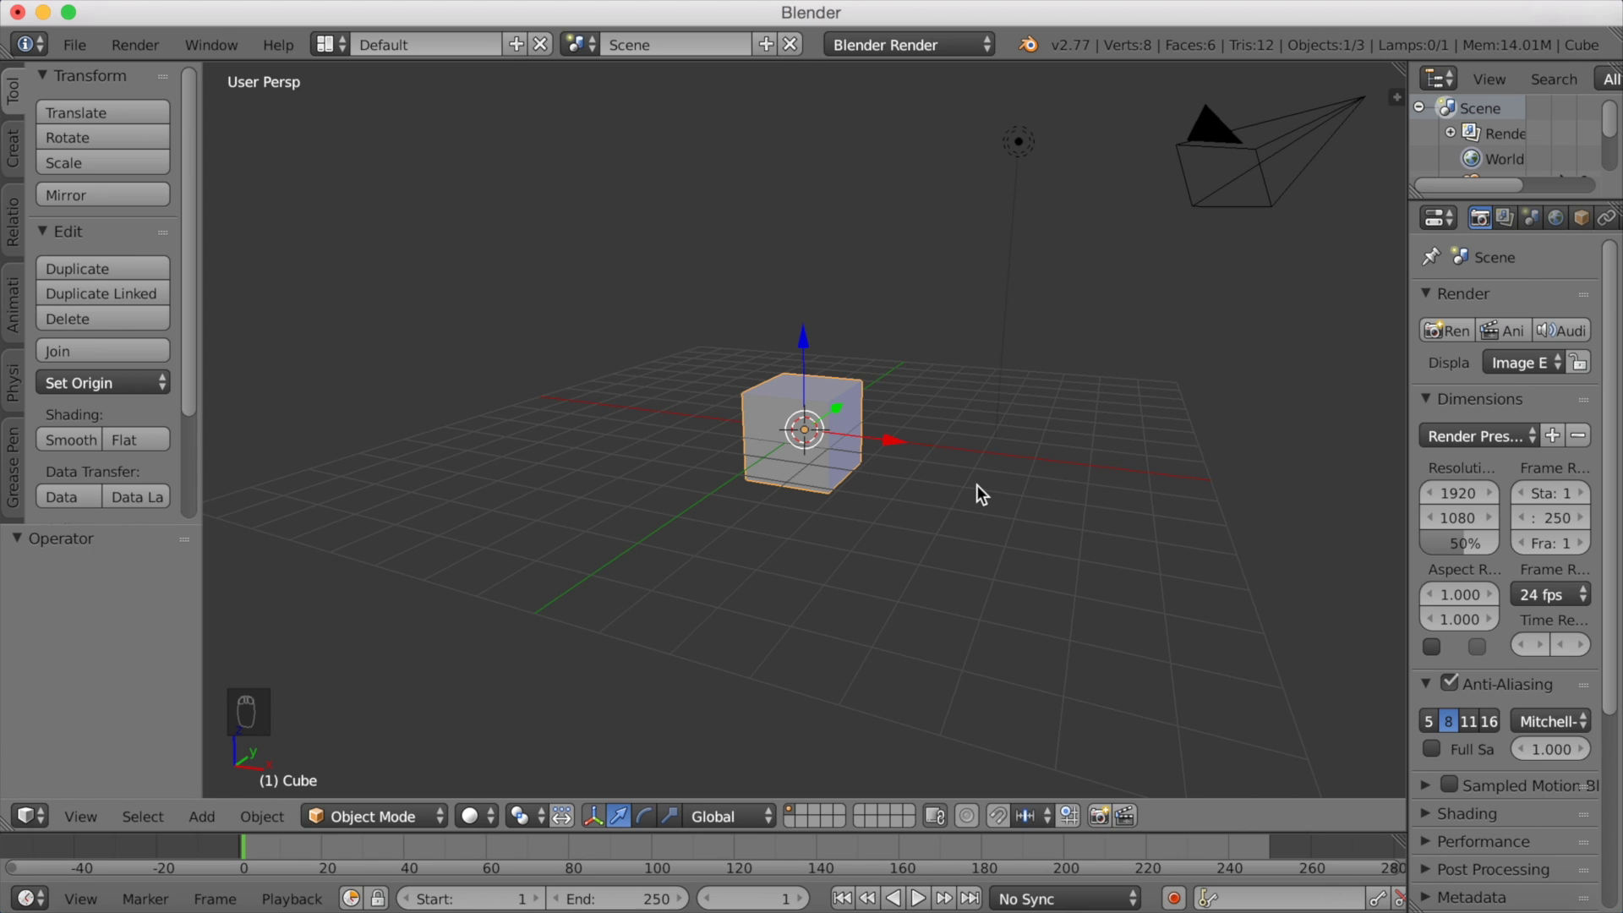
# Set the render engine to Cycles Render and orbit down to a near-level view of the cube's side.
pyautogui.click(930, 44)
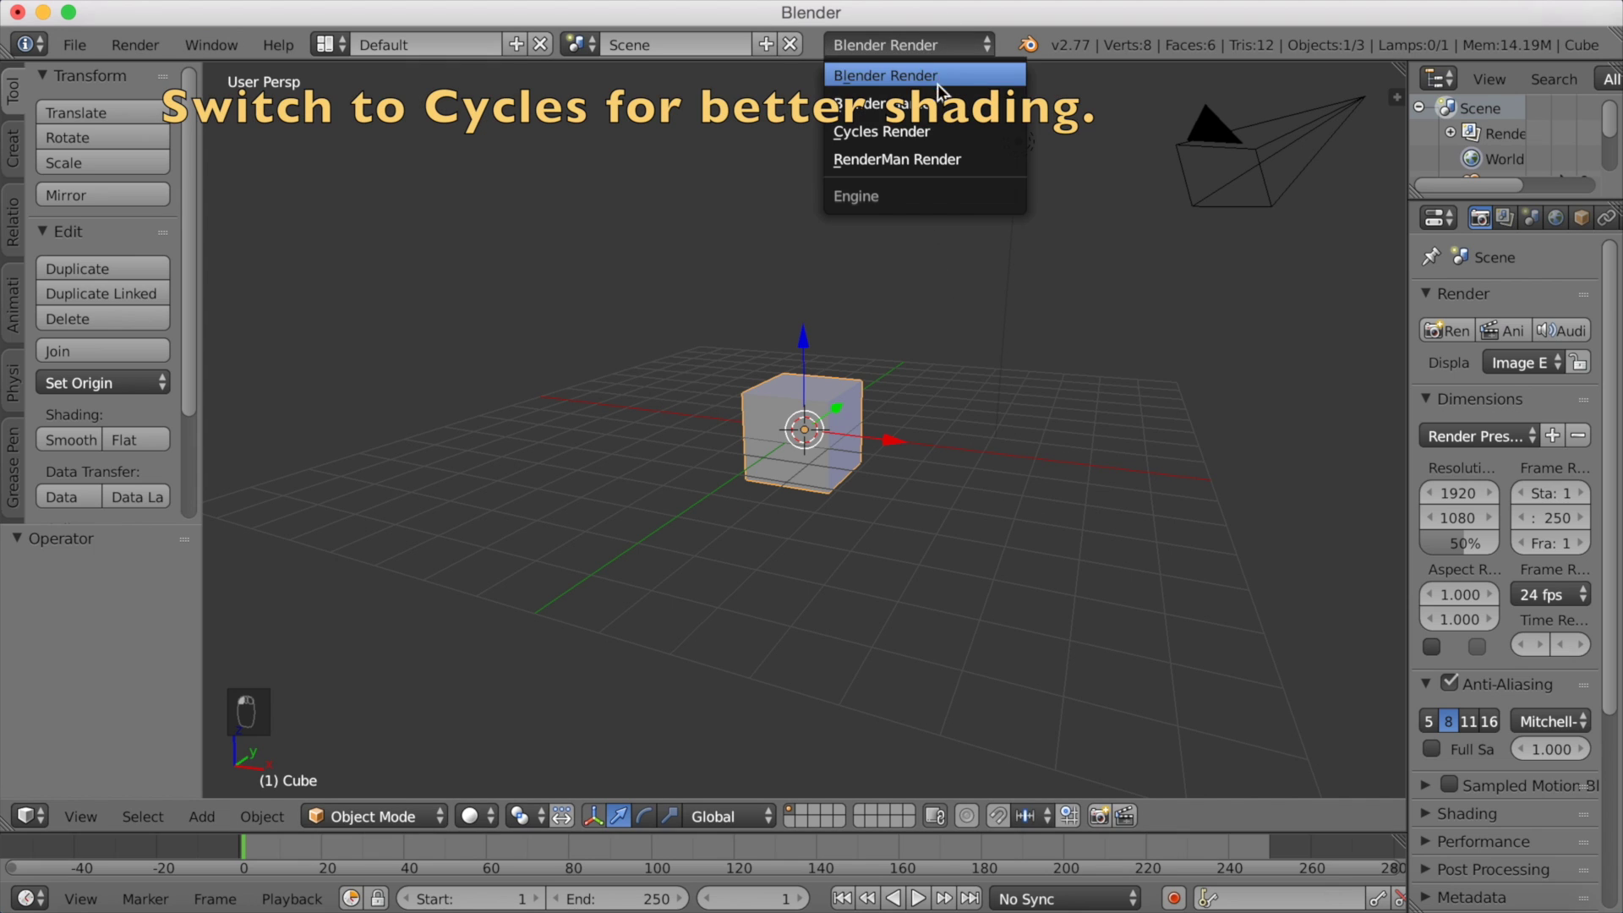
pyautogui.click(921, 132)
pyautogui.moveTo(928, 399); pyautogui.dragTo(941, 307, button='middle')
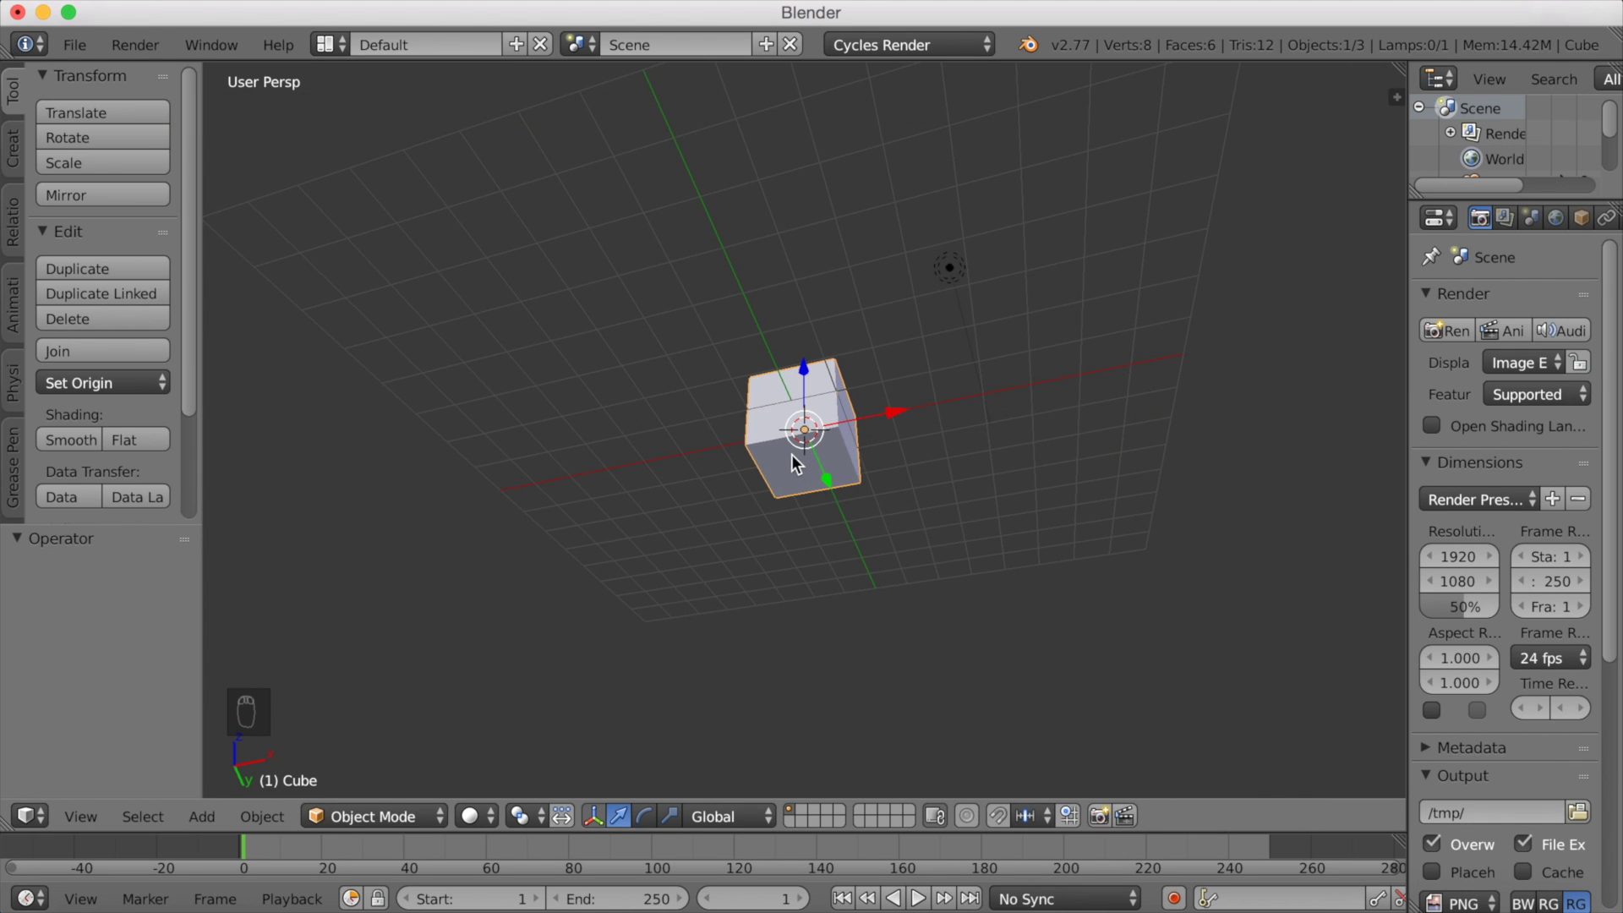
pyautogui.moveTo(805, 456); pyautogui.dragTo(833, 462, button='middle')
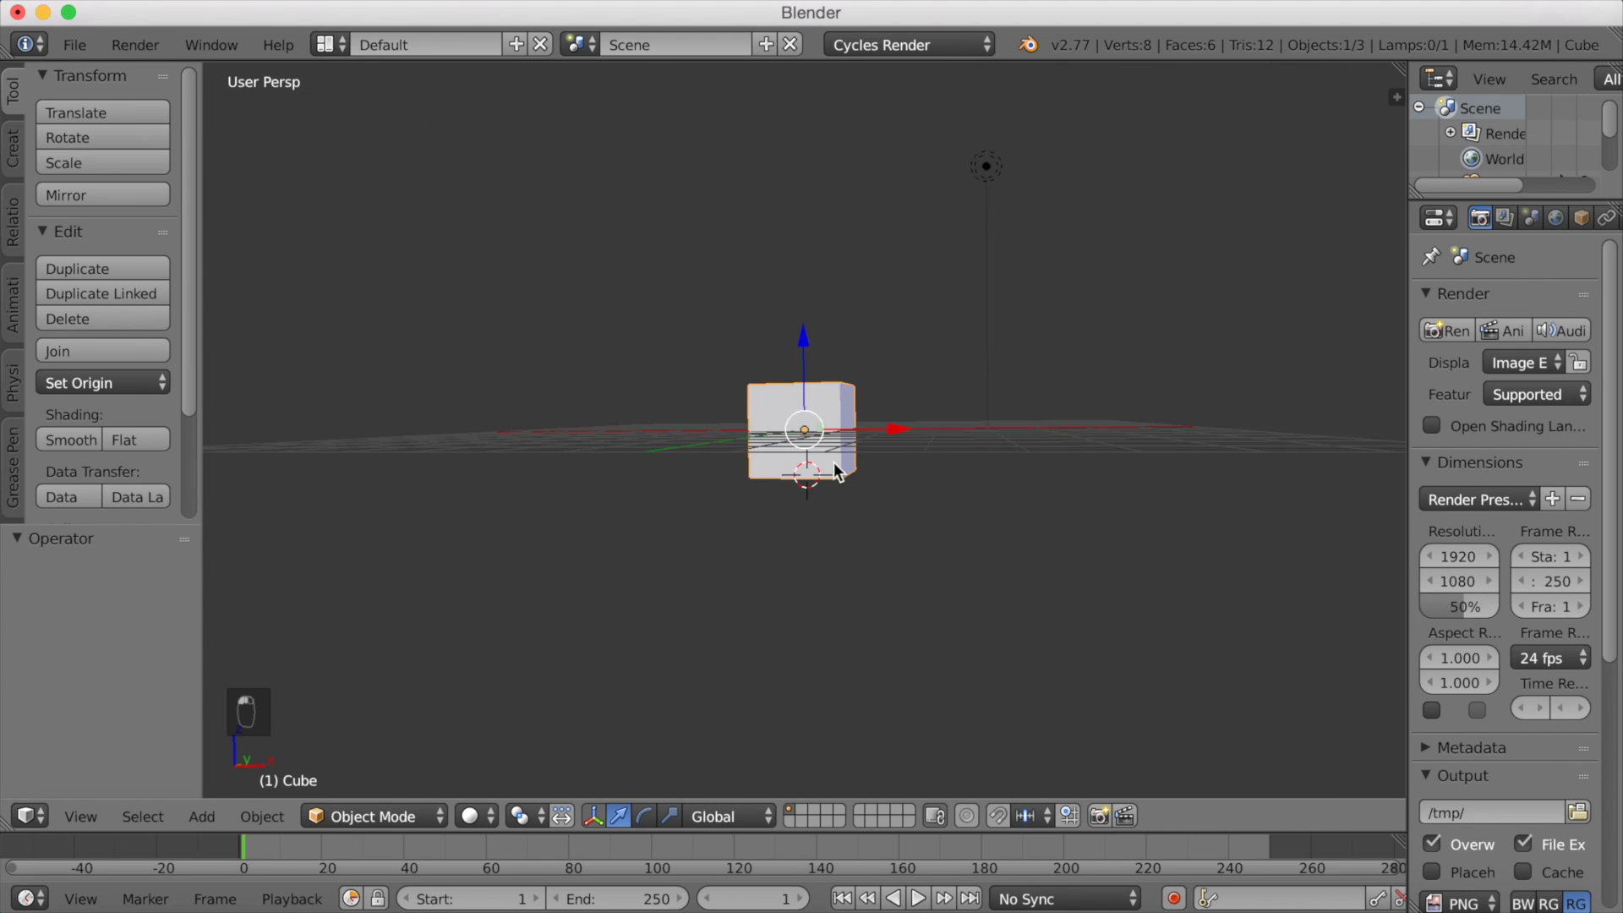
# Add a plane and scale it about 38.9 times into a large floor under the cube.
pyautogui.click(12, 128)
pyautogui.click(91, 136)
pyautogui.press('s')
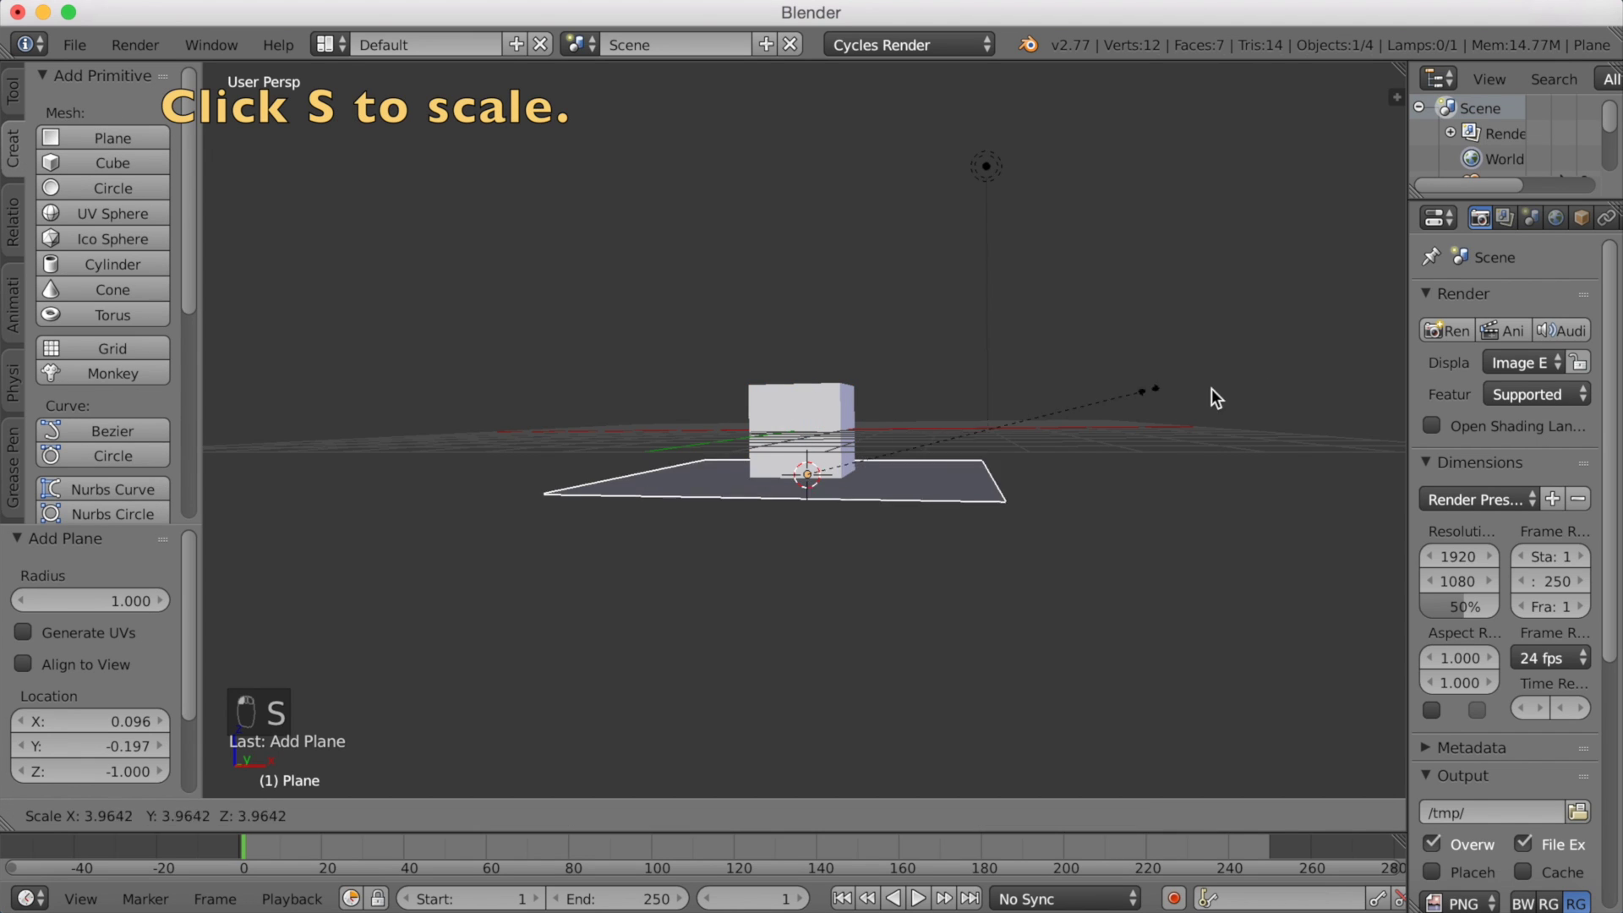
pyautogui.click(646, 202)
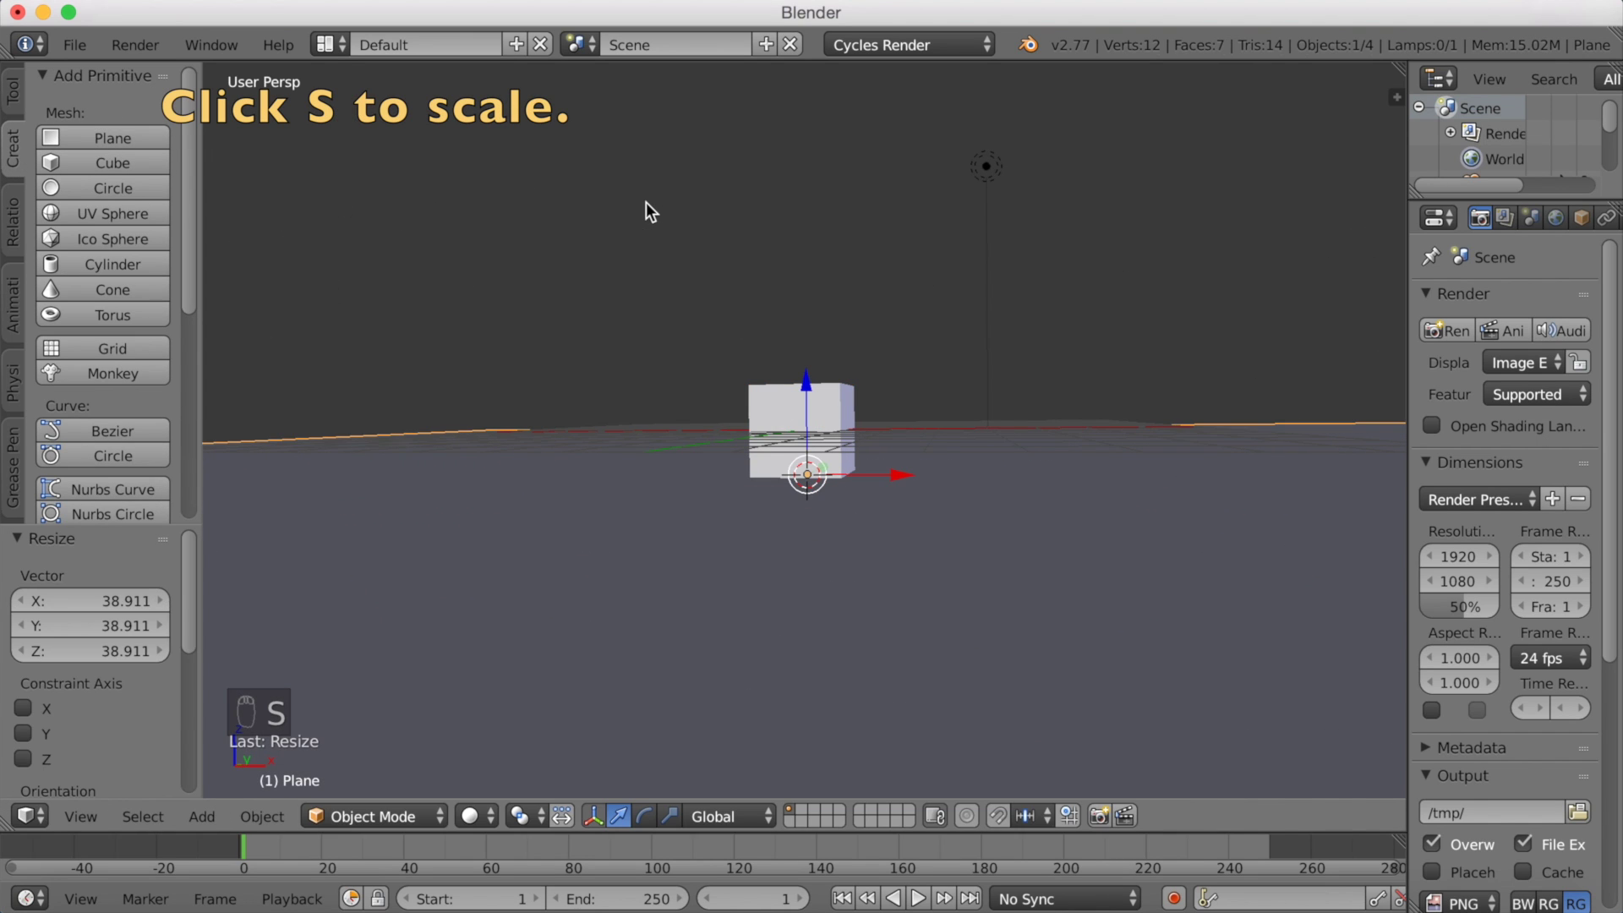
pyautogui.moveTo(646, 203); pyautogui.dragTo(664, 230, button='middle')
pyautogui.moveTo(566, 259); pyautogui.dragTo(601, 272, button='middle')
# Delete the default lamp.
pyautogui.rightClick(948, 170)
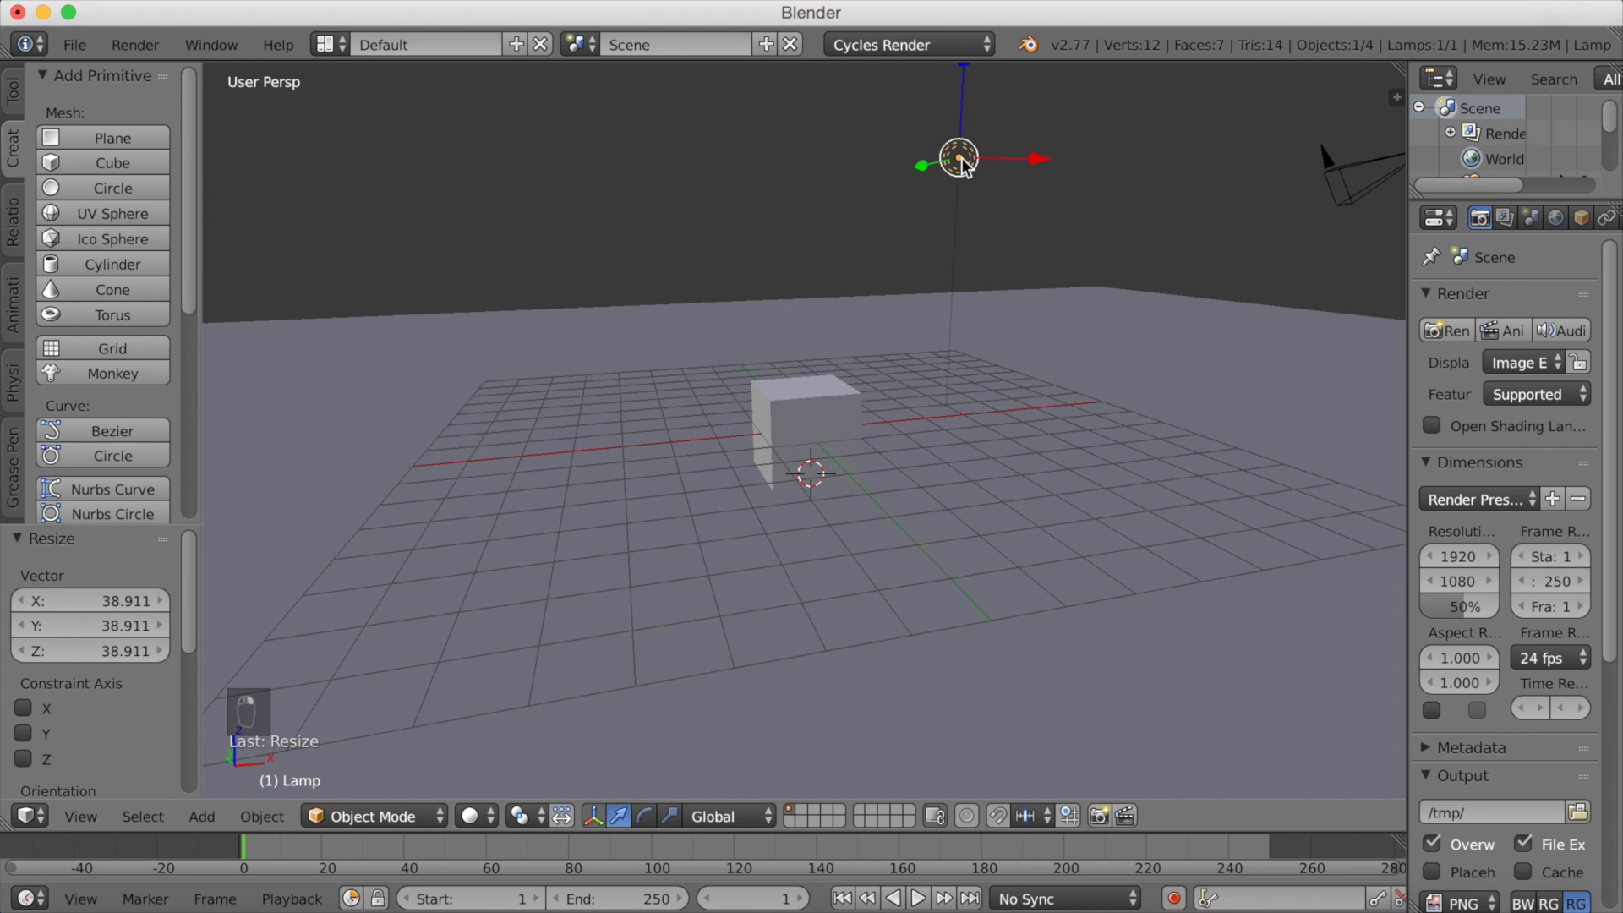
pyautogui.press('x')
pyautogui.click(753, 266)
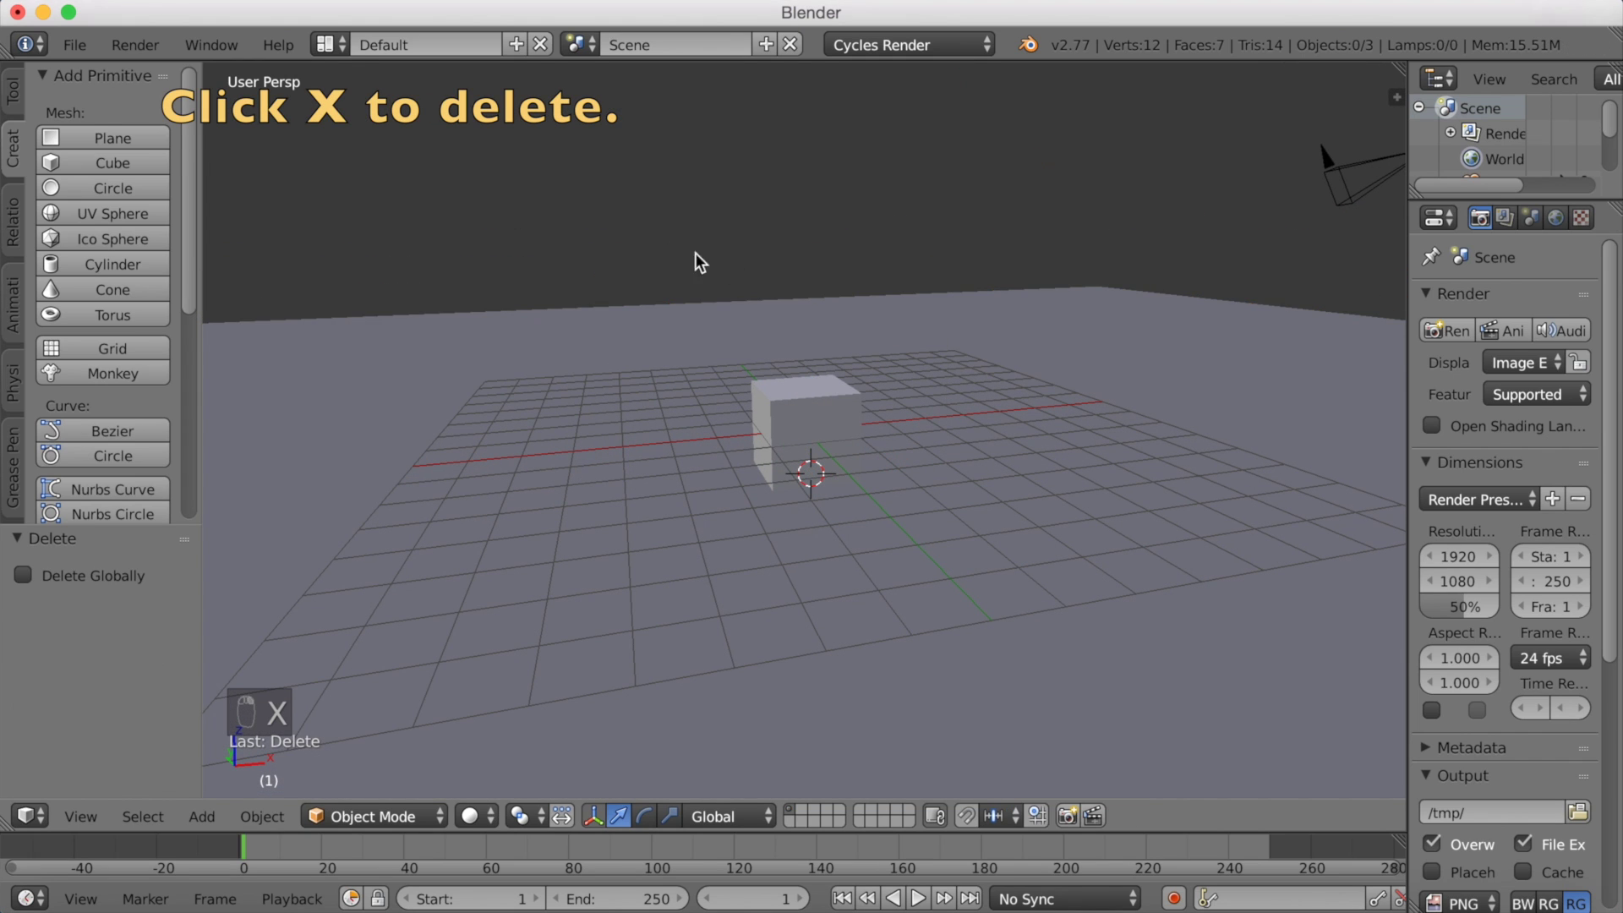
# Add a second plane, tilt it, raise it above the floor and scale it to 2.234.
pyautogui.click(130, 137)
pyautogui.moveTo(430, 302); pyautogui.dragTo(920, 398, button='middle')
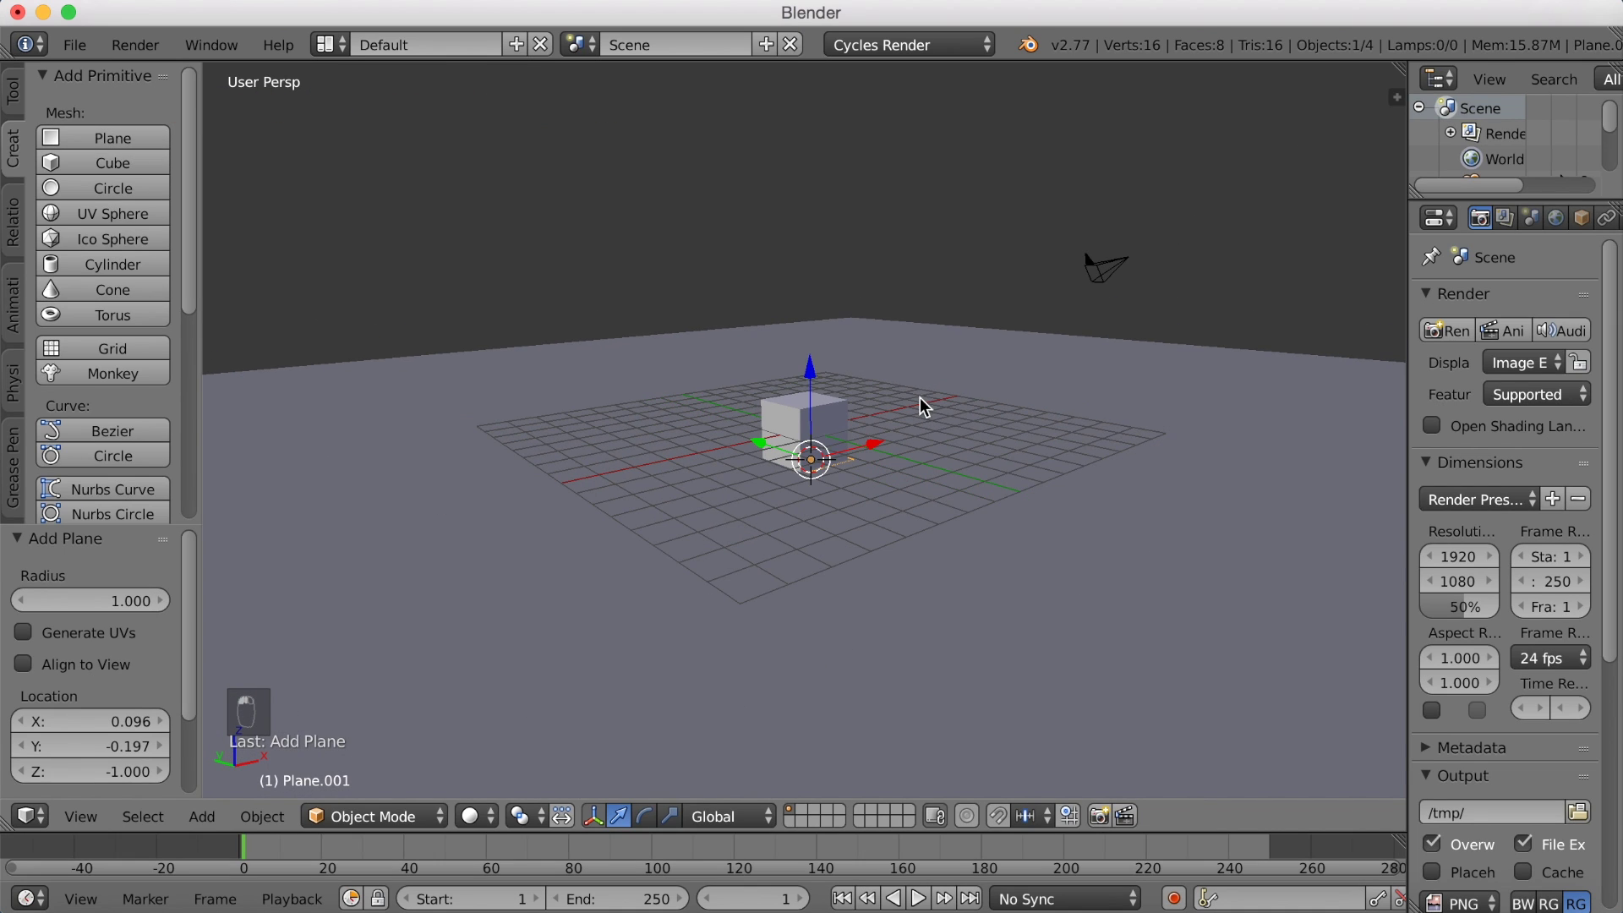
pyautogui.press('r')
pyautogui.click(1035, 542)
pyautogui.press('g')
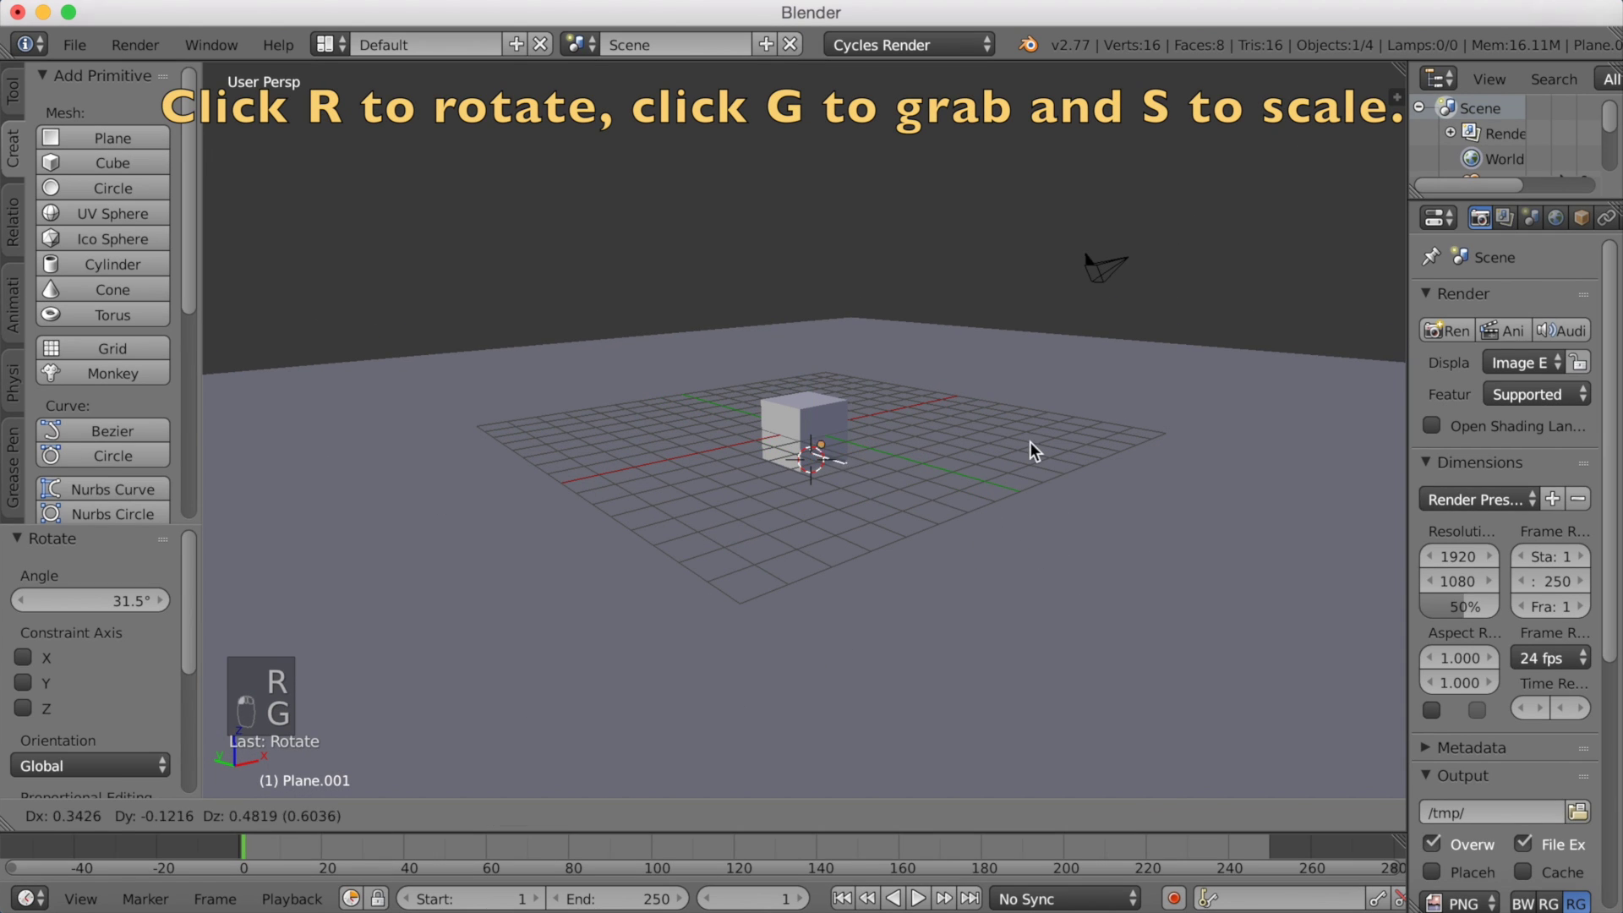
pyautogui.click(1134, 317)
pyautogui.press('s')
pyautogui.click(1387, 444)
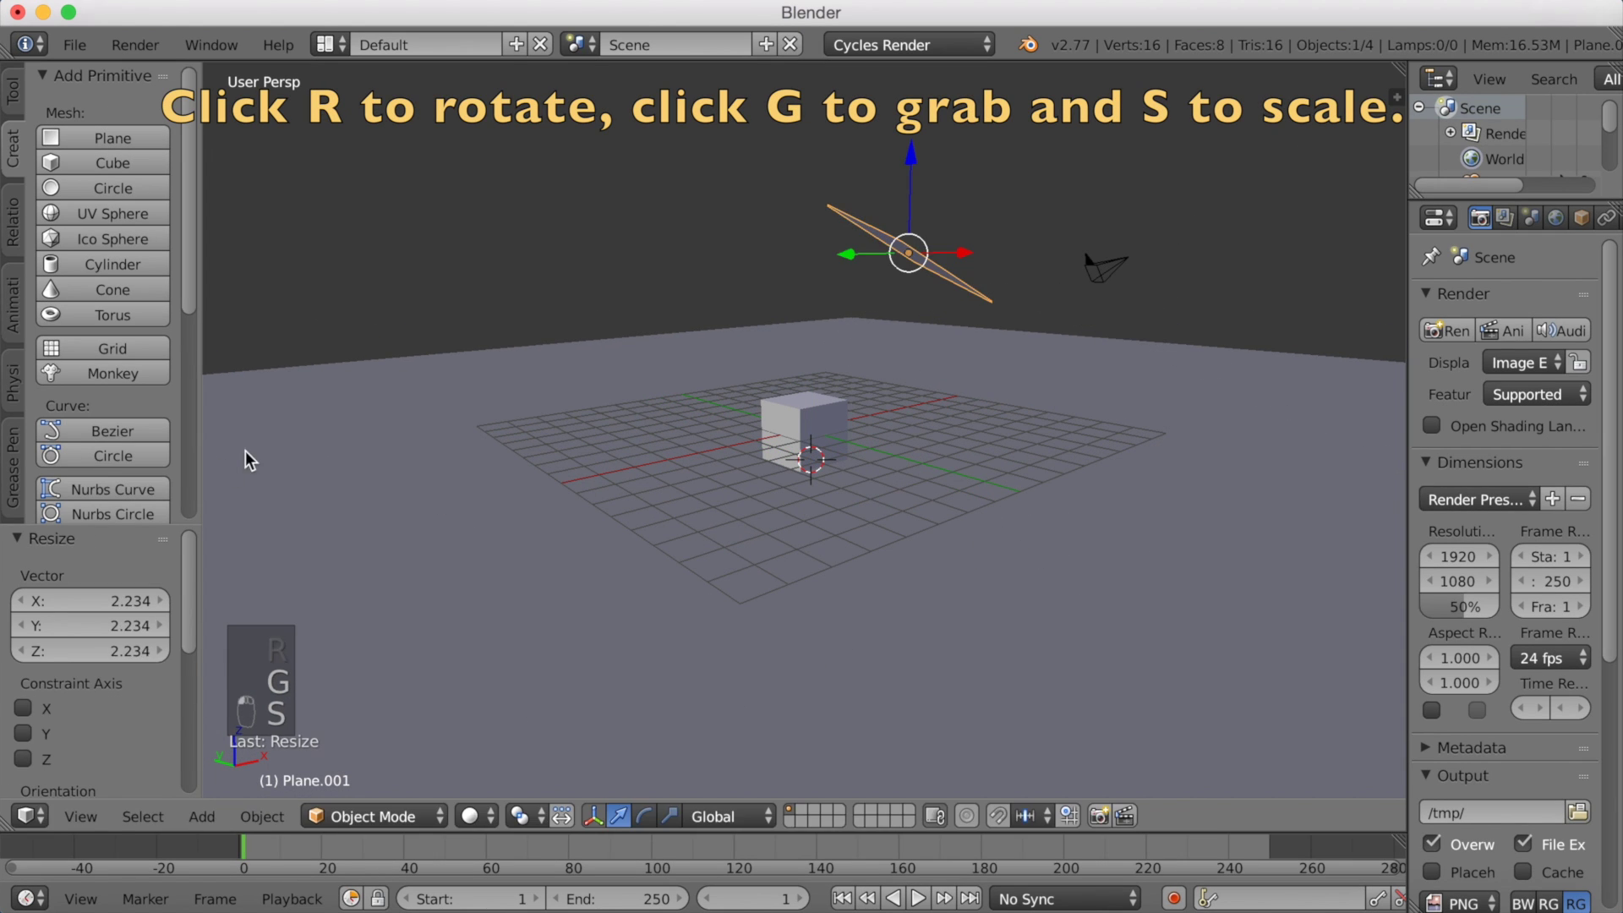
# Position the tilted plane above and beside the cube, rotated about 30° around Z.
pyautogui.press('g')
pyautogui.click(916, 295)
pyautogui.moveTo(927, 312); pyautogui.dragTo(862, 363, button='middle')
pyautogui.press('g')
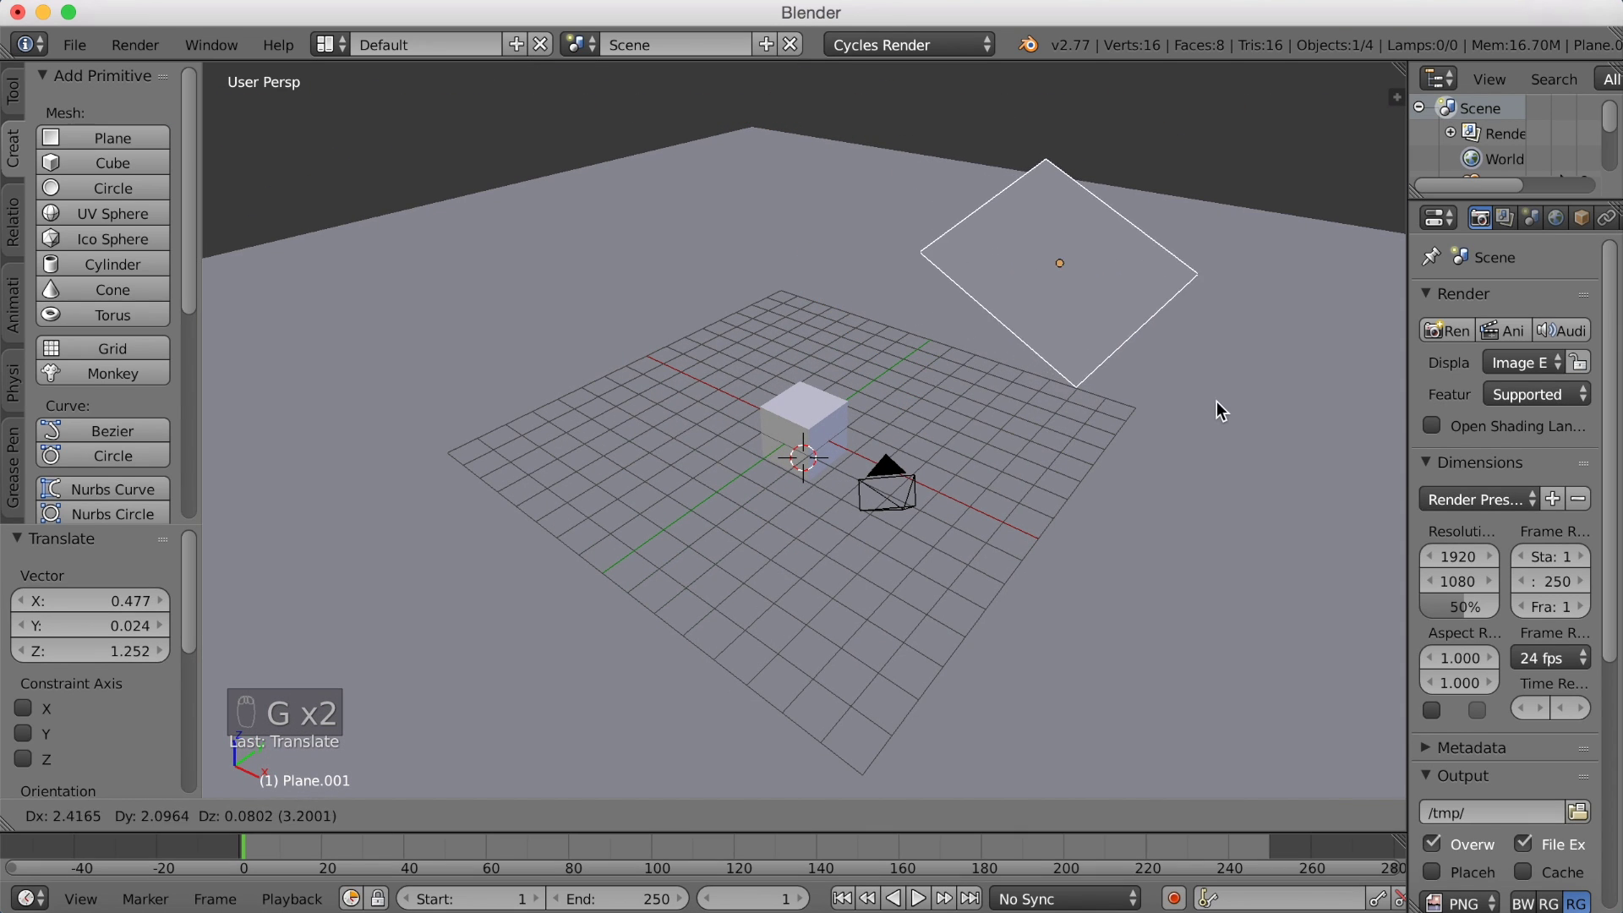
pyautogui.click(1217, 404)
pyautogui.press('r')
pyautogui.press('z')
pyautogui.click(1199, 334)
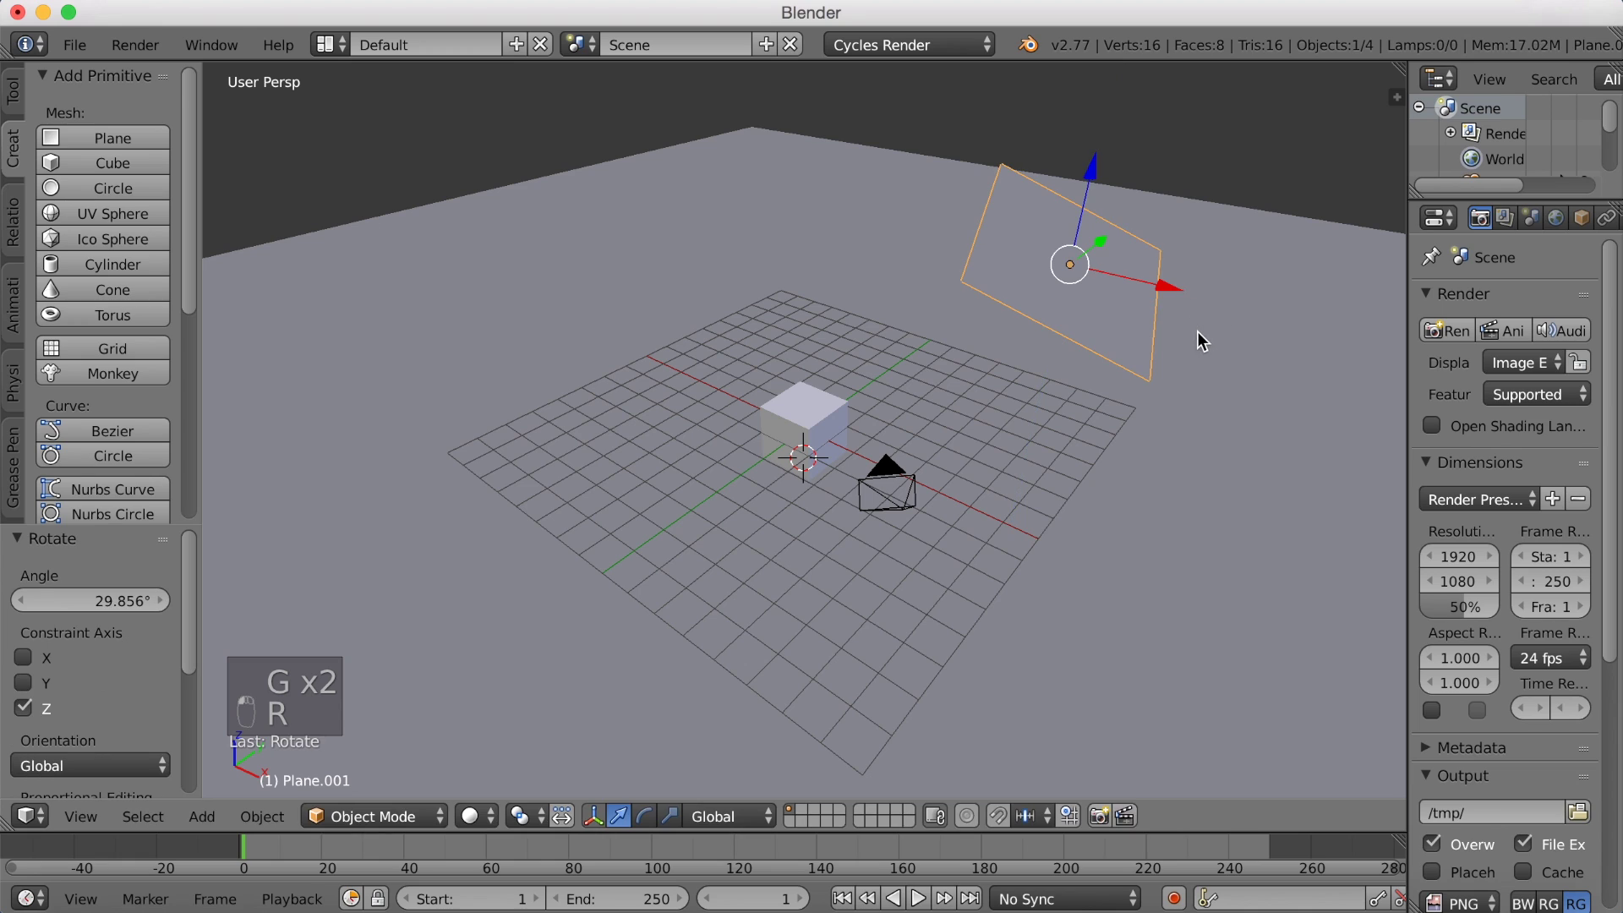
# In top view, resize the tilted plane and add a rotated, shrunk duplicate below the cube.
pyautogui.press('KP_7')
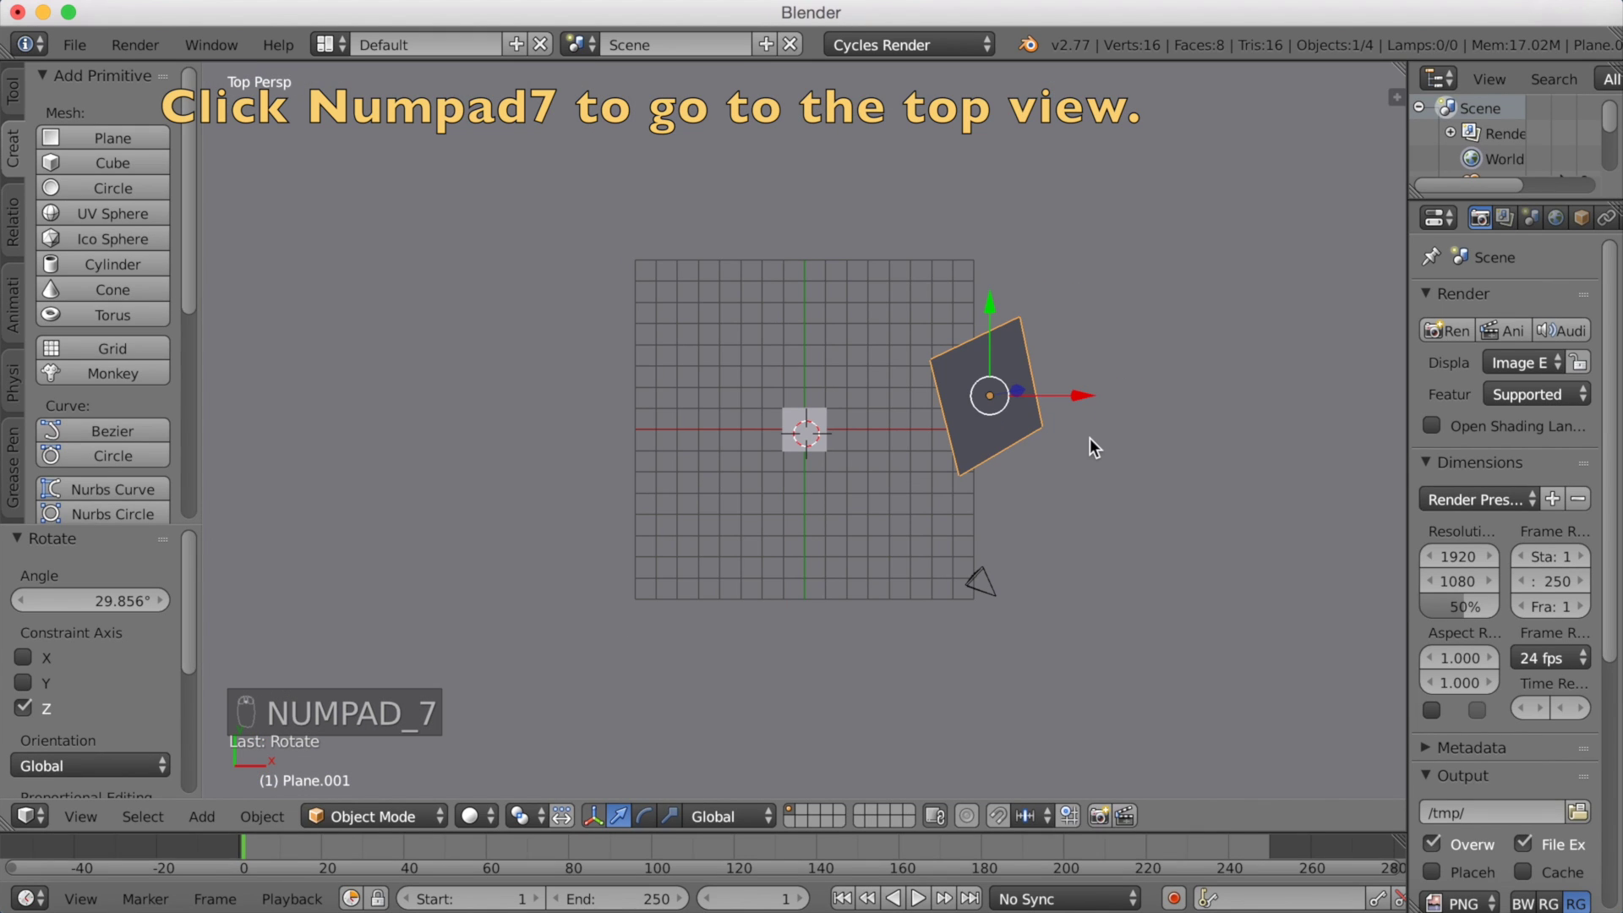
pyautogui.press('s')
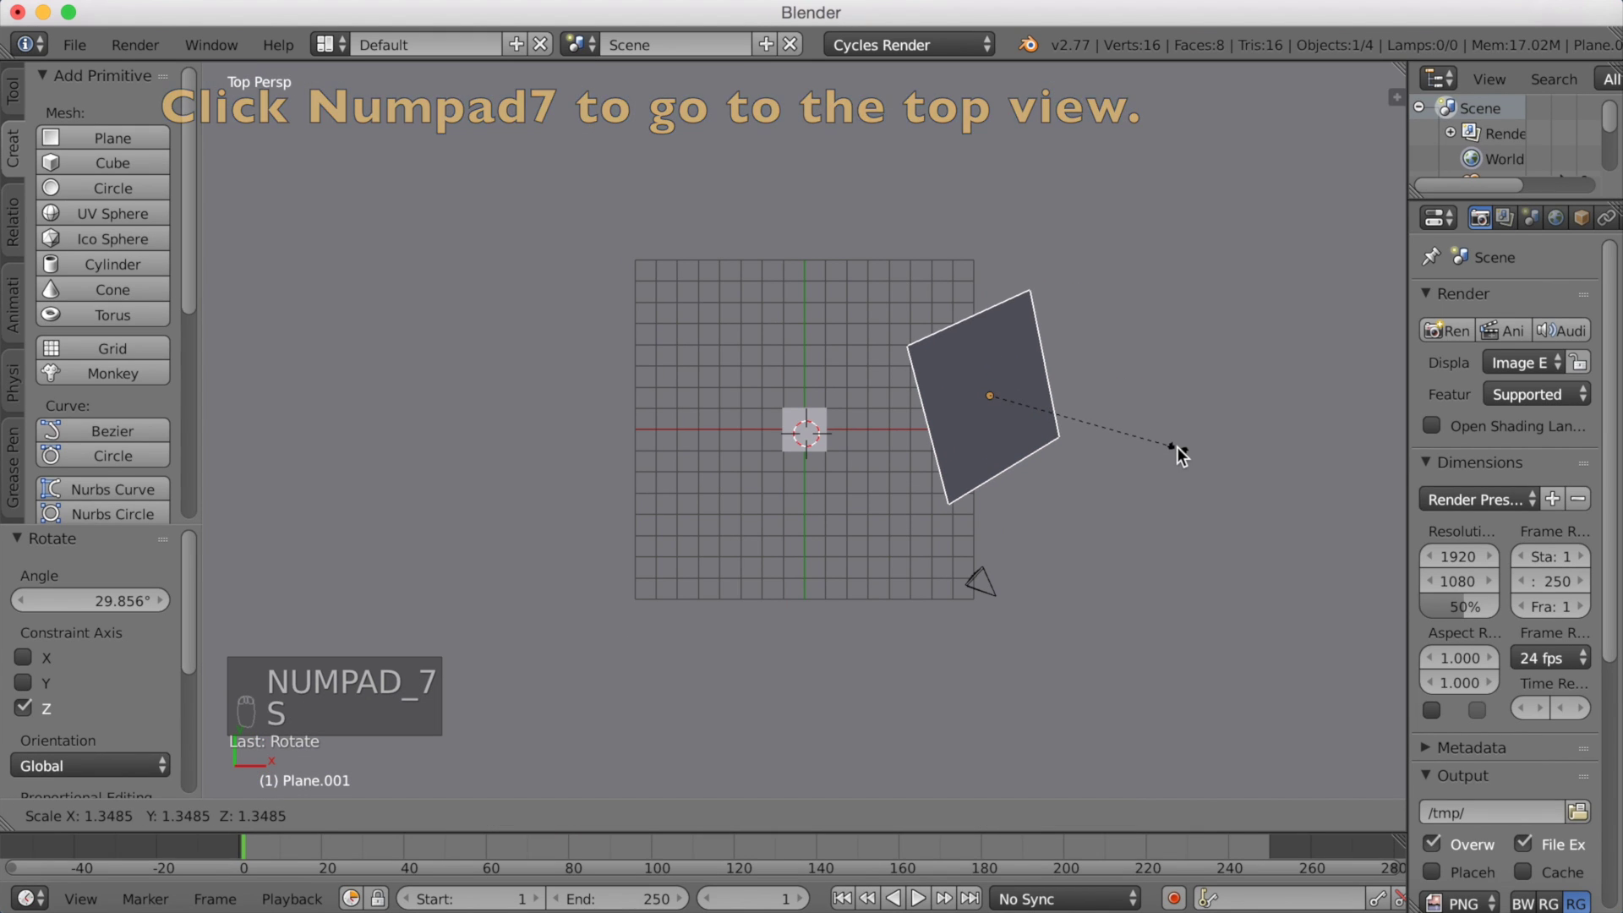
pyautogui.click(1159, 444)
pyautogui.hotkey('shift', 'd')
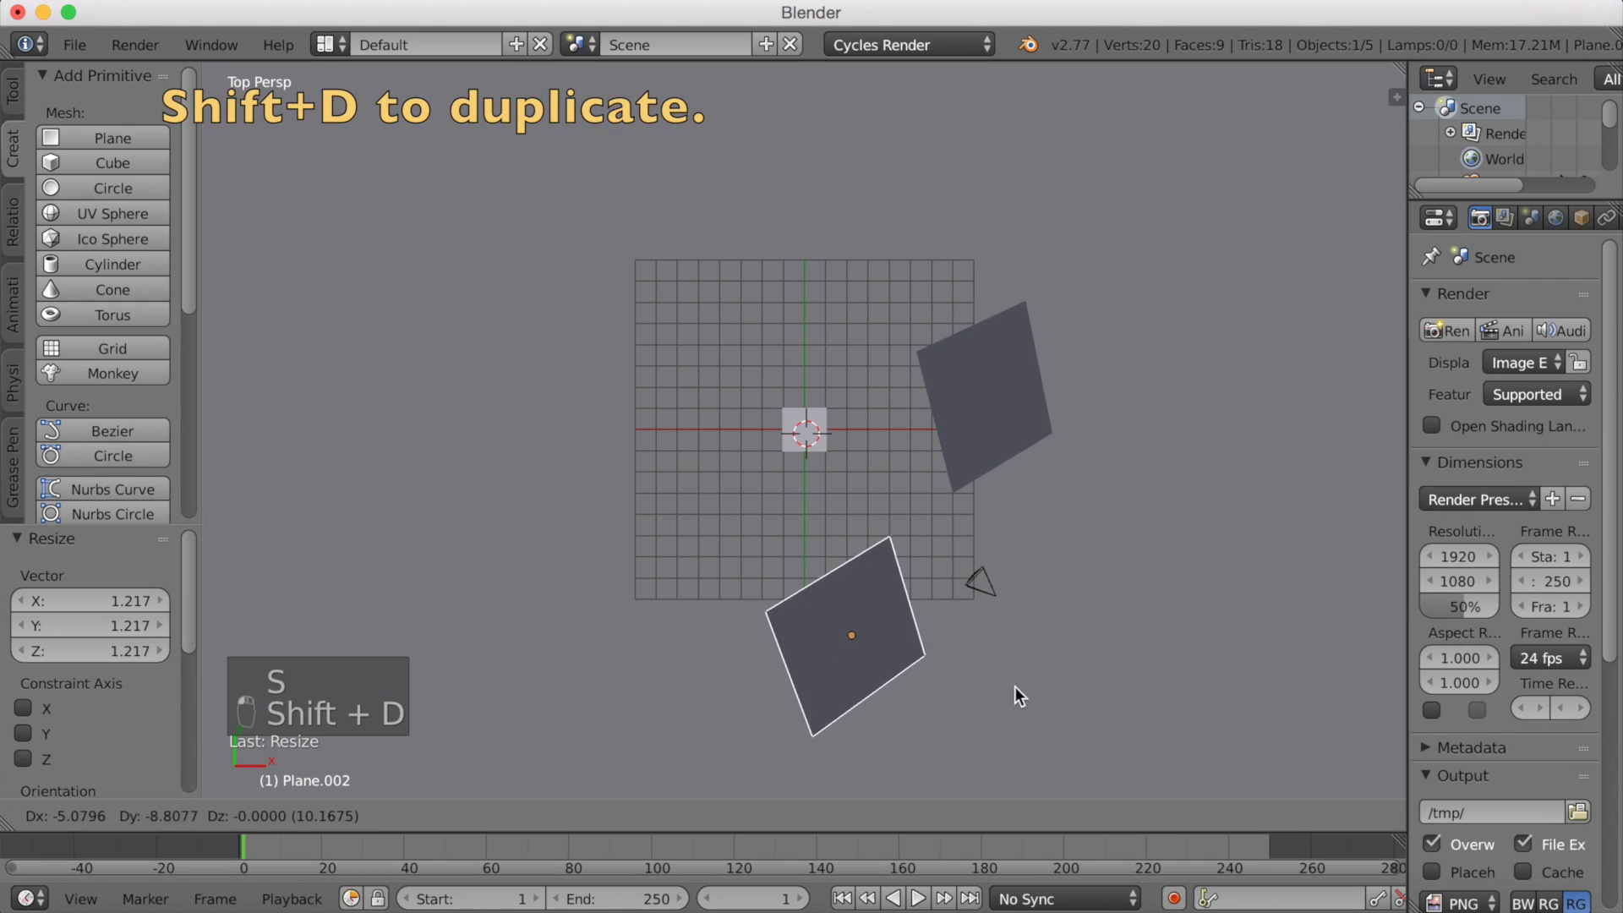
pyautogui.click(979, 714)
pyautogui.press('r')
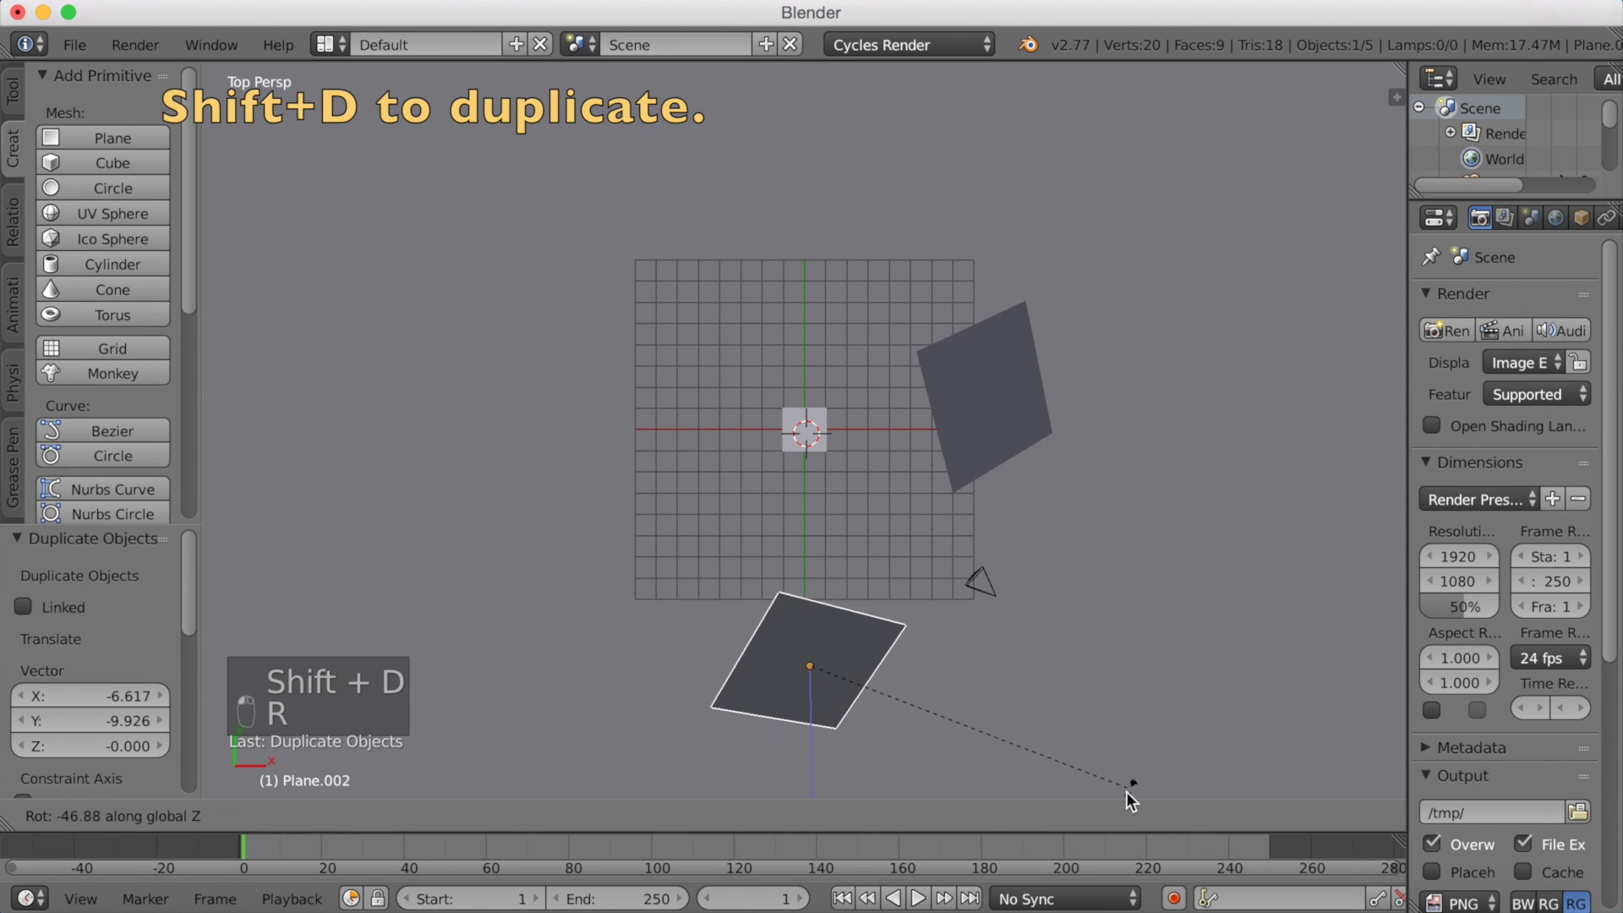
pyautogui.click(1118, 149)
pyautogui.press('s')
pyautogui.click(1047, 242)
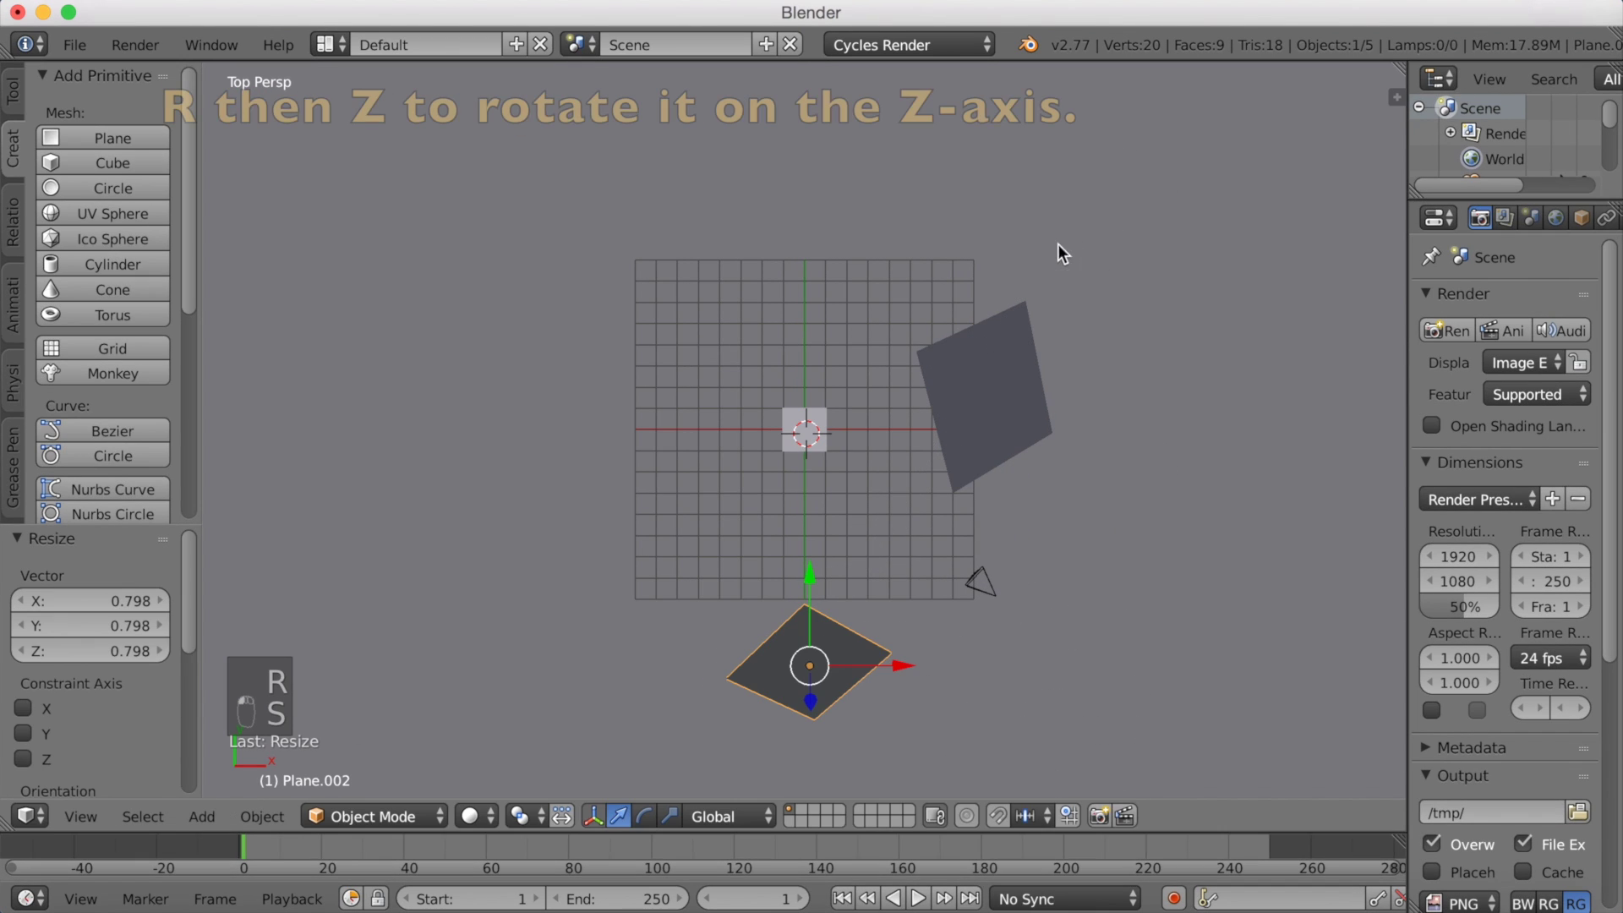
# Add another duplicate rotated -159.119° on Z, shrunk and moved upper-left, then view through the camera.
pyautogui.hotkey('shift', 'd')
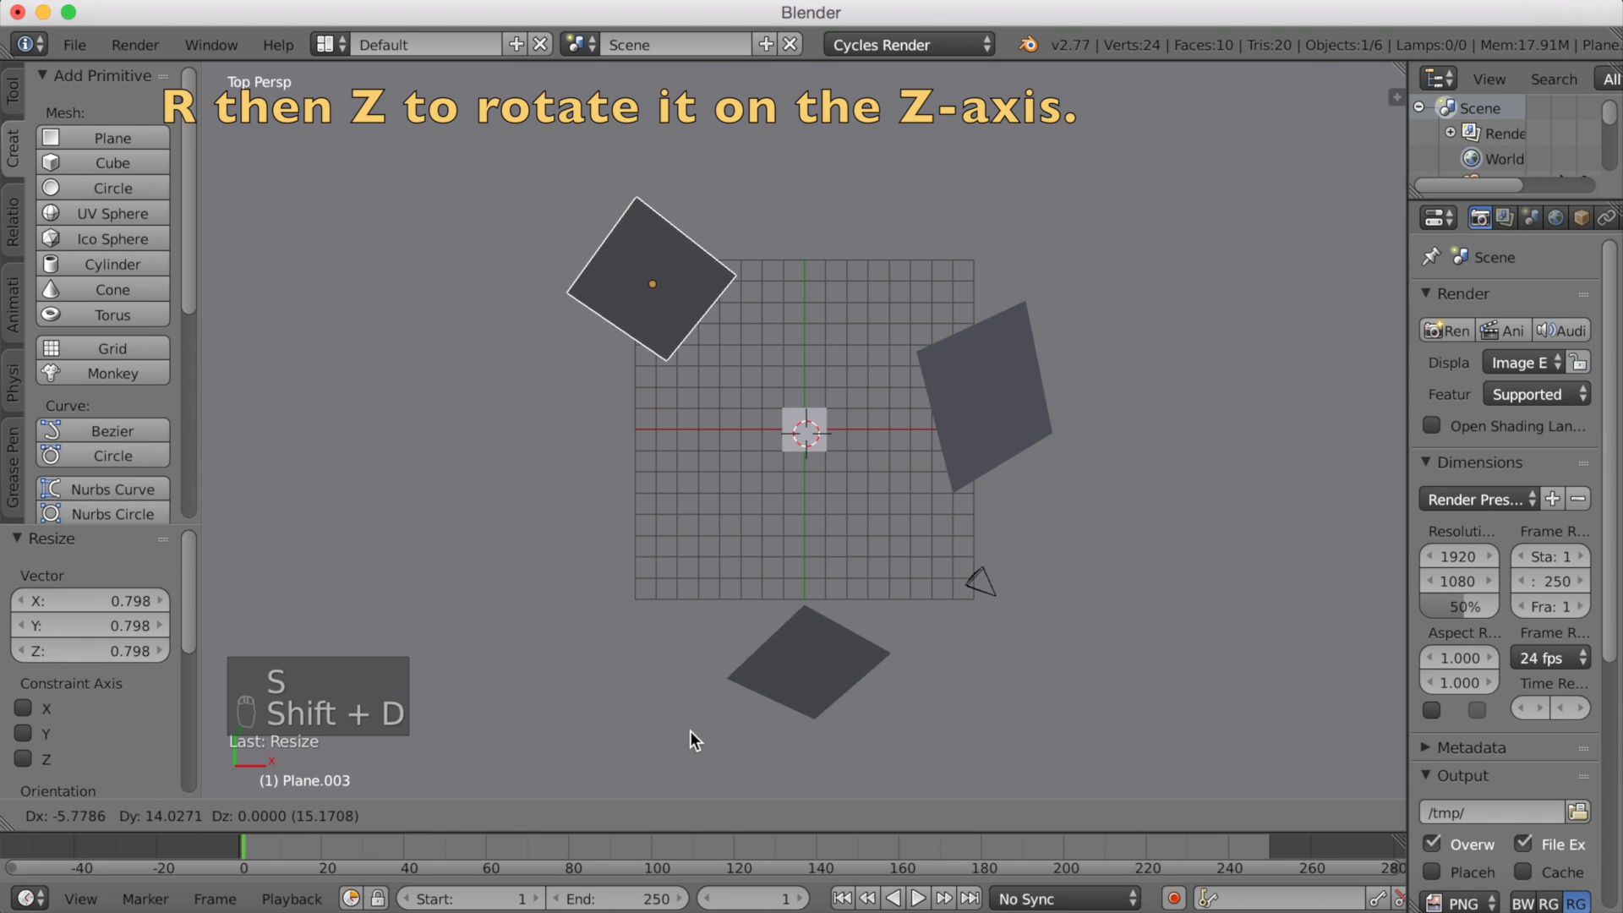
pyautogui.click(677, 688)
pyautogui.press('r')
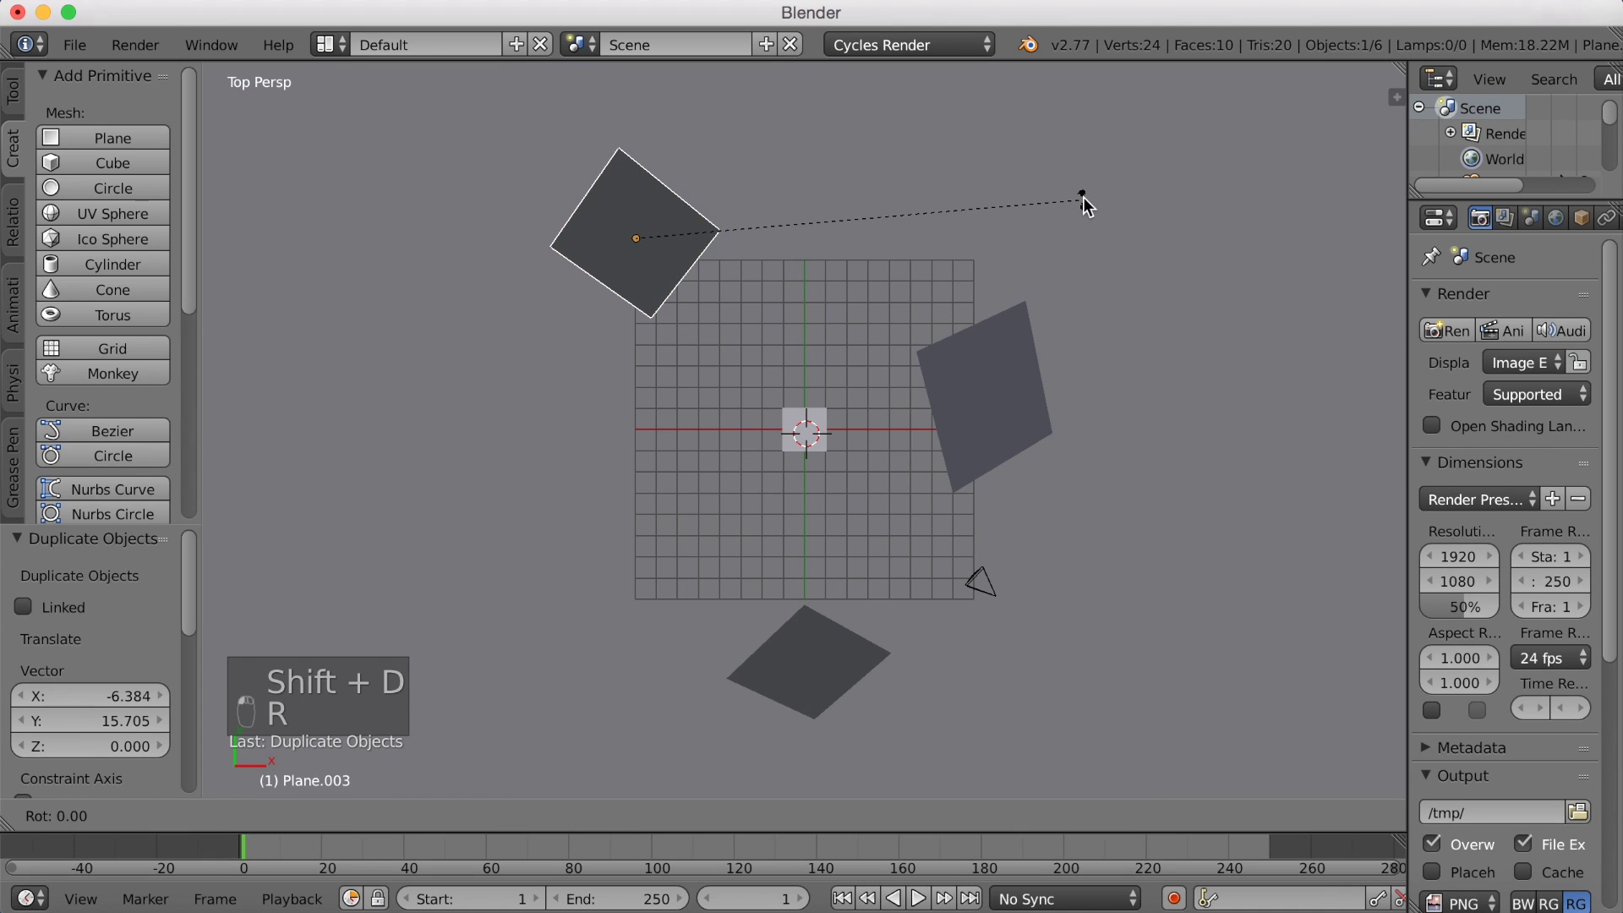
pyautogui.press('z')
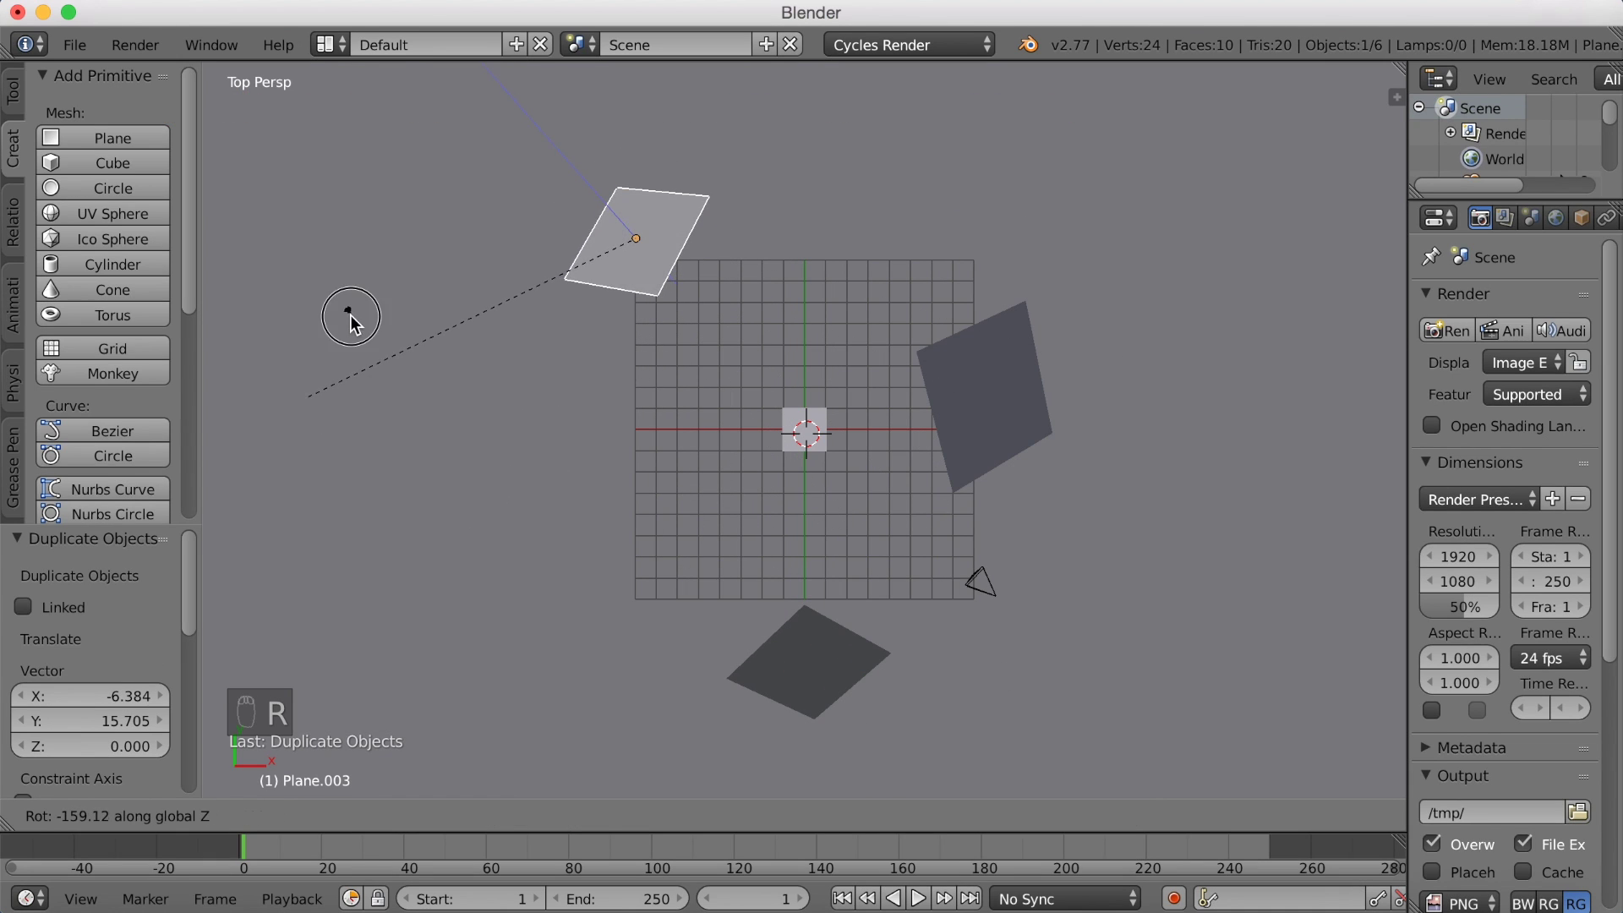
pyautogui.click(352, 318)
pyautogui.press('s')
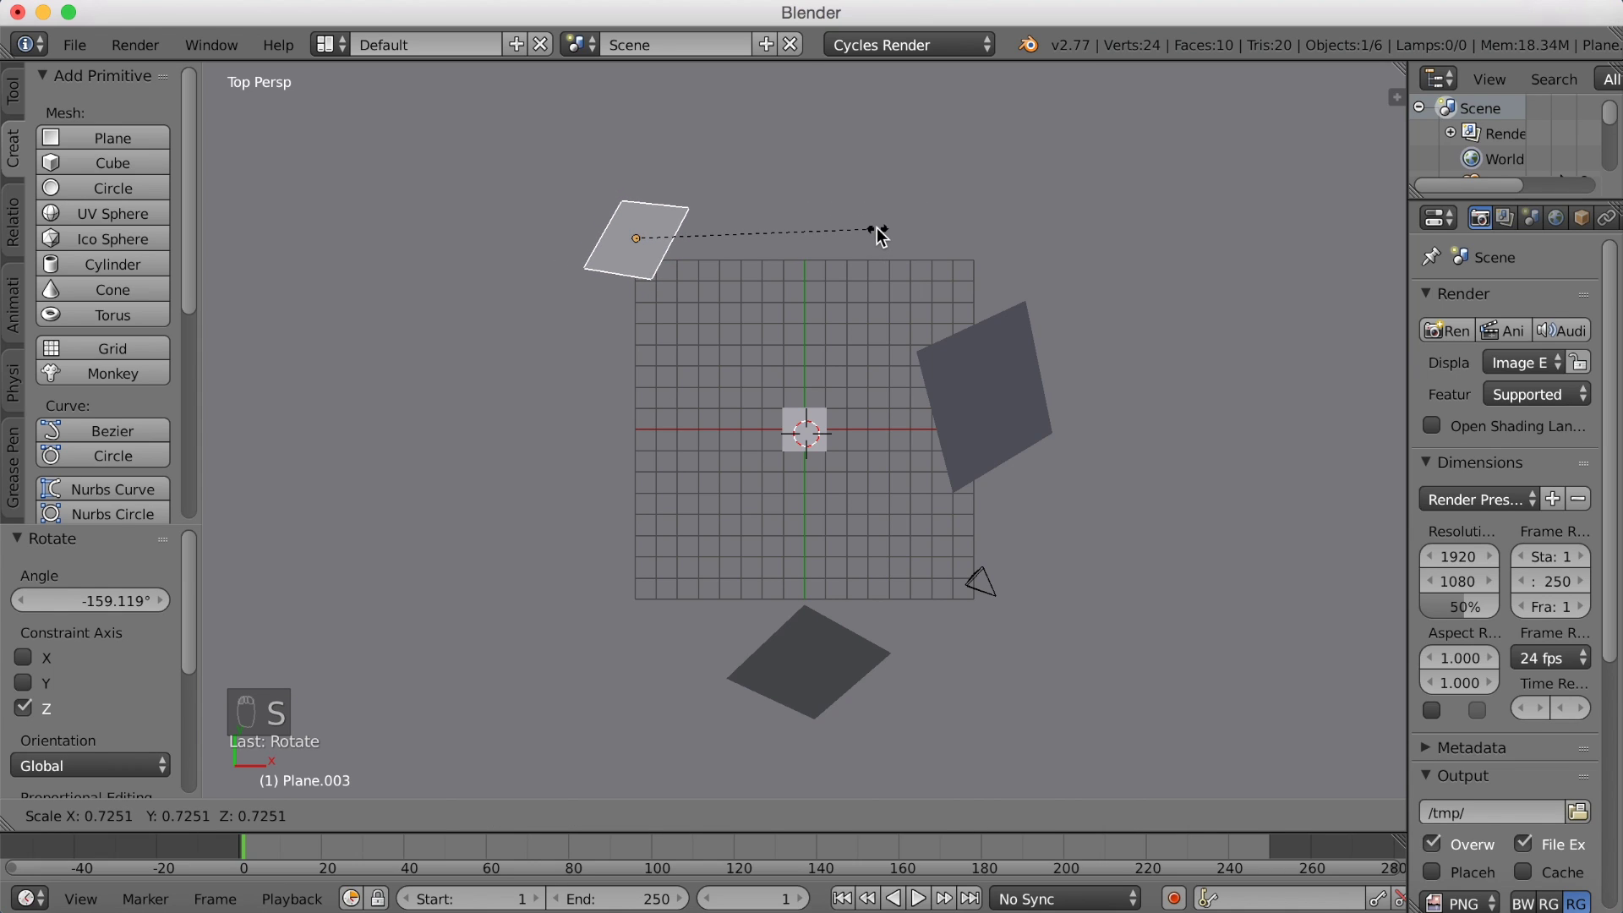
pyautogui.click(878, 234)
pyautogui.press('g')
pyautogui.click(896, 247)
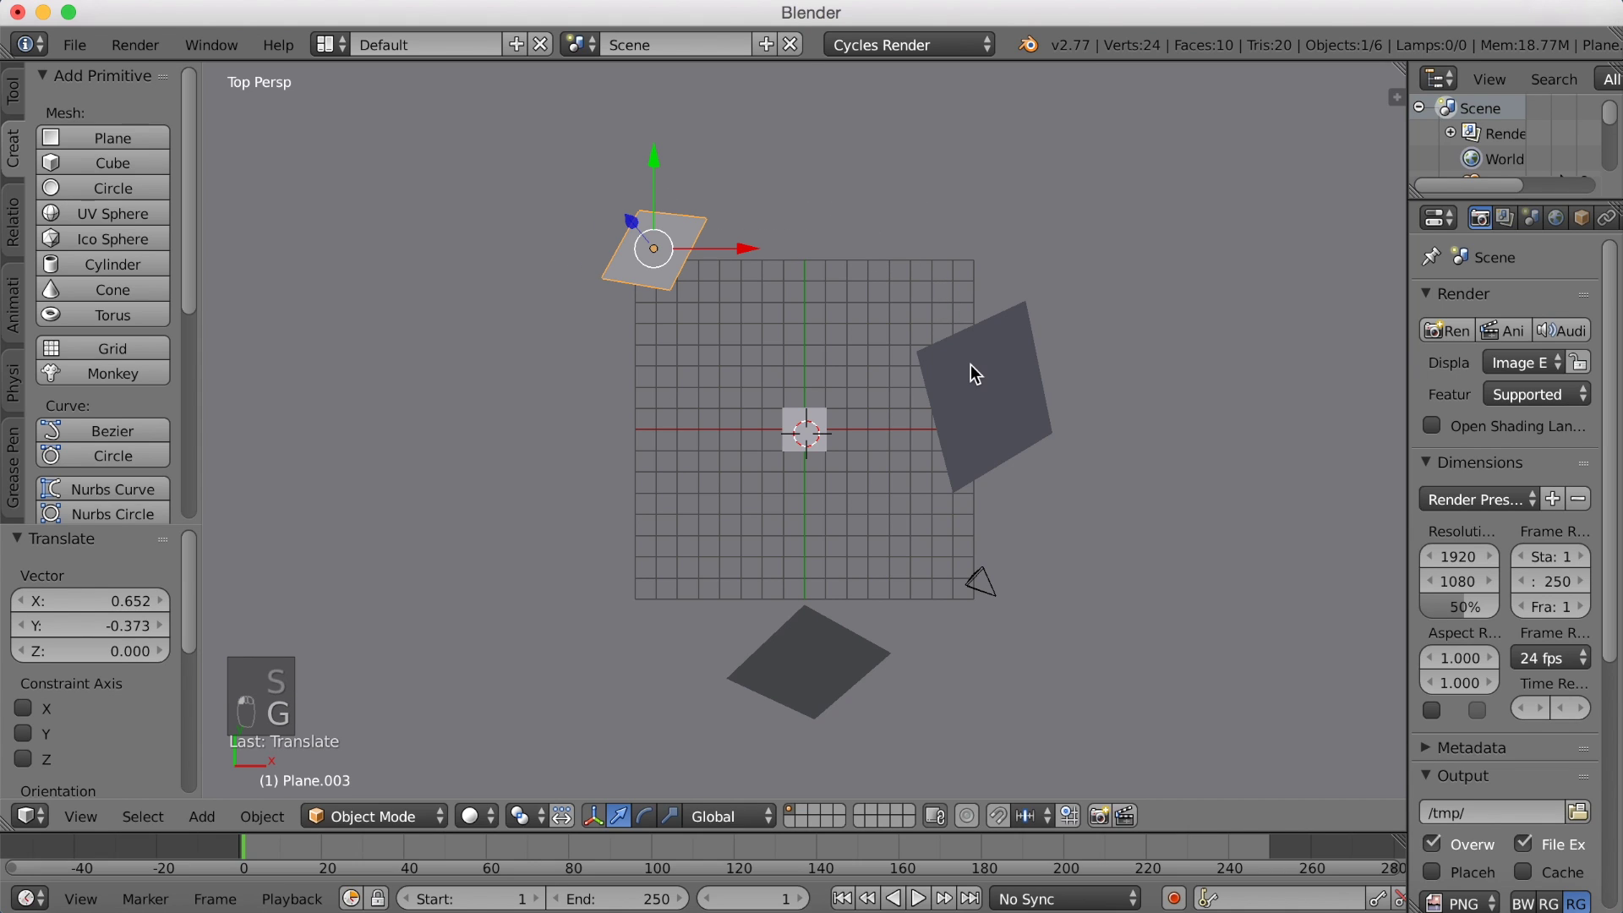
pyautogui.press('KP_0')
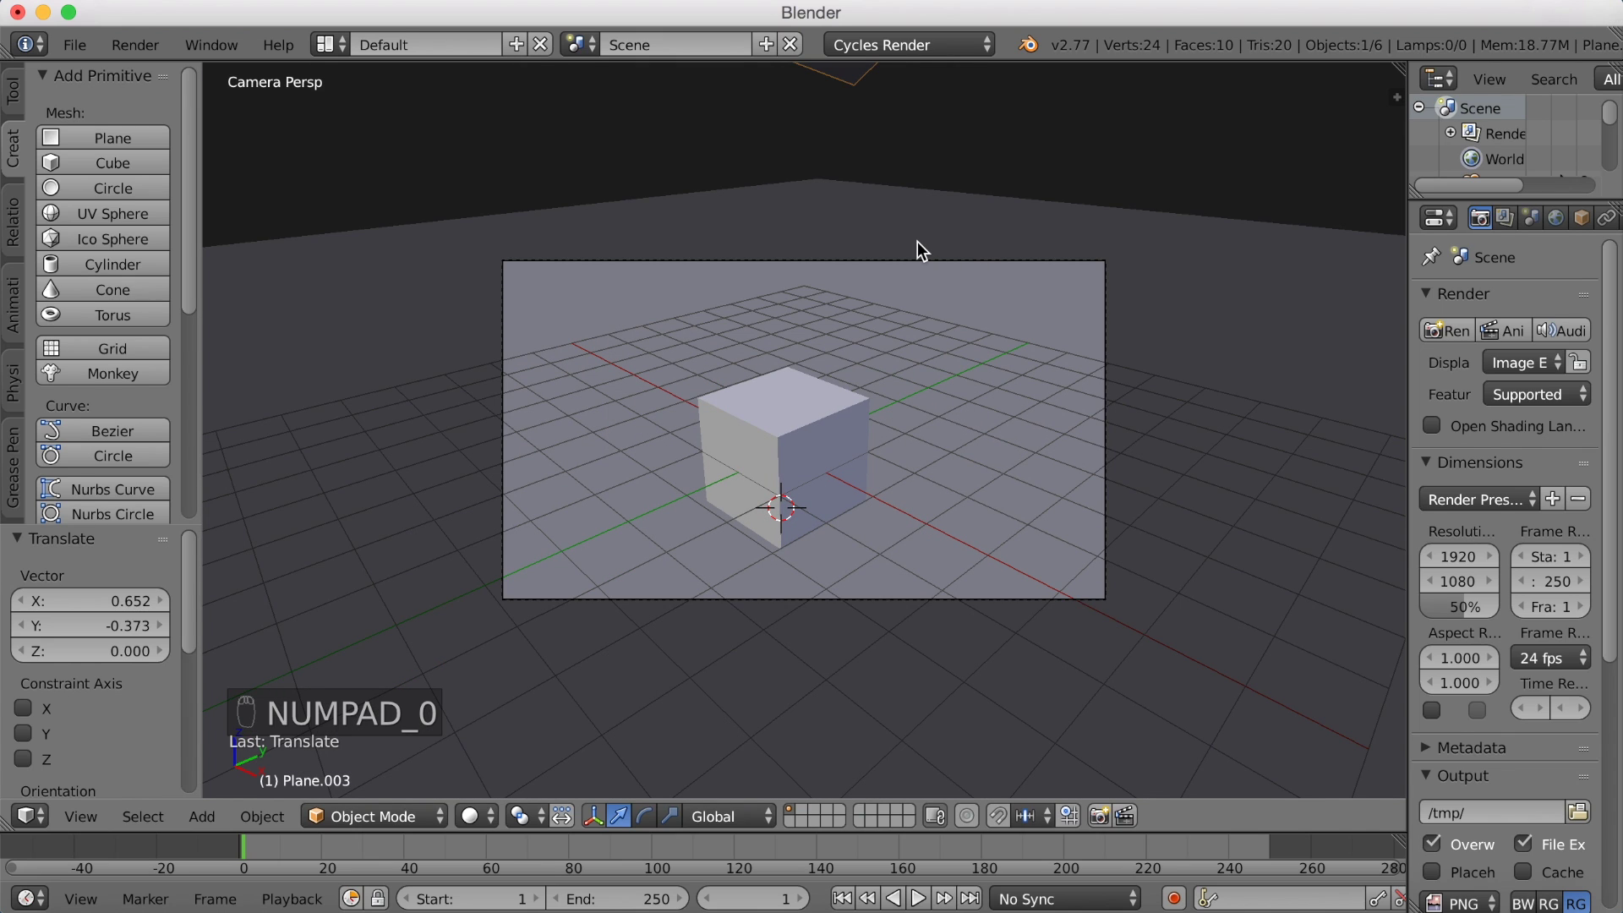
# Orbit and zoom out of camera view, select Plane.001 and show its Material settings in a widened Properties editor.
pyautogui.moveTo(885, 241); pyautogui.dragTo(911, 241, button='middle')
pyautogui.scroll(-5, 920, 245)
pyautogui.rightClick(973, 267)
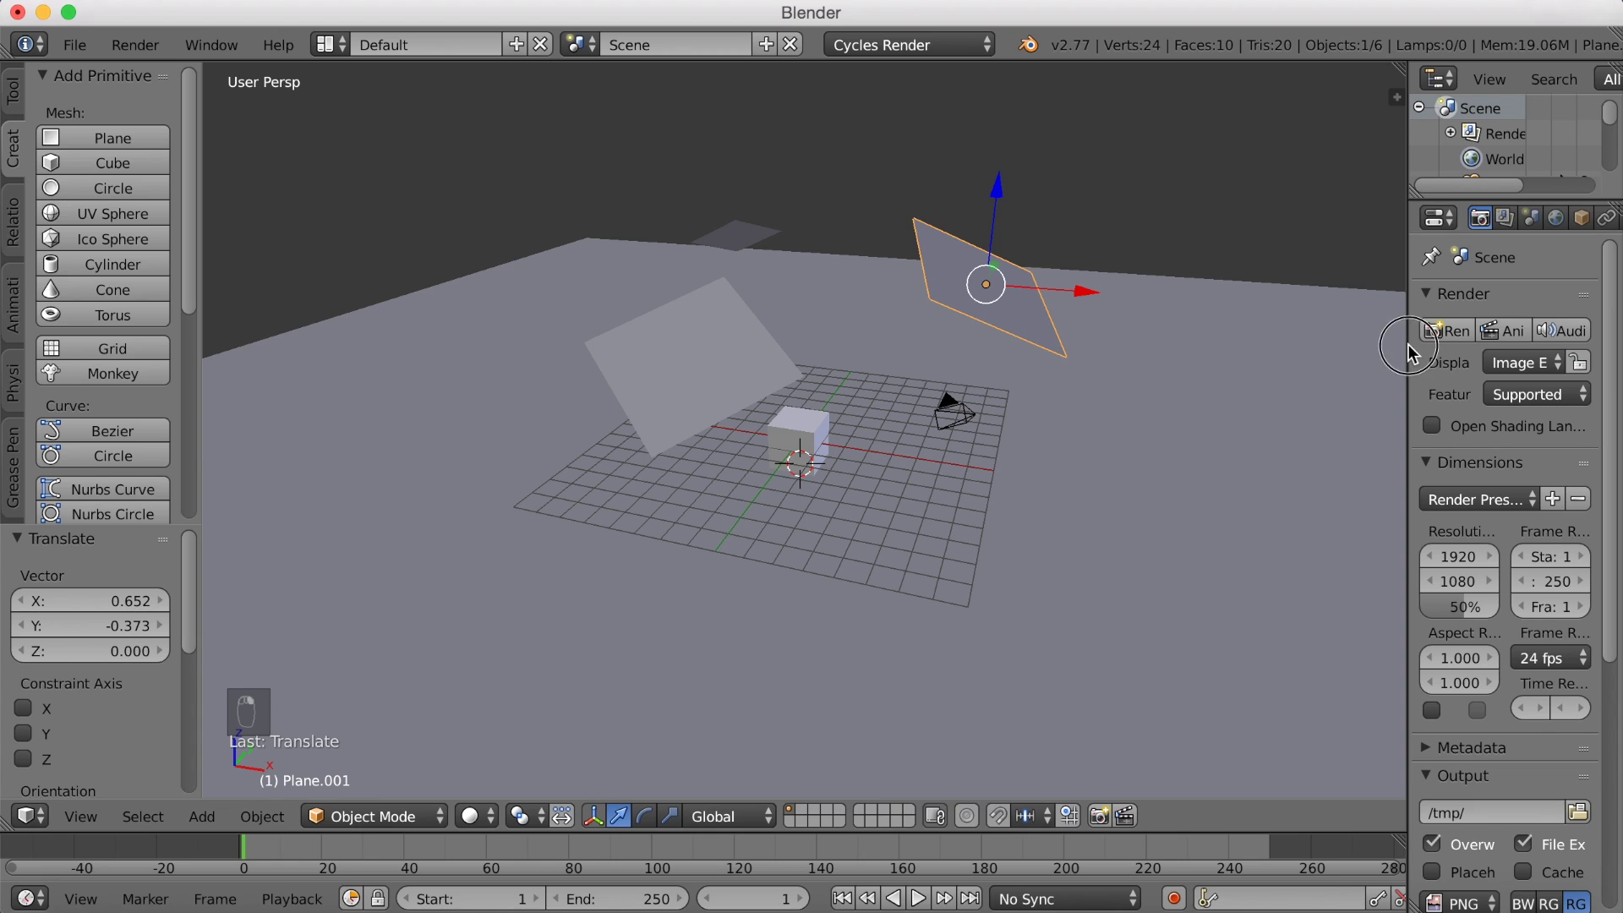
pyautogui.moveTo(1414, 347); pyautogui.dragTo(1236, 355)
pyautogui.click(1505, 220)
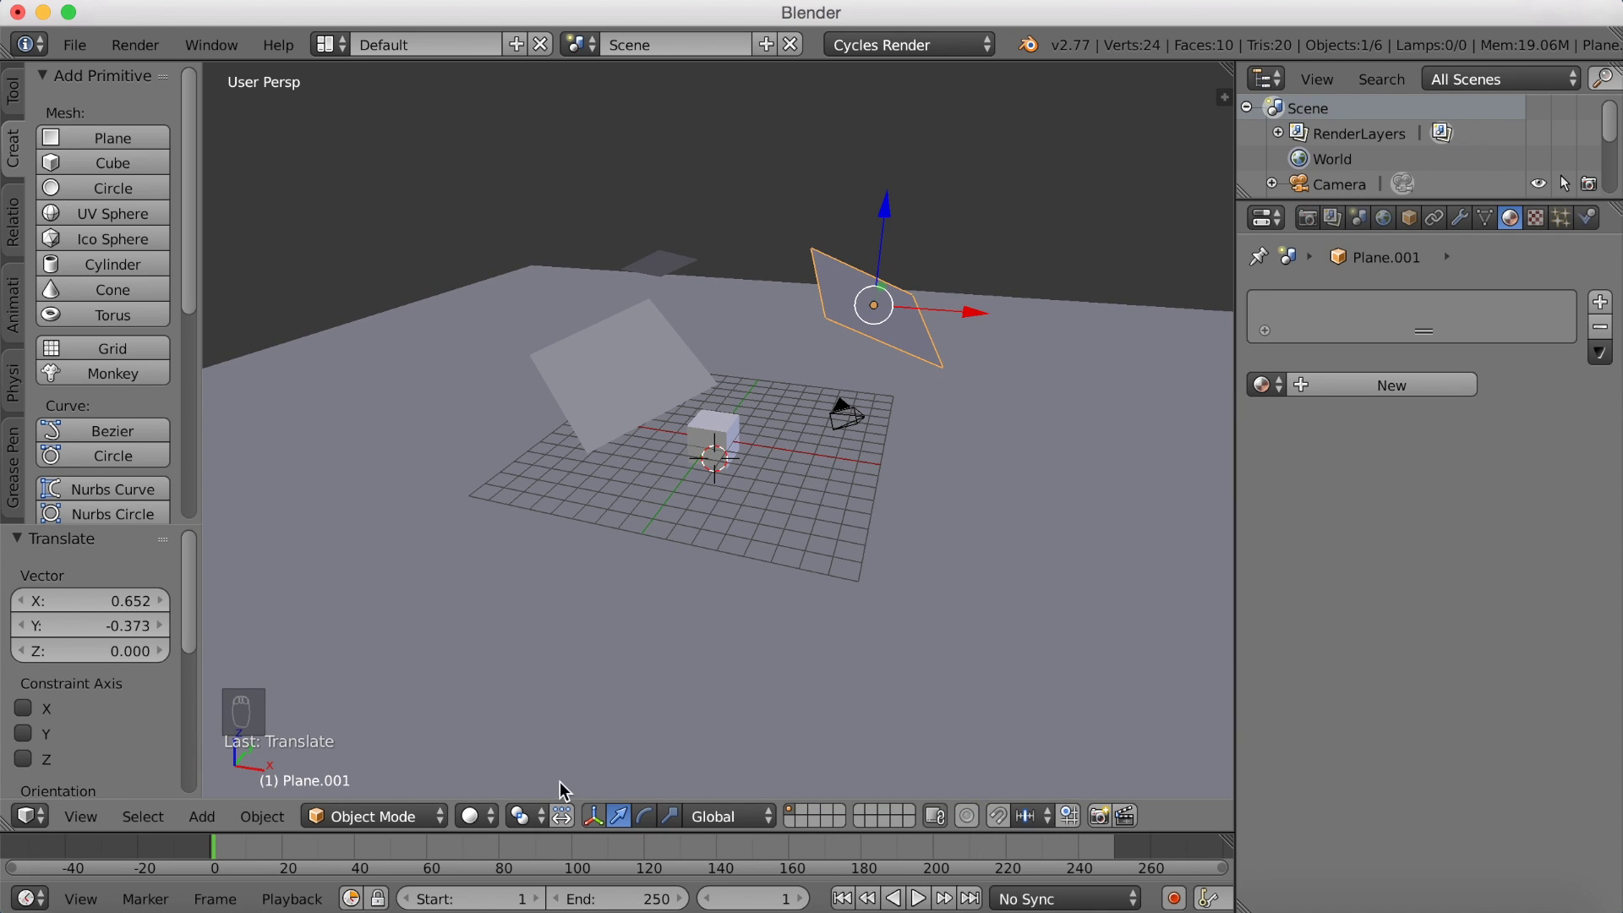
# Switch the viewport to Rendered shading and give Plane.001 a new Emission material.
pyautogui.click(489, 817)
pyautogui.click(524, 651)
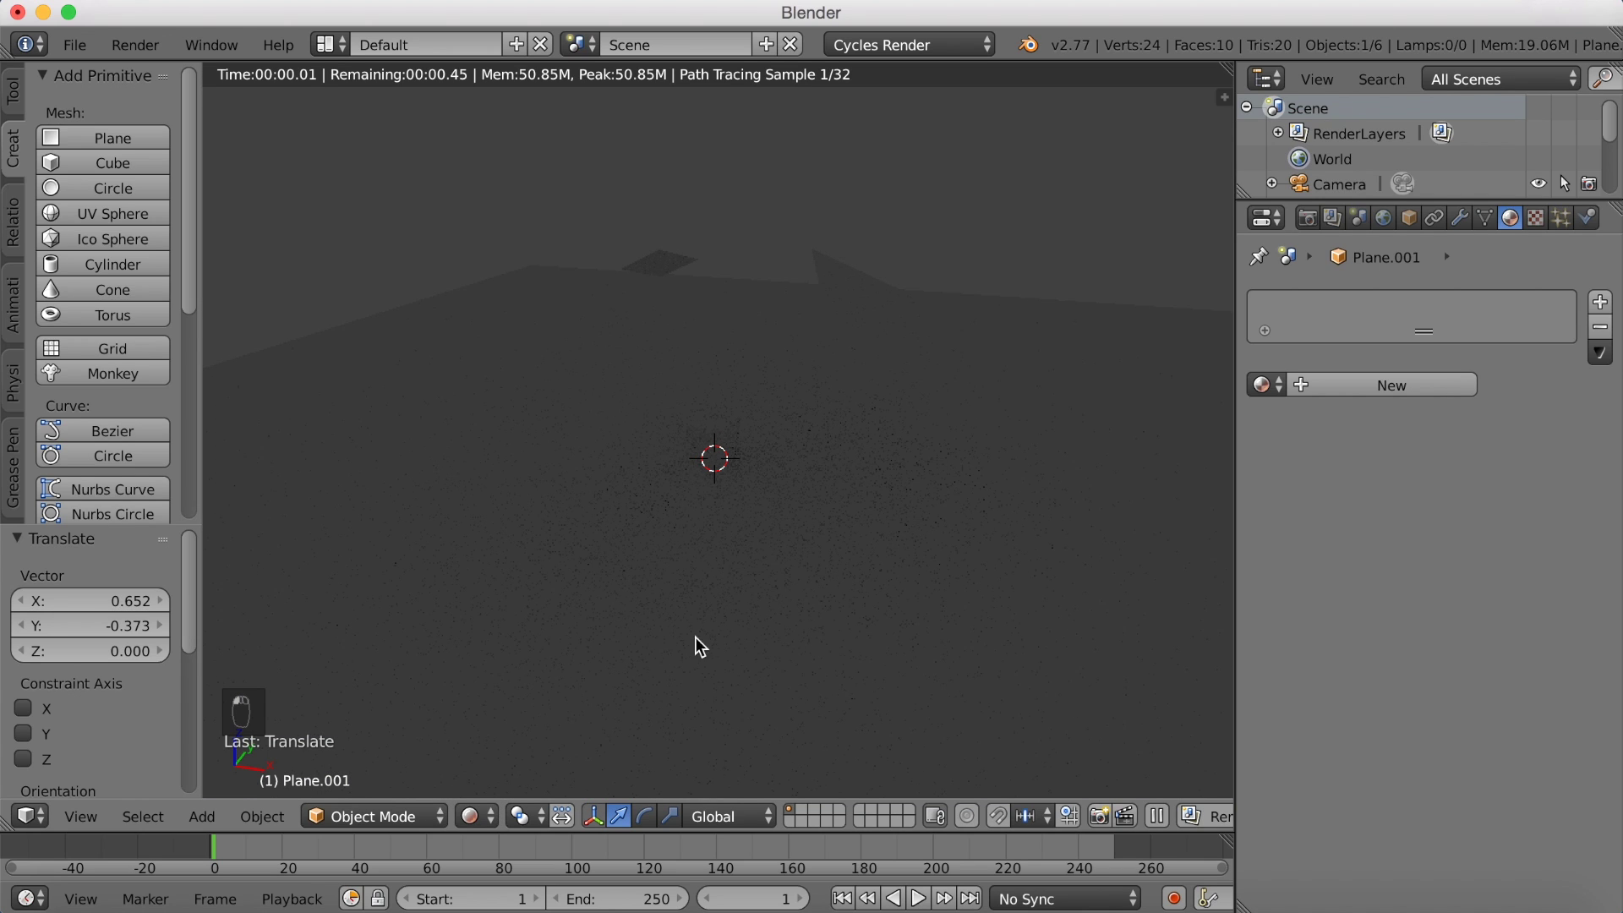
pyautogui.click(1392, 380)
pyautogui.click(1434, 512)
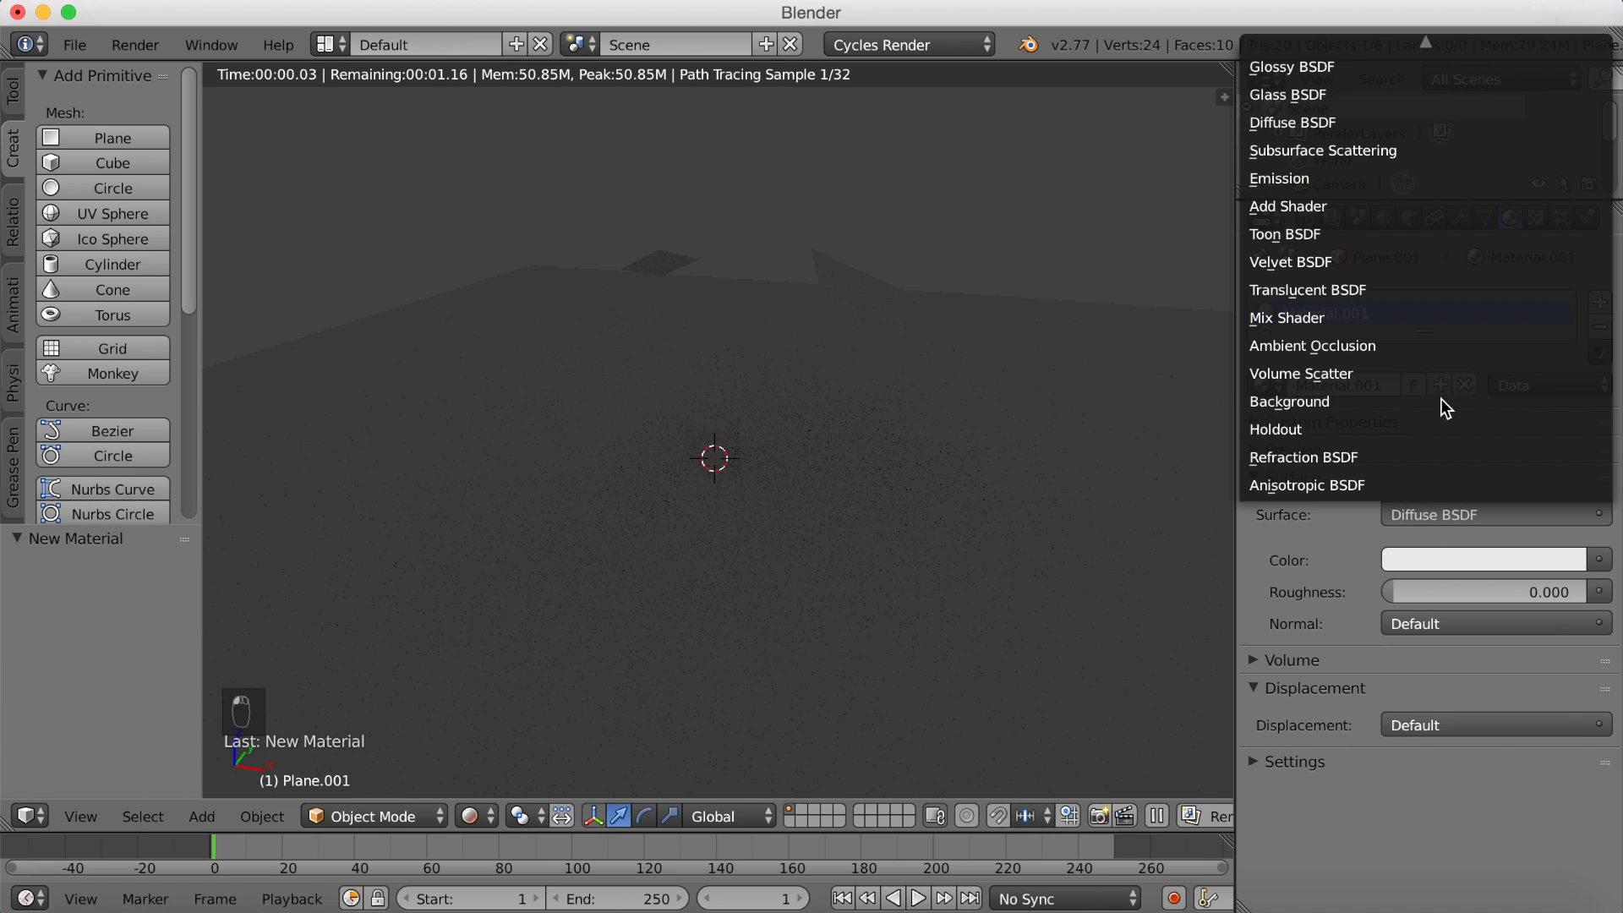
pyautogui.click(1324, 185)
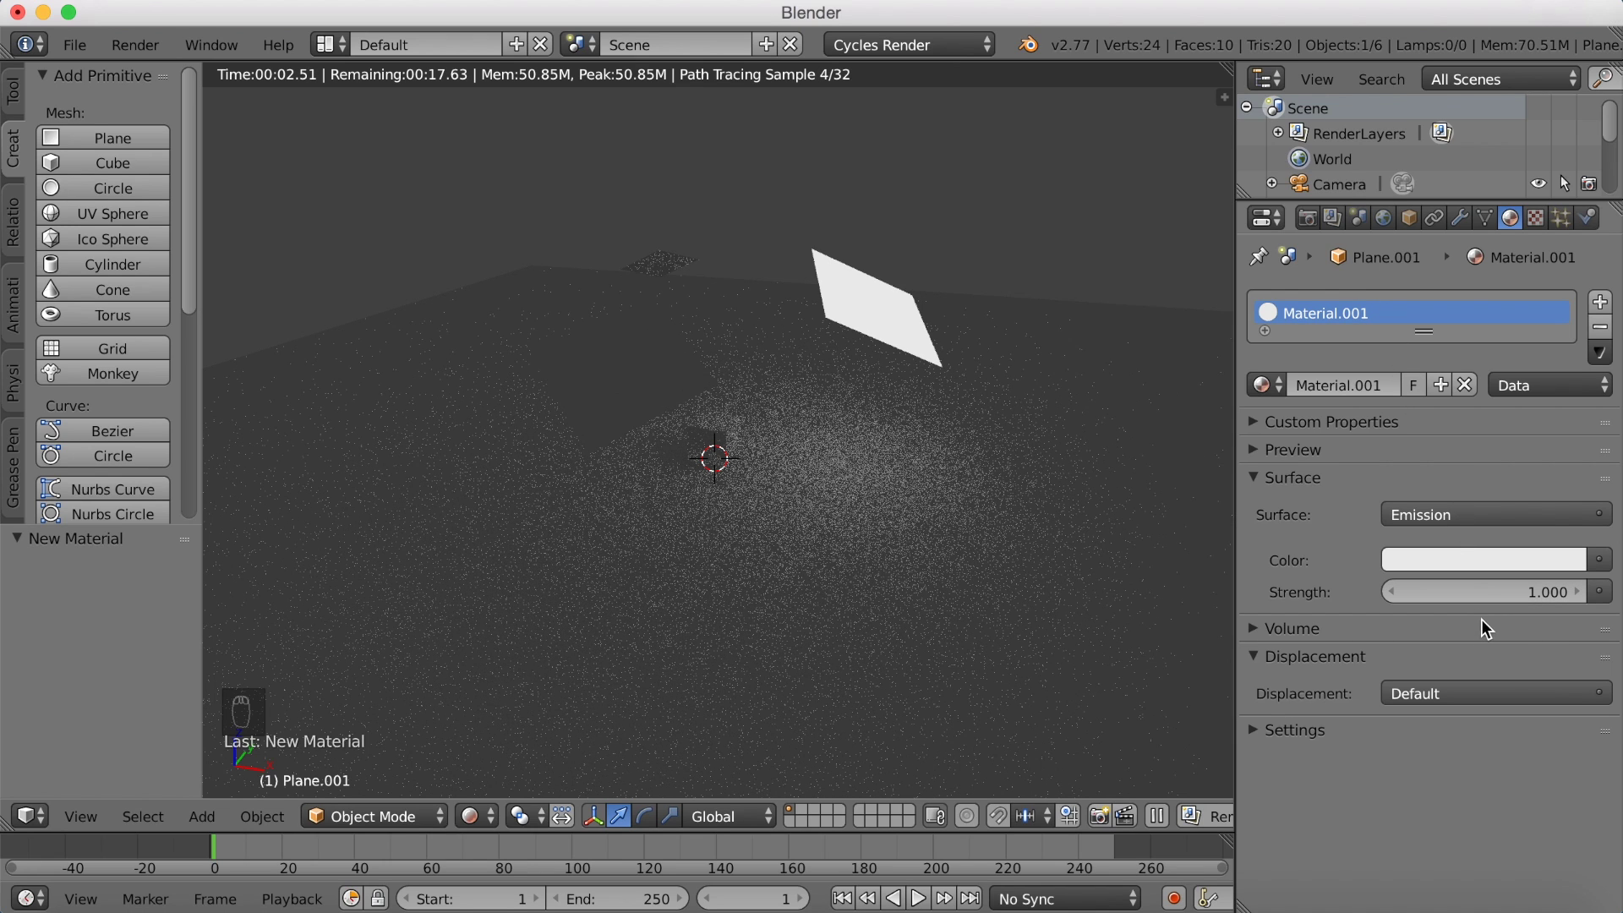
# Set the emission strength to 7, then raise it to 8.
pyautogui.click(1473, 590)
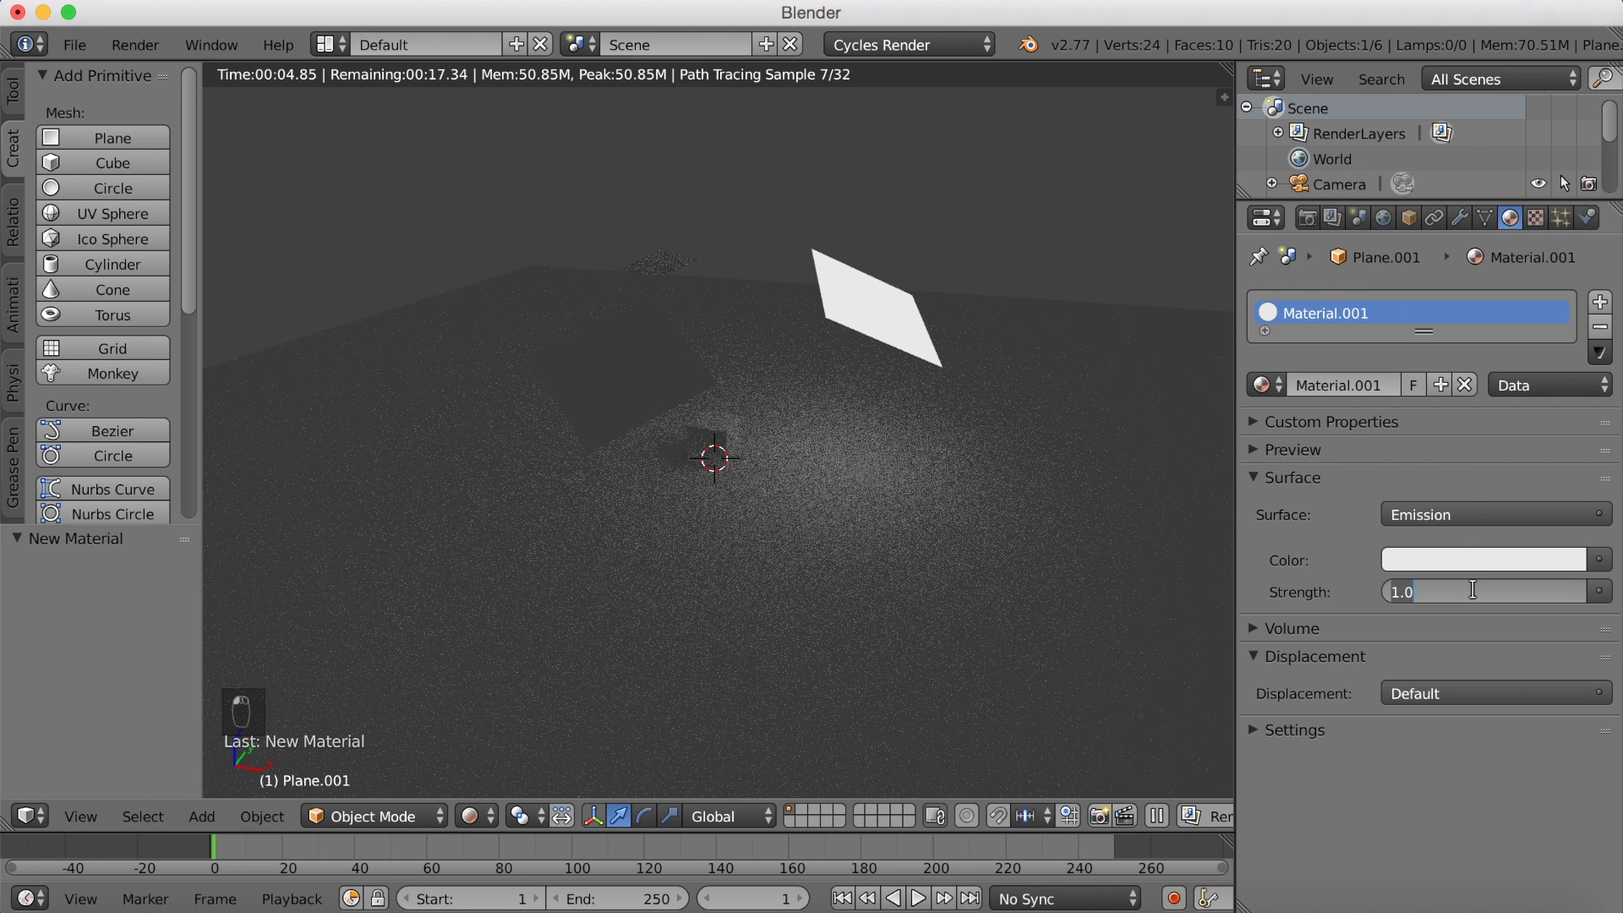
pyautogui.write('7')
pyautogui.press('Return')
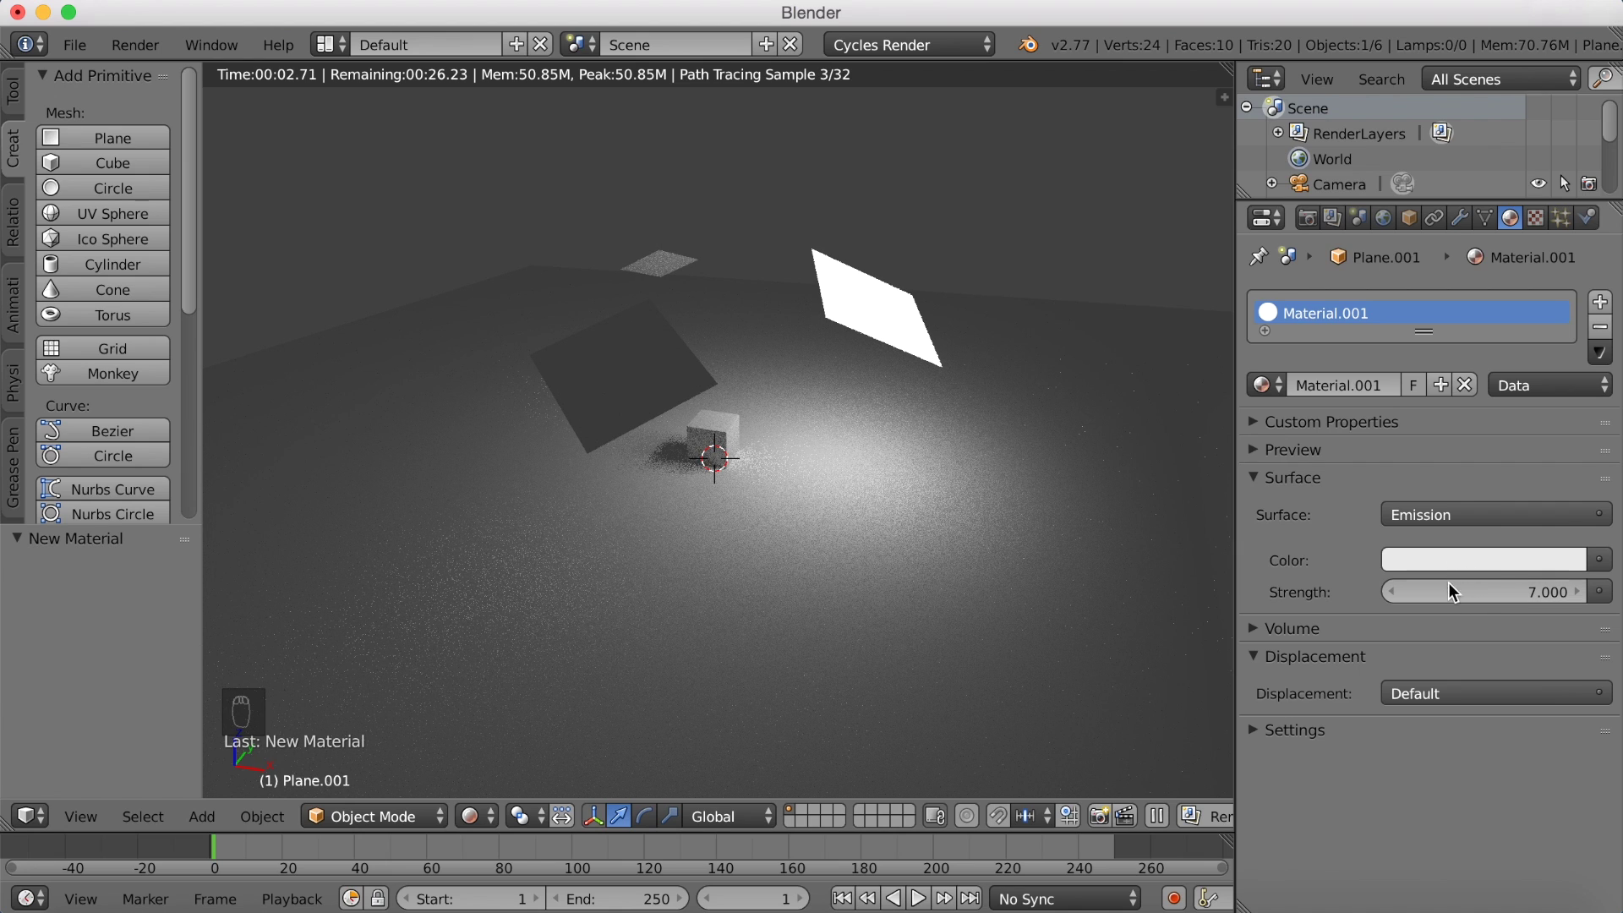
pyautogui.click(1482, 591)
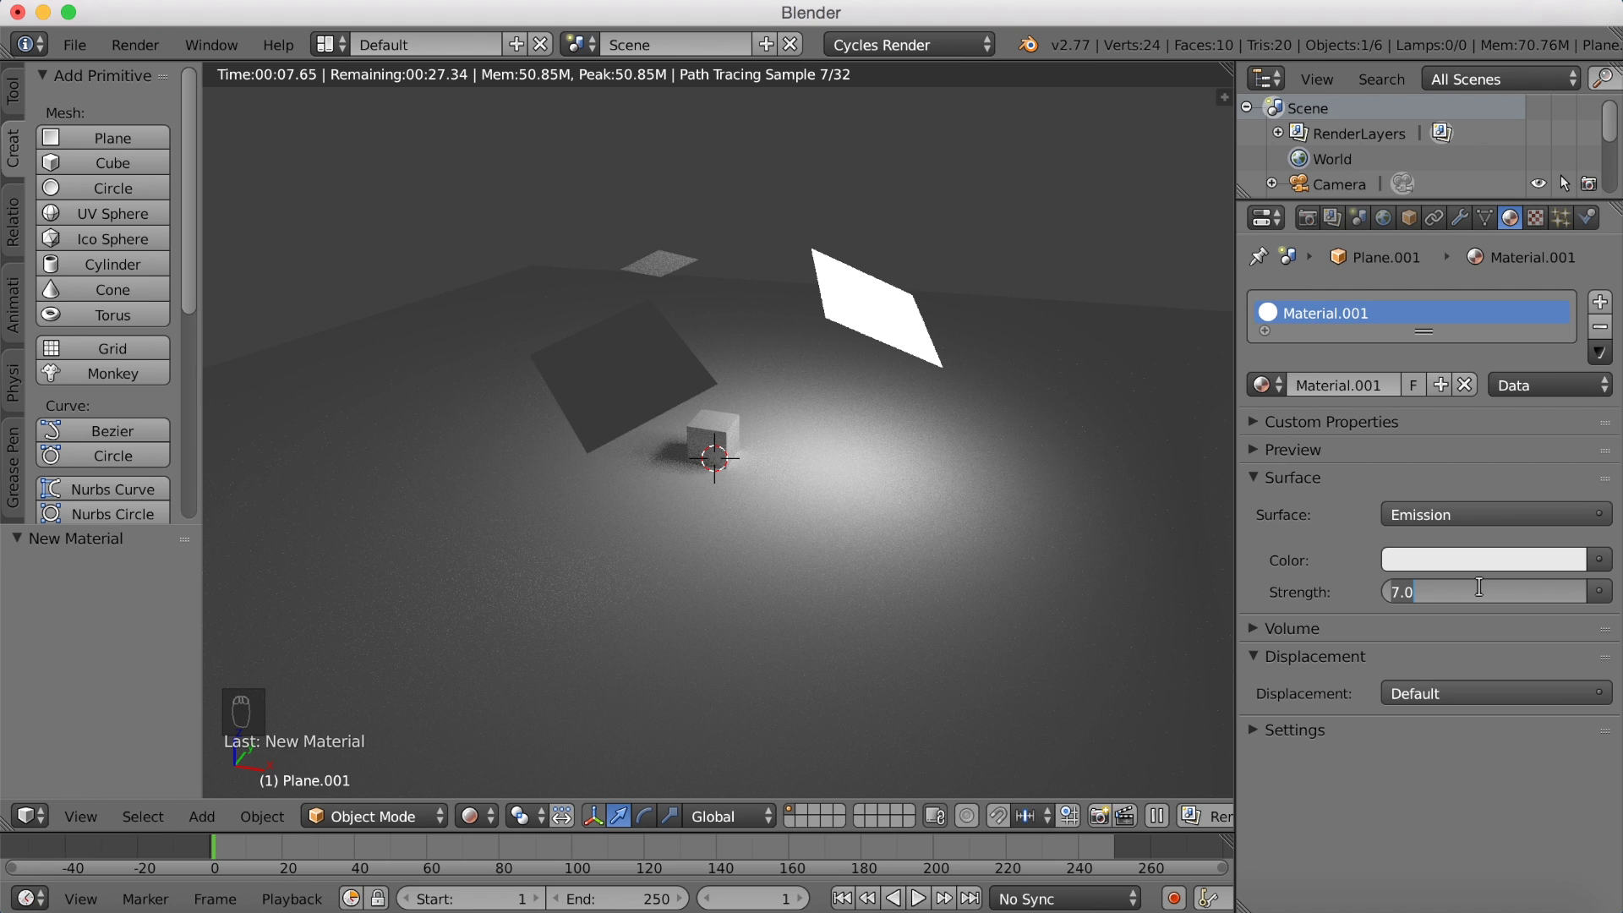
pyautogui.write('8')
pyautogui.press('Return')
# Tint the emission colour a warm off-white of R 0.788, G 0.800, B 0.601.
pyautogui.click(1459, 562)
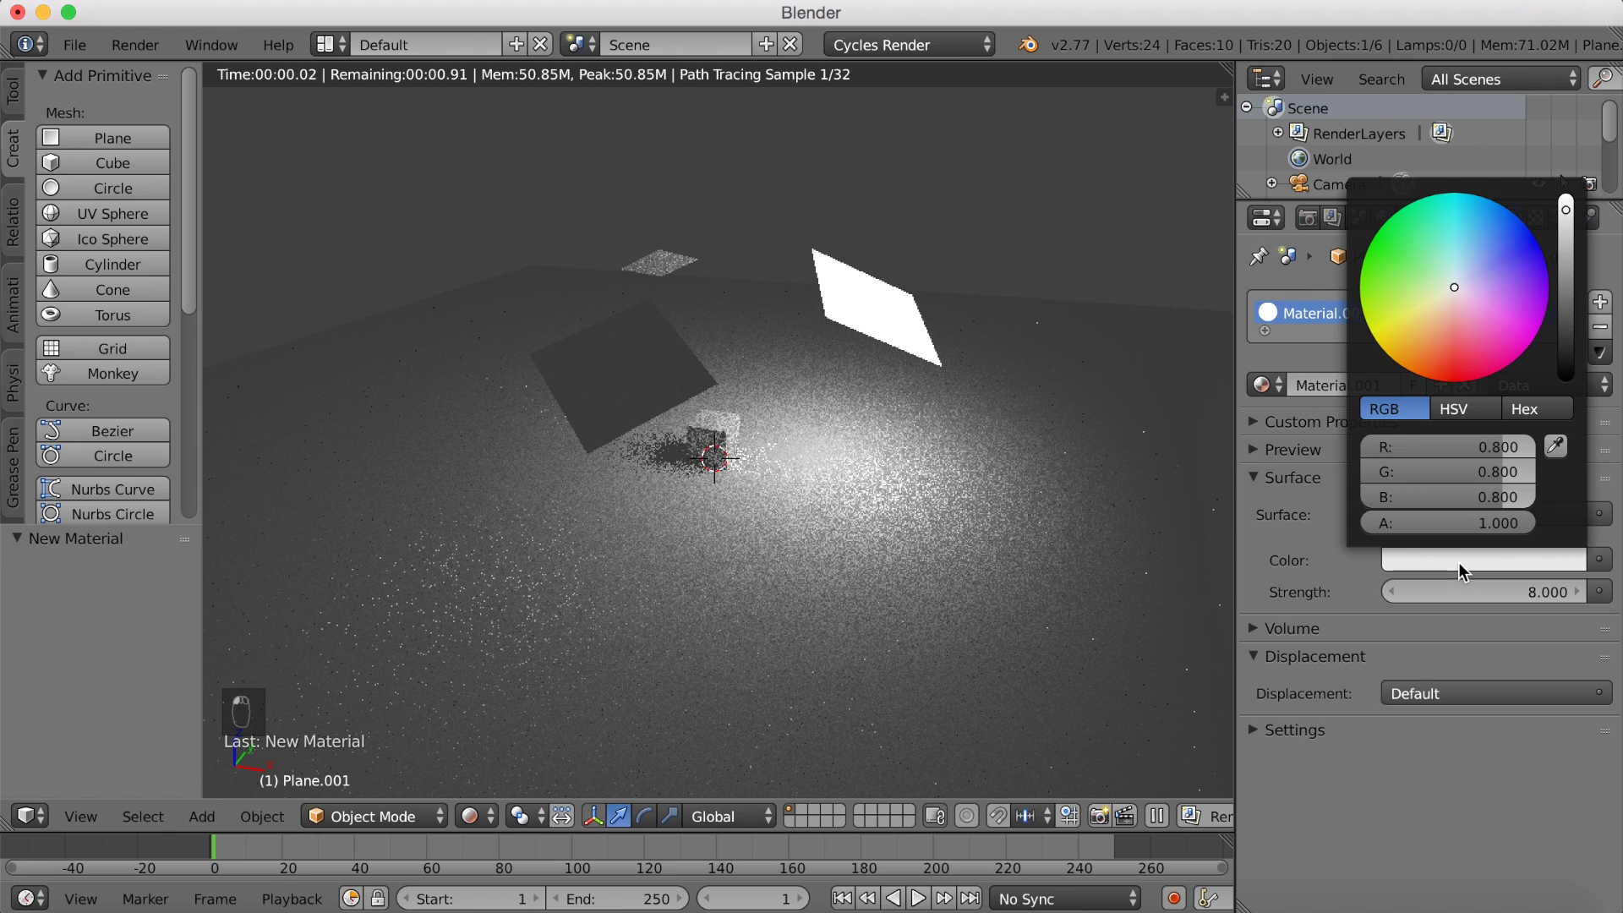
pyautogui.moveTo(1450, 294); pyautogui.dragTo(1446, 289)
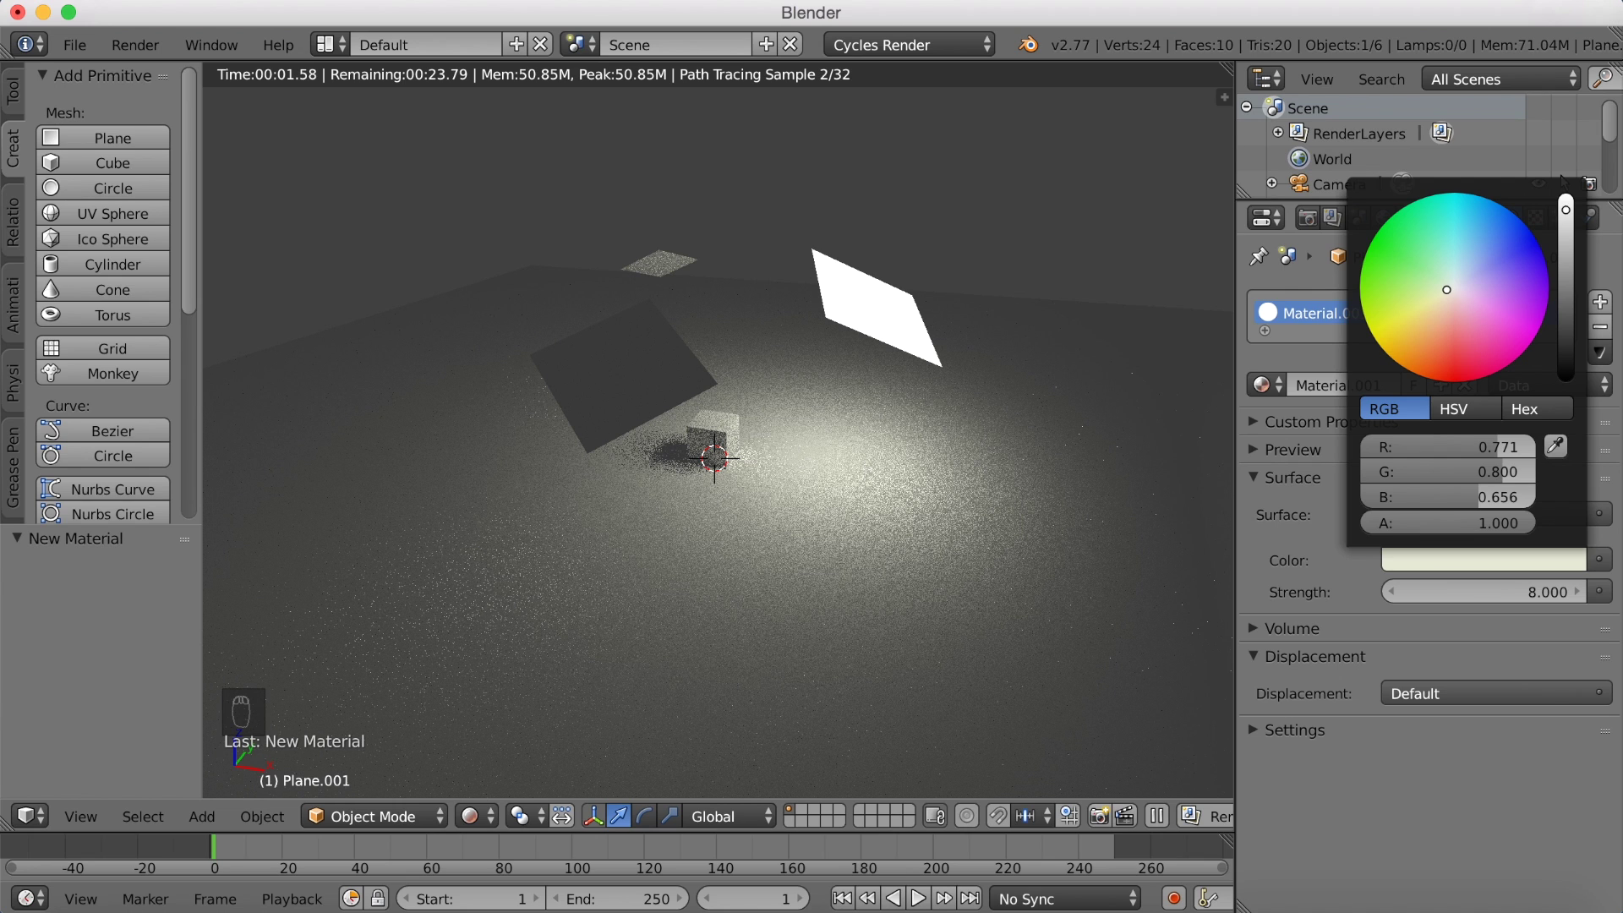
pyautogui.moveTo(1445, 289); pyautogui.dragTo(1444, 294)
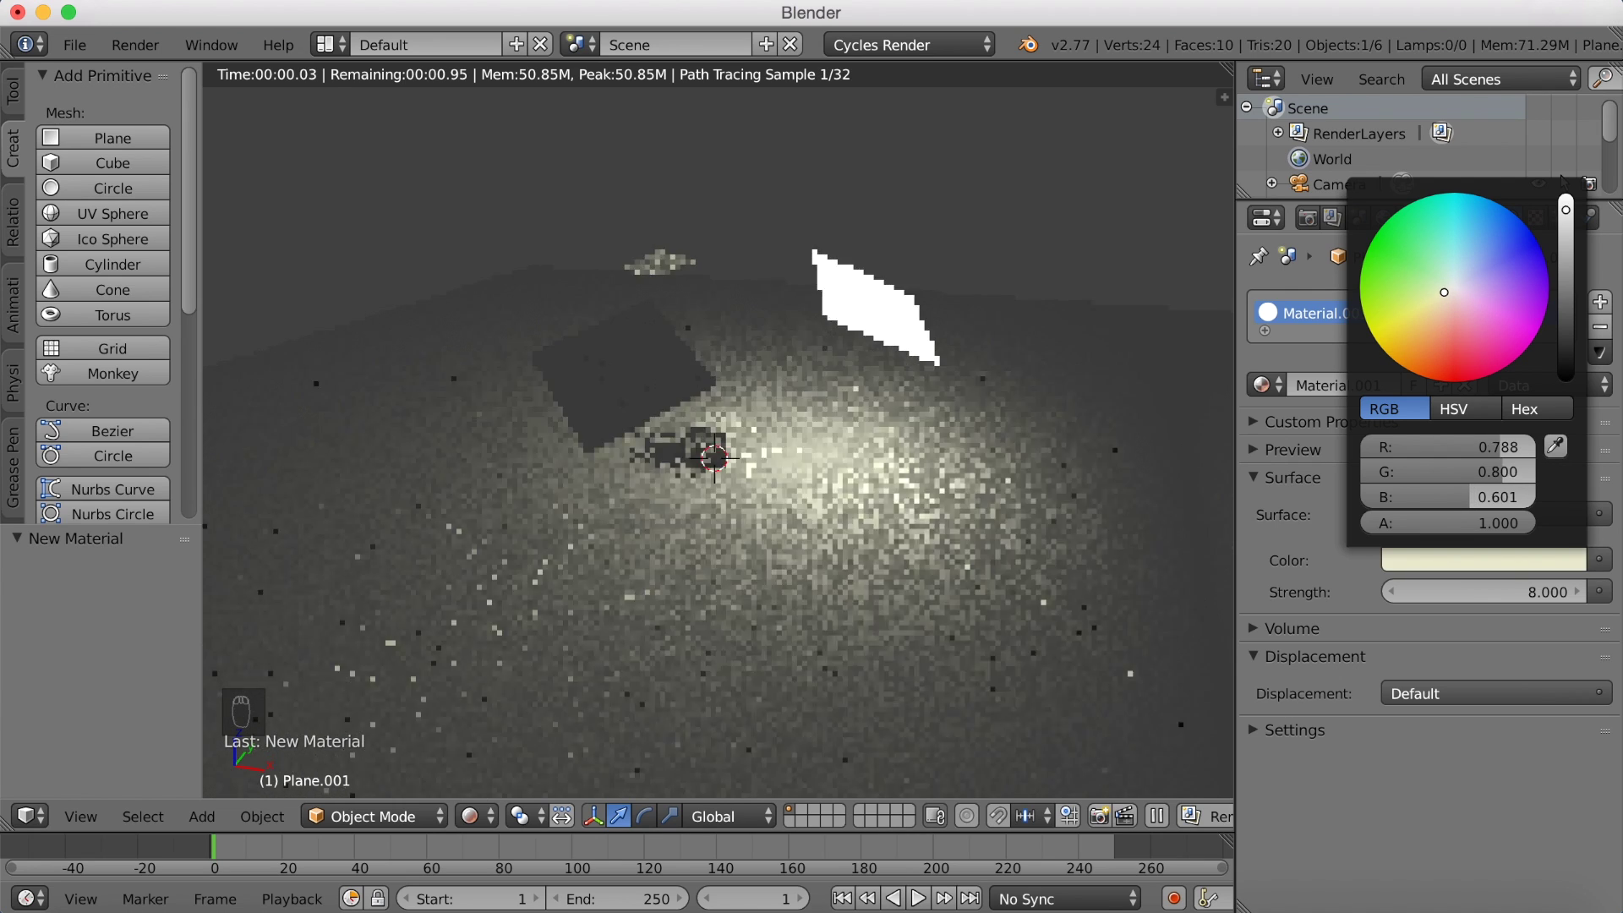
# Assign the existing Material.001 to Plane.002 and Plane.003 so both glow.
pyautogui.rightClick(630, 354)
pyautogui.click(1266, 385)
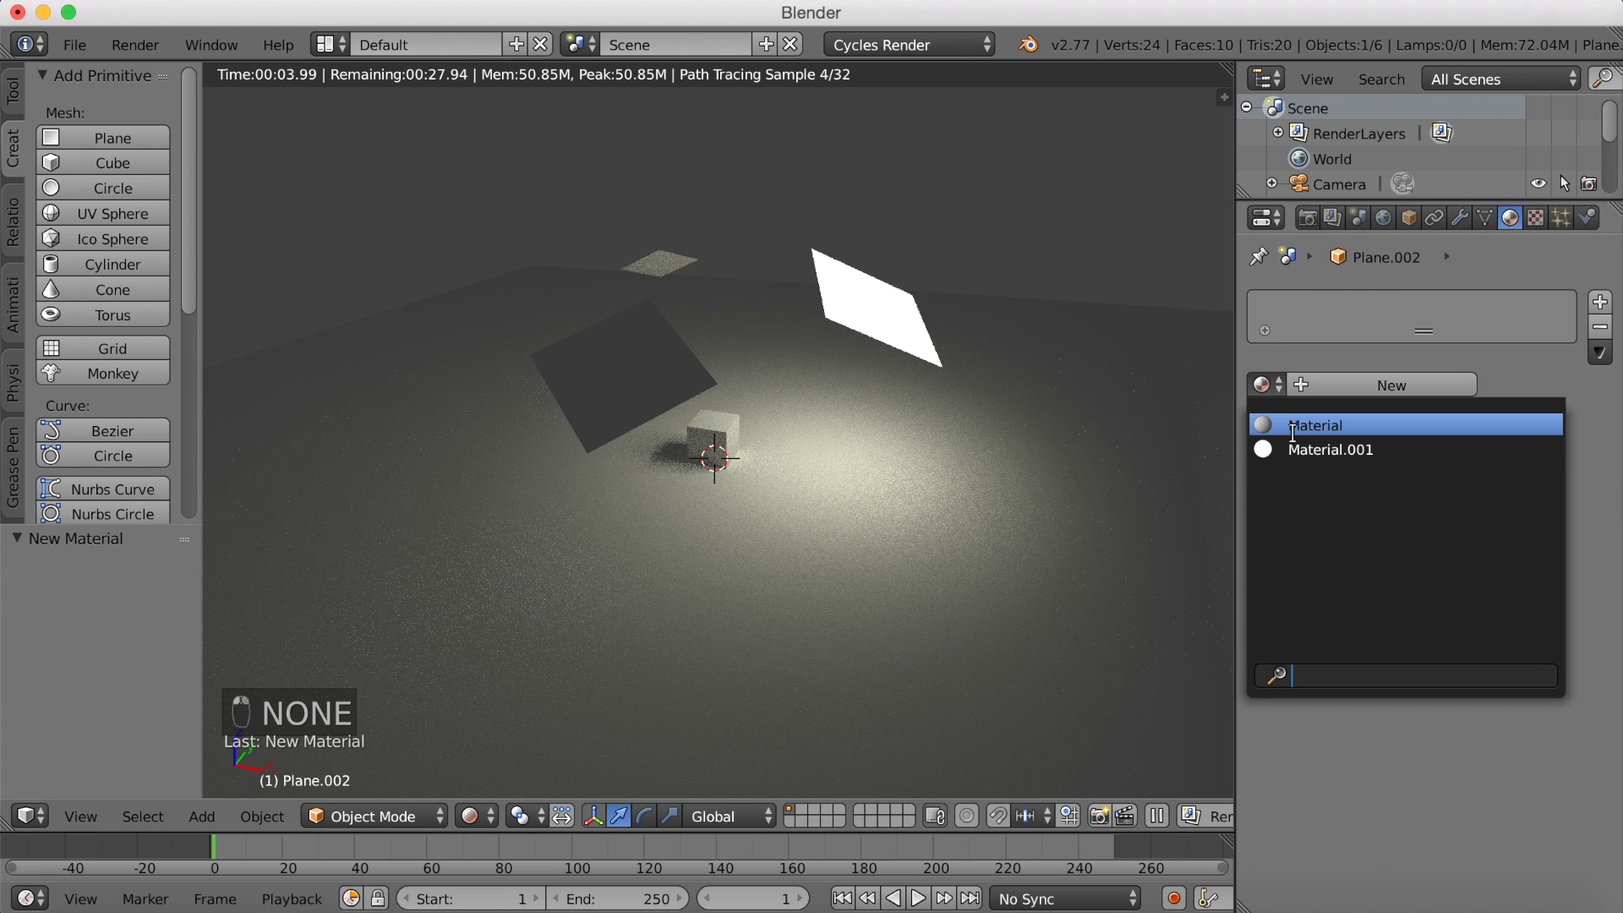
pyautogui.click(1323, 449)
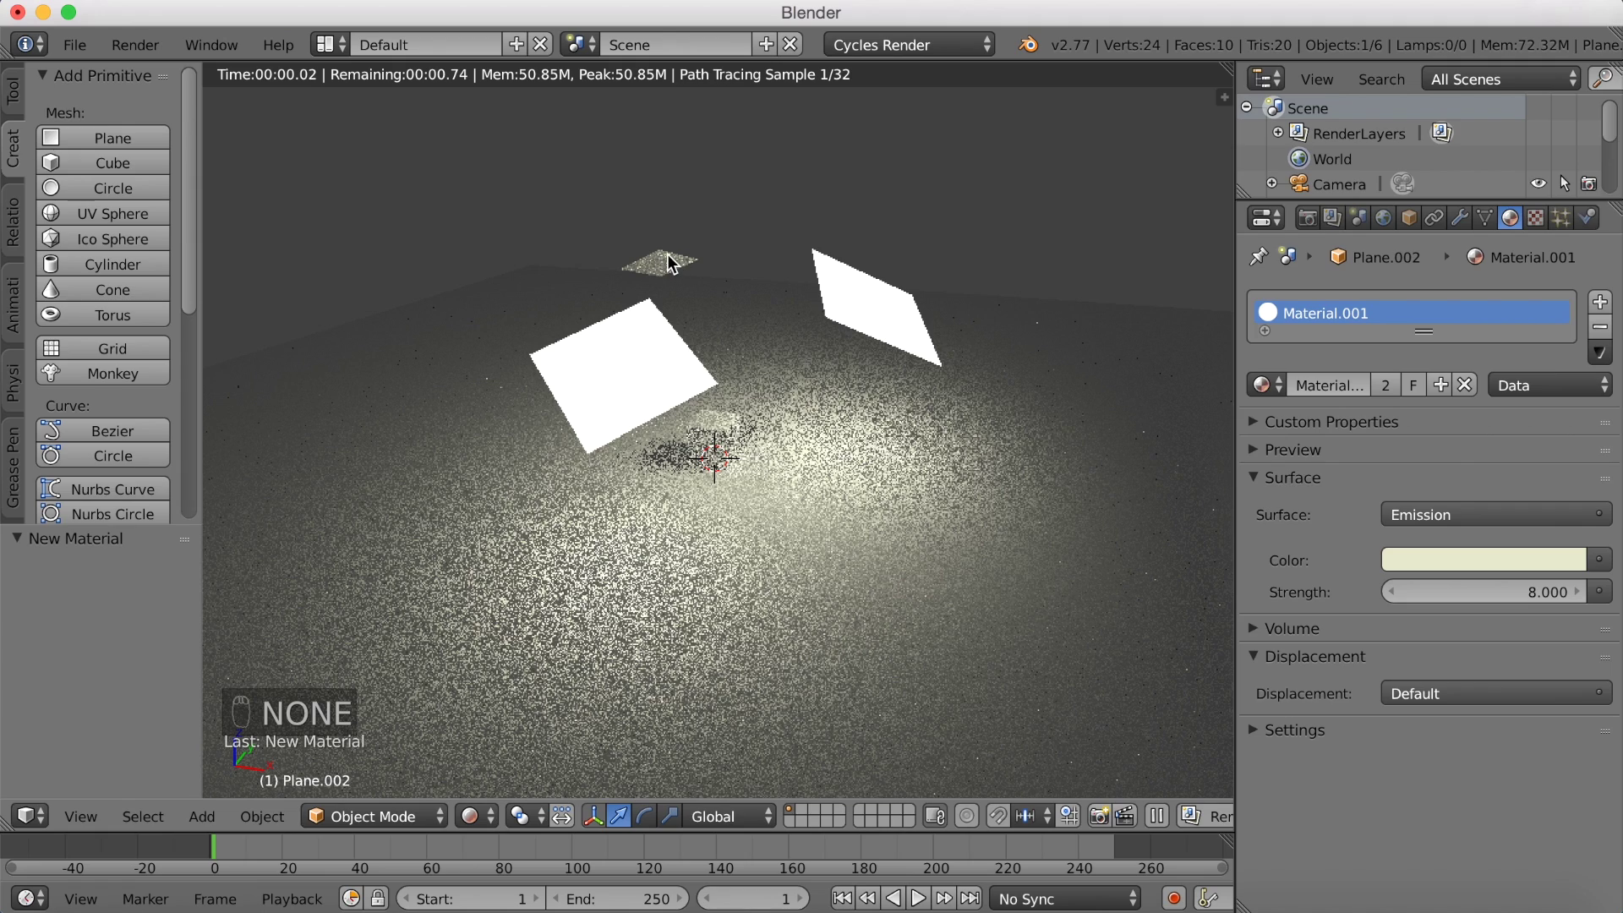
pyautogui.rightClick(668, 262)
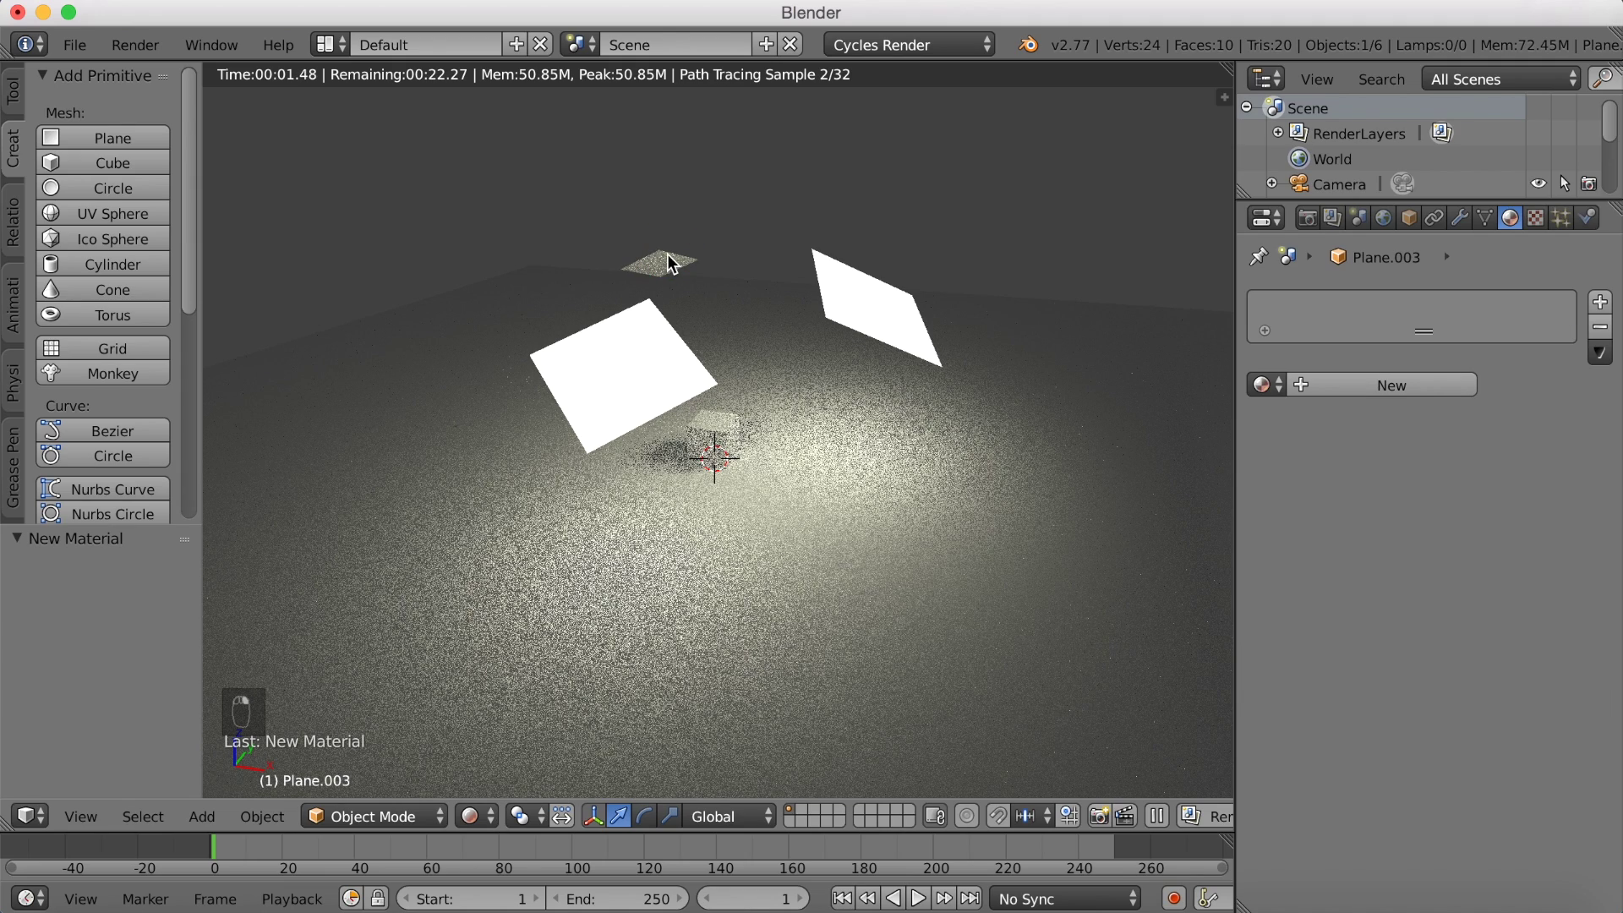
pyautogui.click(1278, 379)
pyautogui.click(1298, 456)
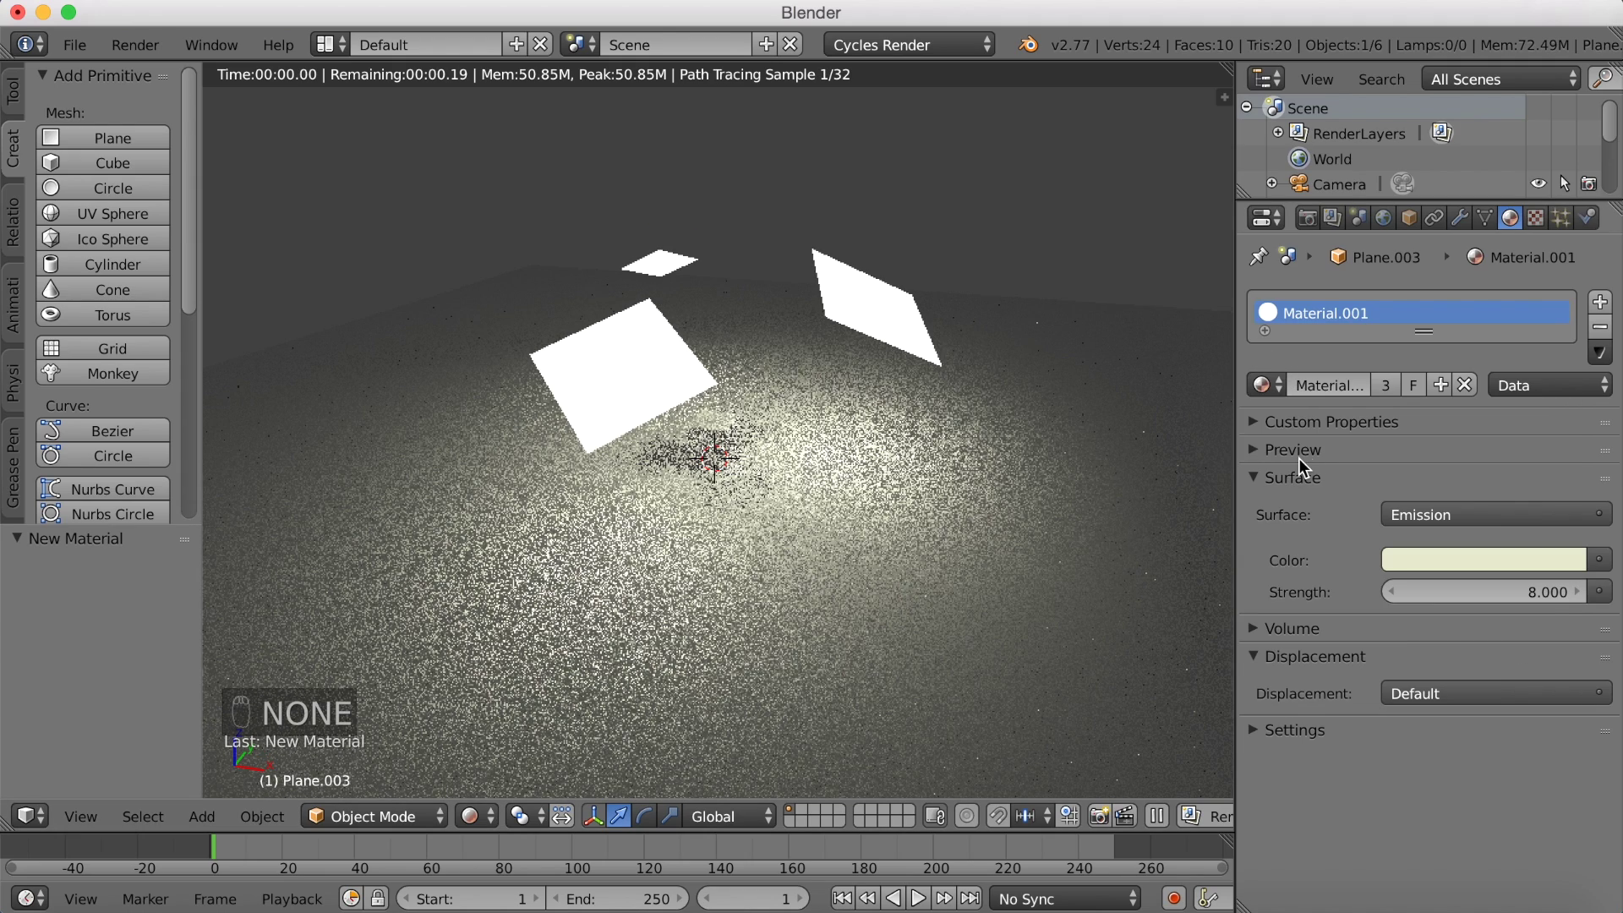
pyautogui.moveTo(931, 487); pyautogui.dragTo(876, 476, button='middle')
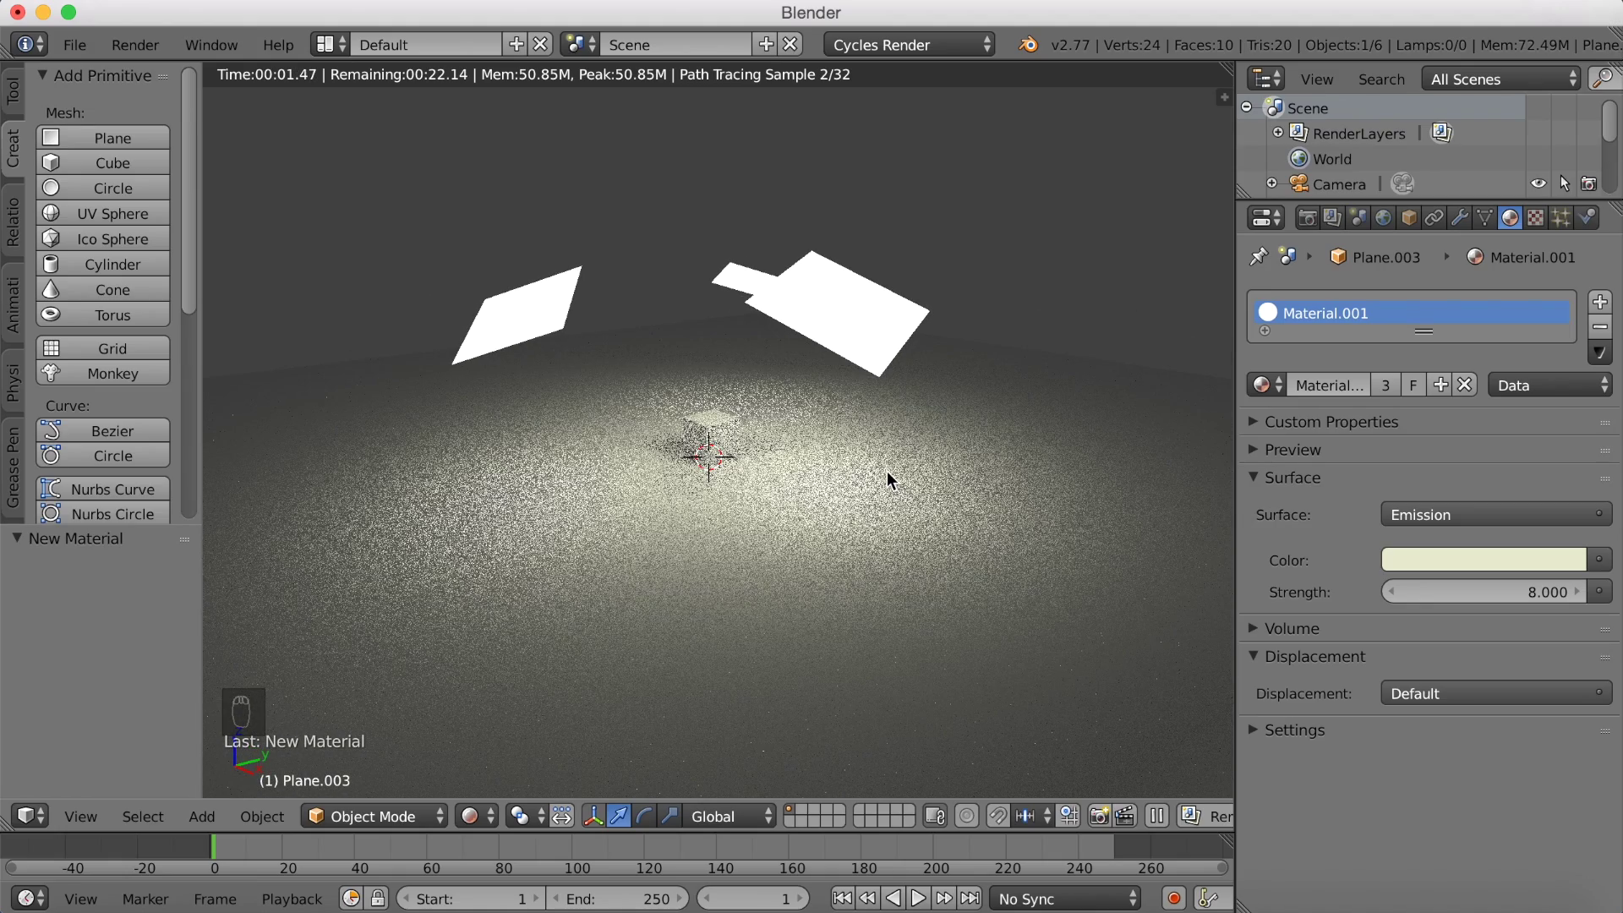
# View the scene through the camera and lower the shared emission strength to 6.
pyautogui.press('KP_0')
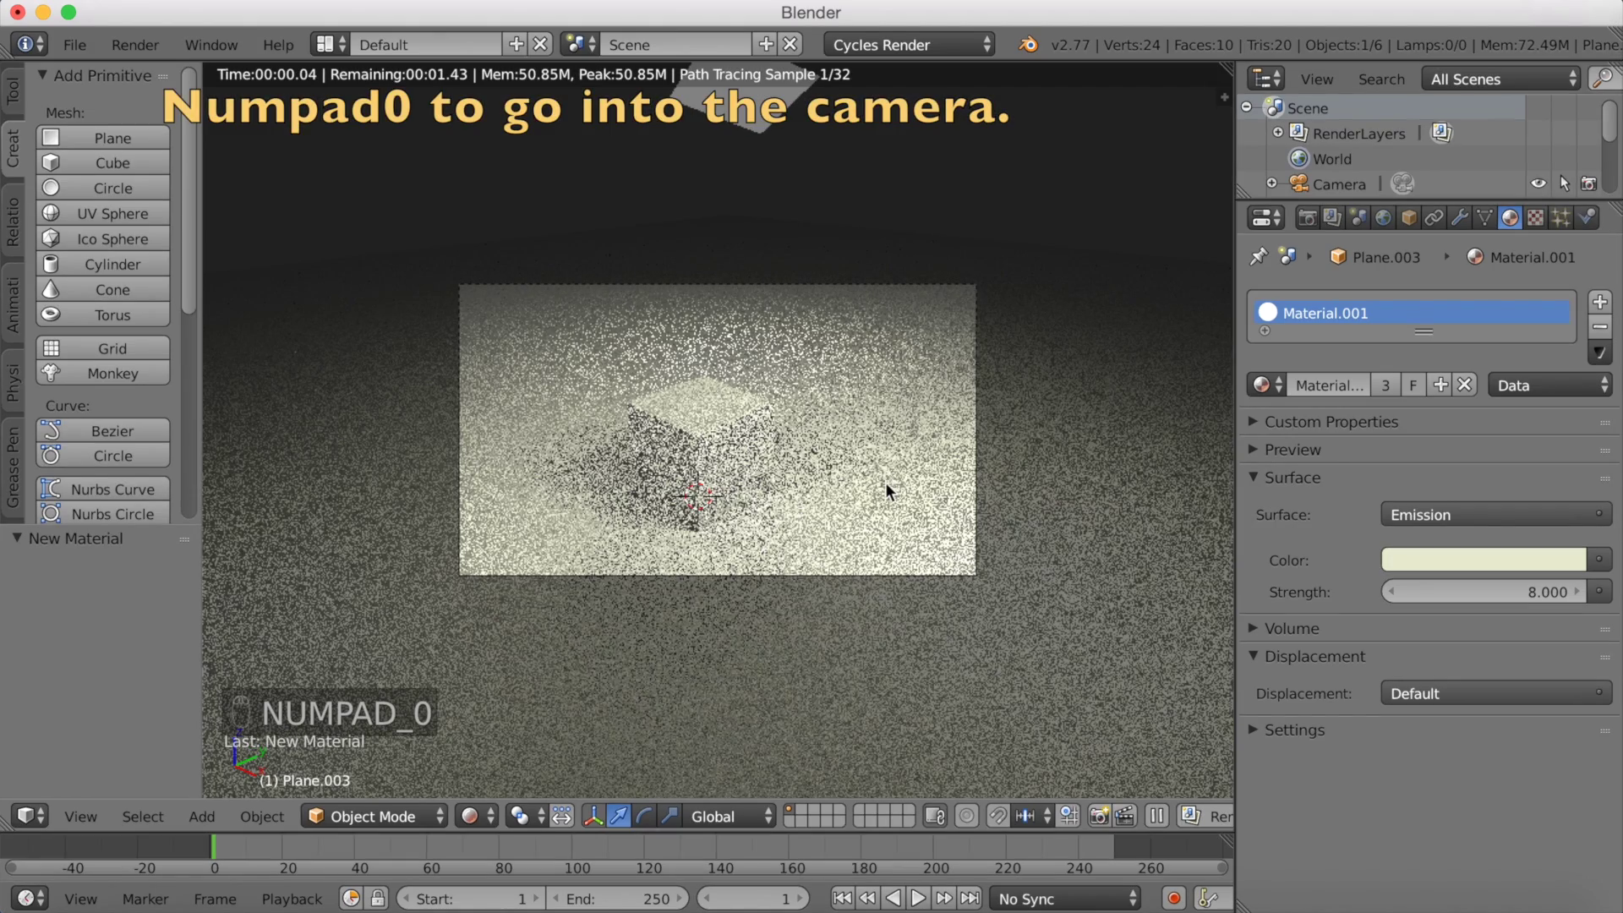
pyautogui.click(1454, 582)
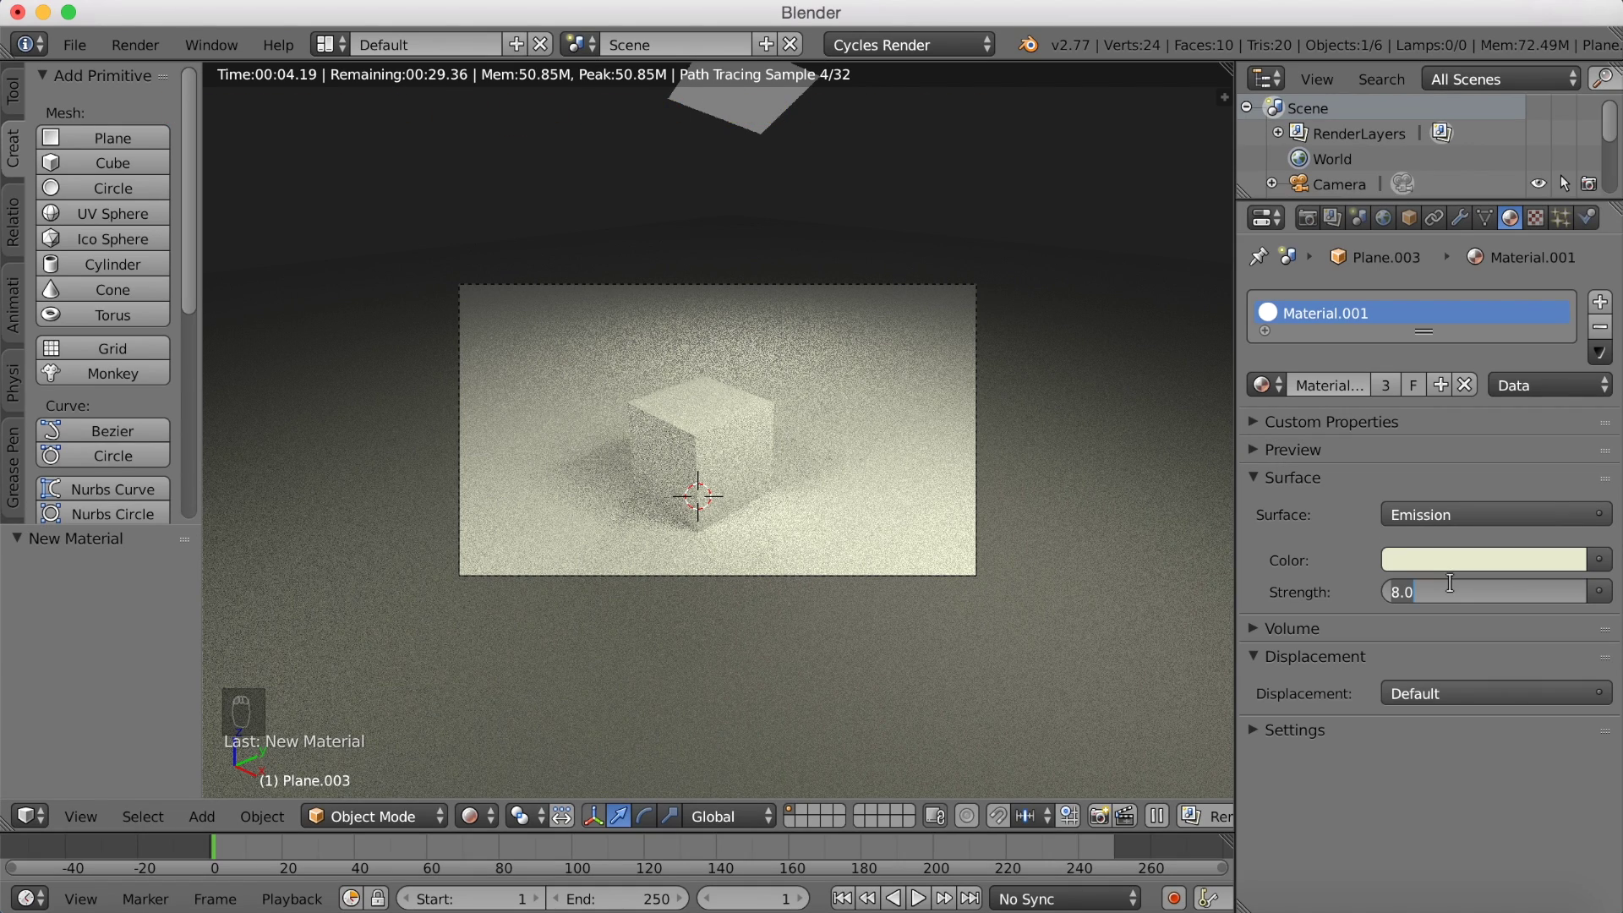
pyautogui.write('6')
pyautogui.press('Return')
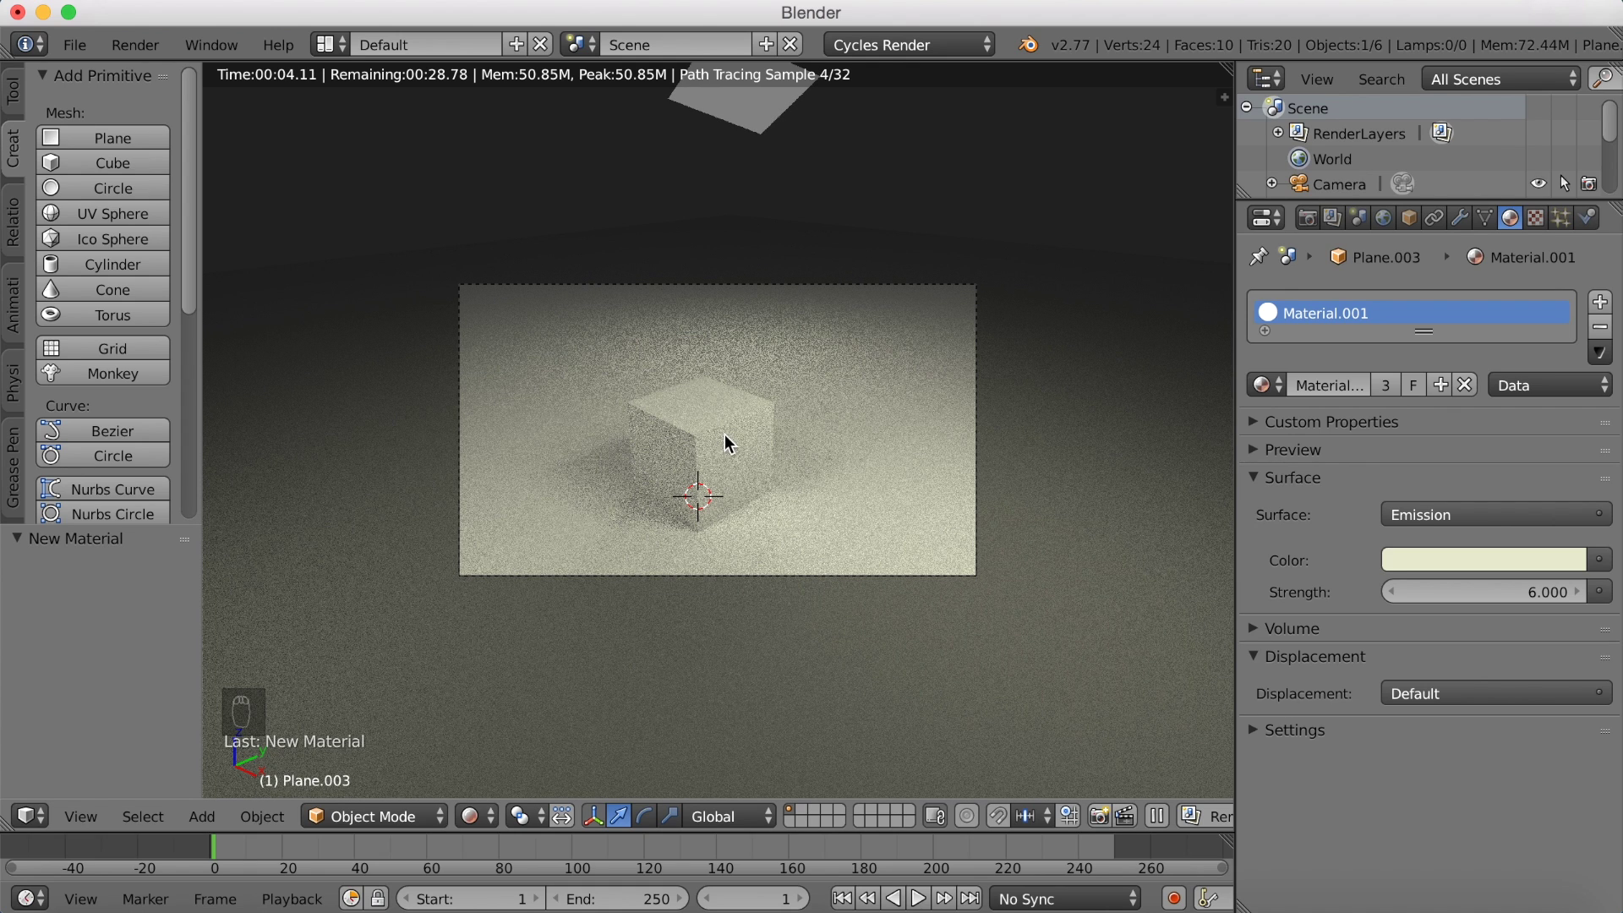
# Give the cube's material a node-based surface with a light blue colour.
pyautogui.rightClick(724, 433)
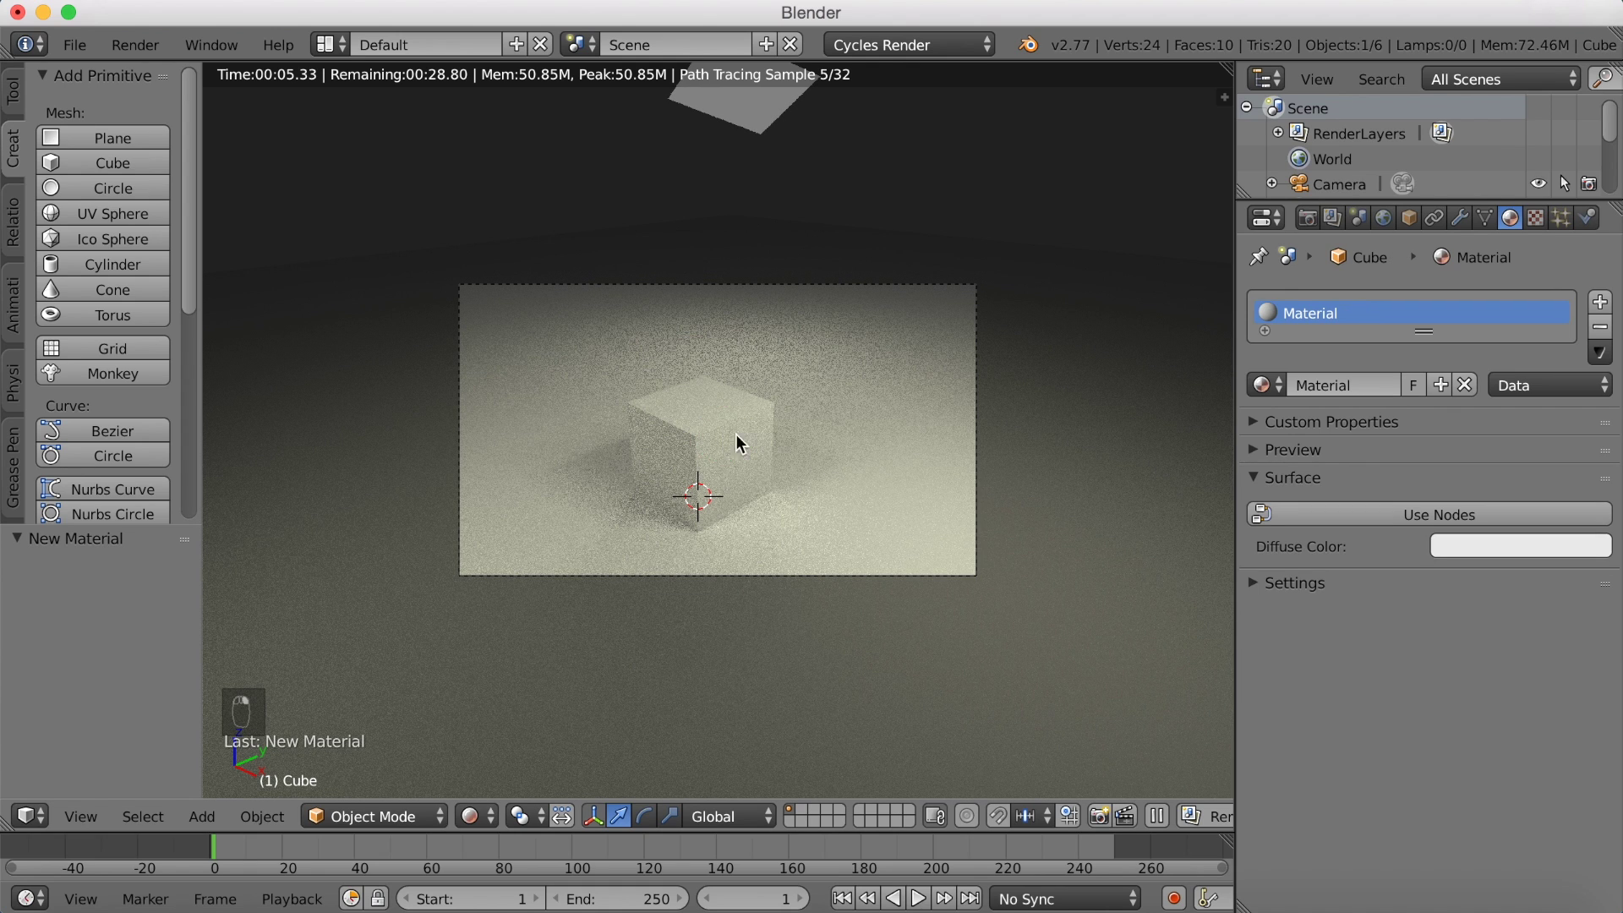
pyautogui.click(1386, 510)
pyautogui.click(1479, 562)
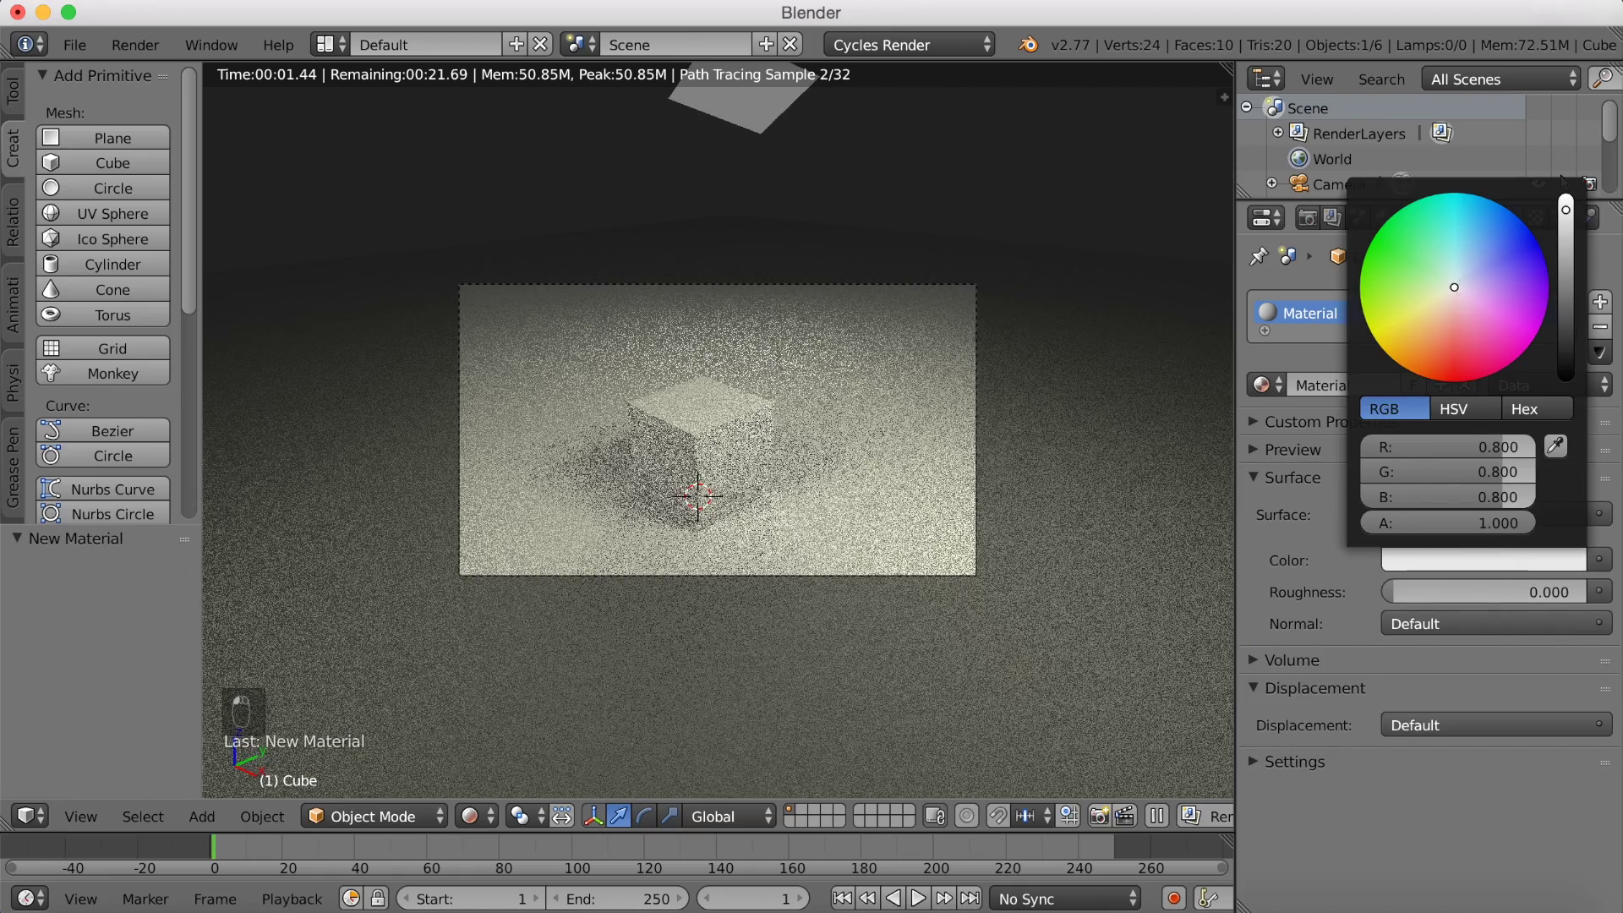
pyautogui.click(1433, 264)
# Add a new Material.002 to the floor plane and darken its colour to grey around 0.233.
pyautogui.rightClick(863, 491)
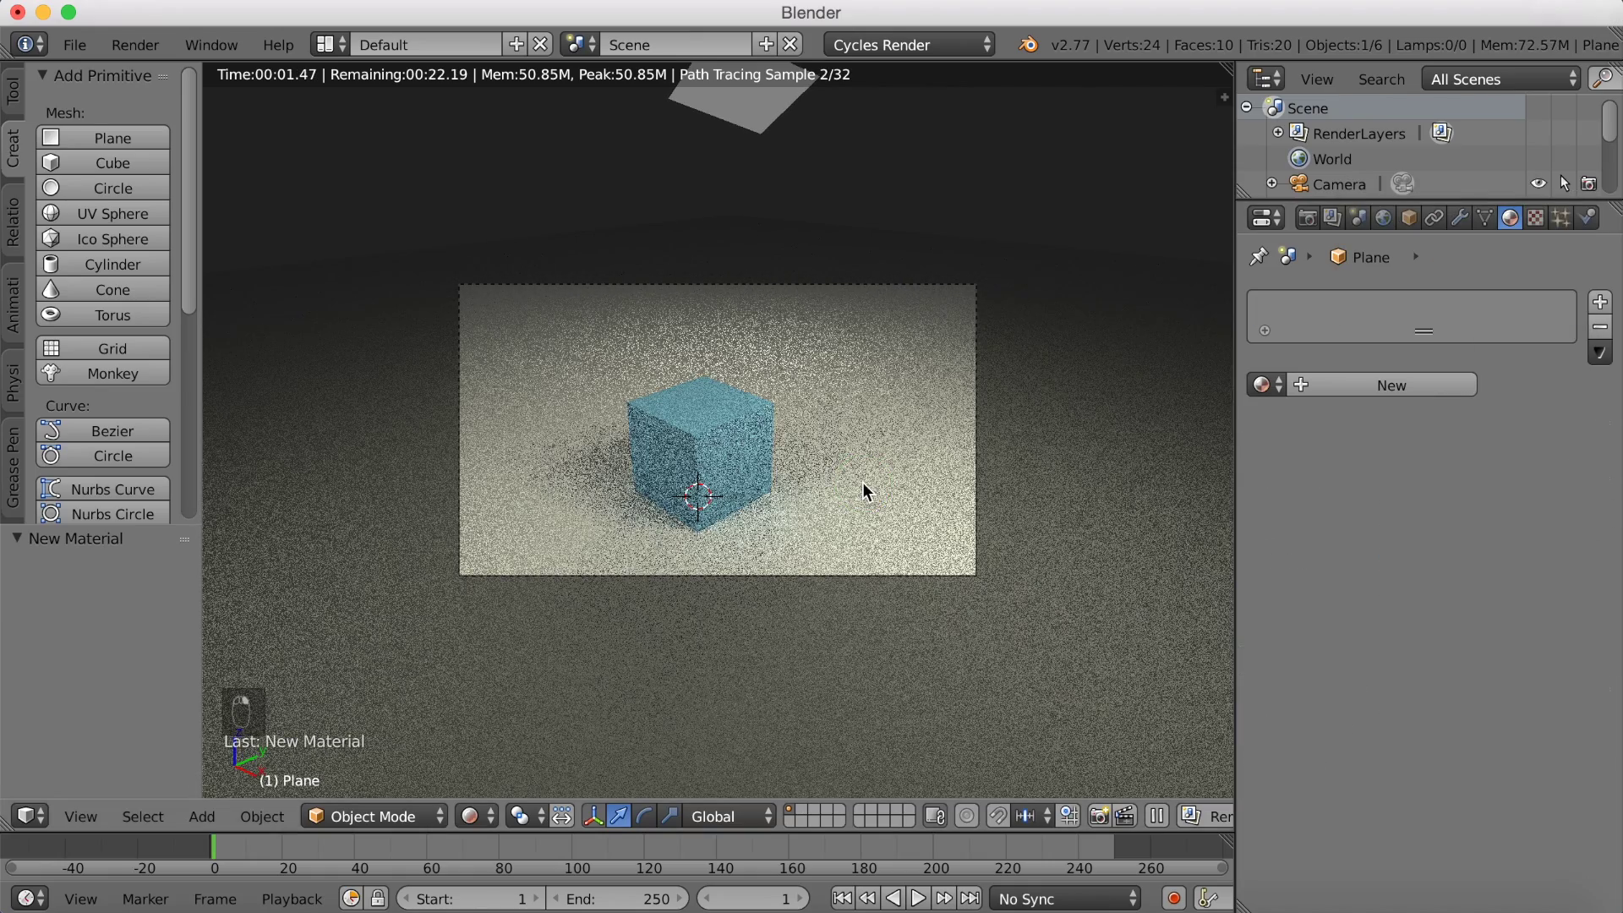
pyautogui.click(1378, 383)
pyautogui.click(1431, 566)
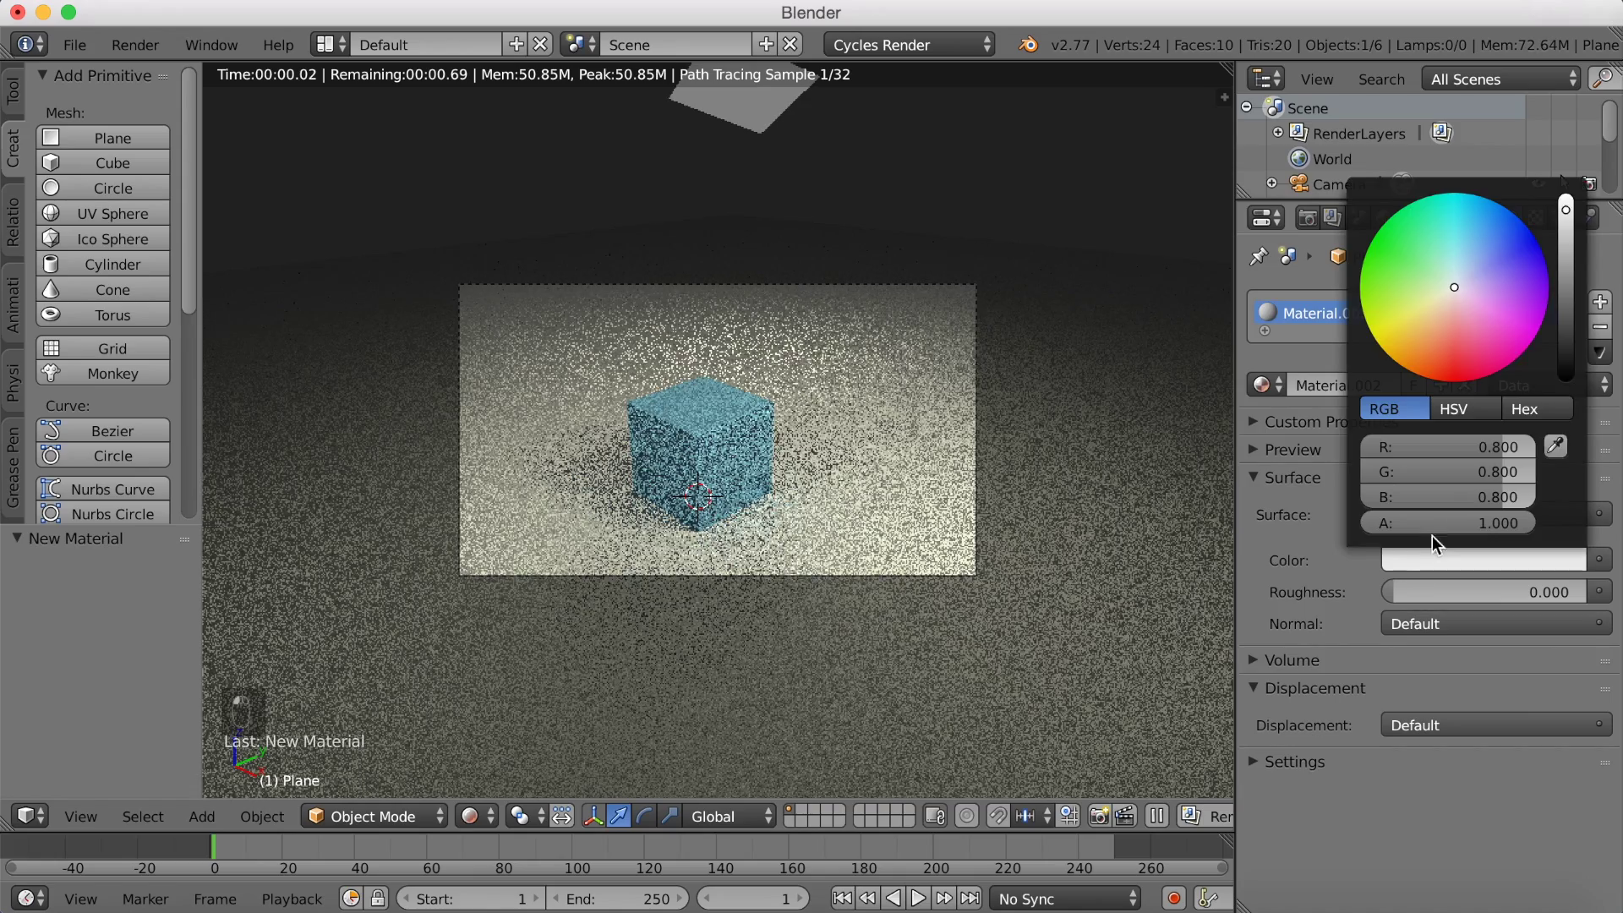
pyautogui.scroll(-8, 1562, 179)
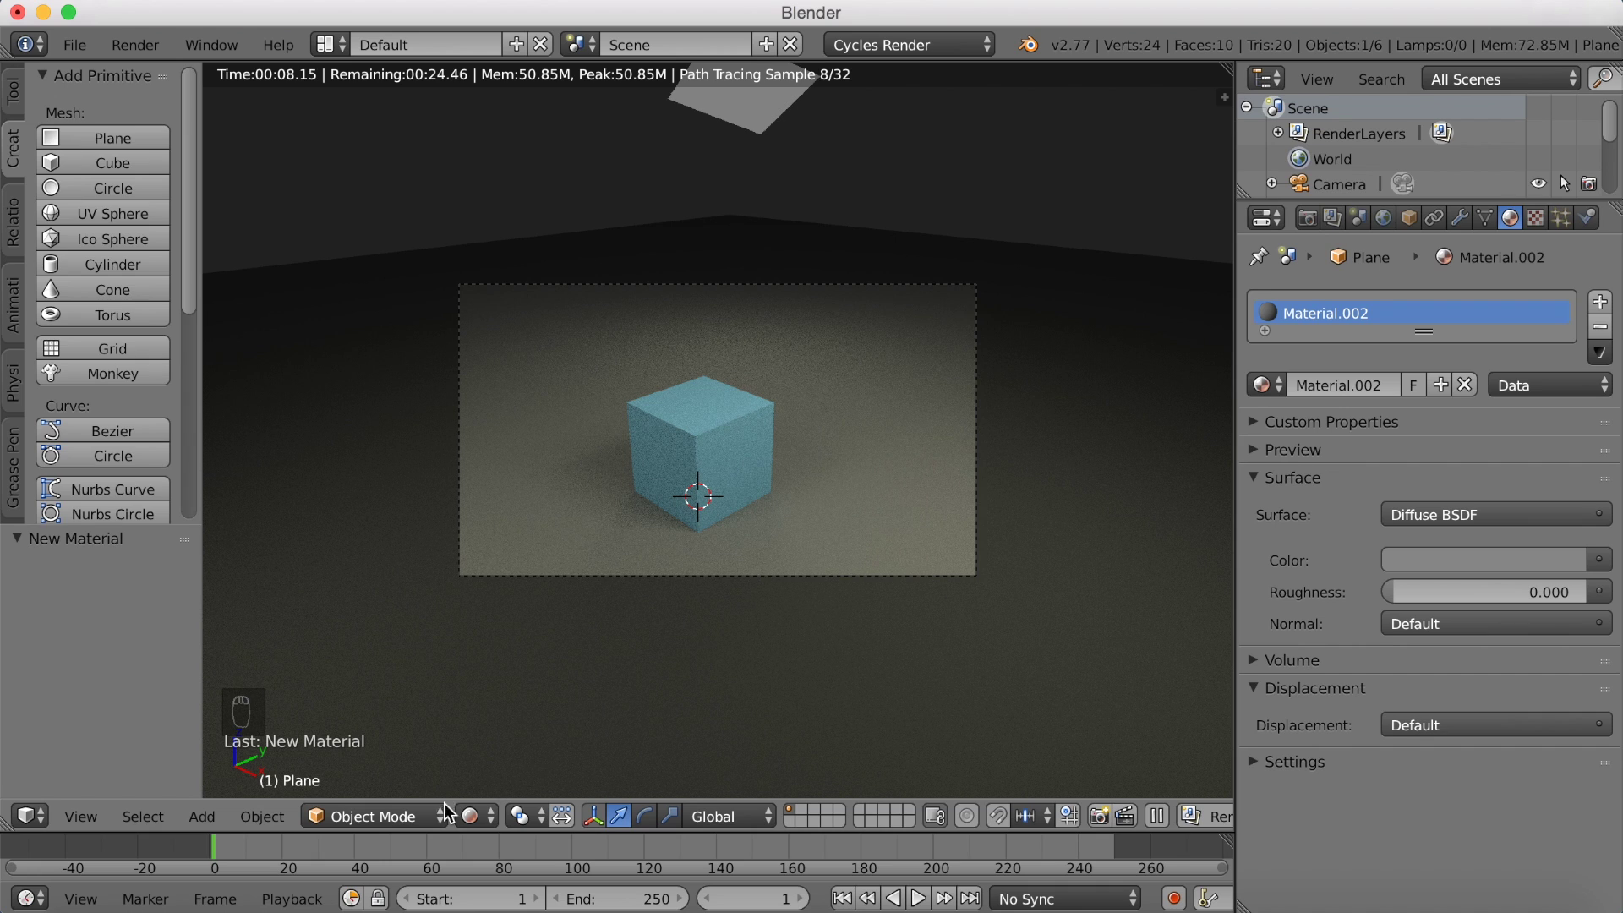
pyautogui.click(467, 816)
# In Solid shading, fly the camera back and up to frame the floor, cube and planes.
pyautogui.click(500, 728)
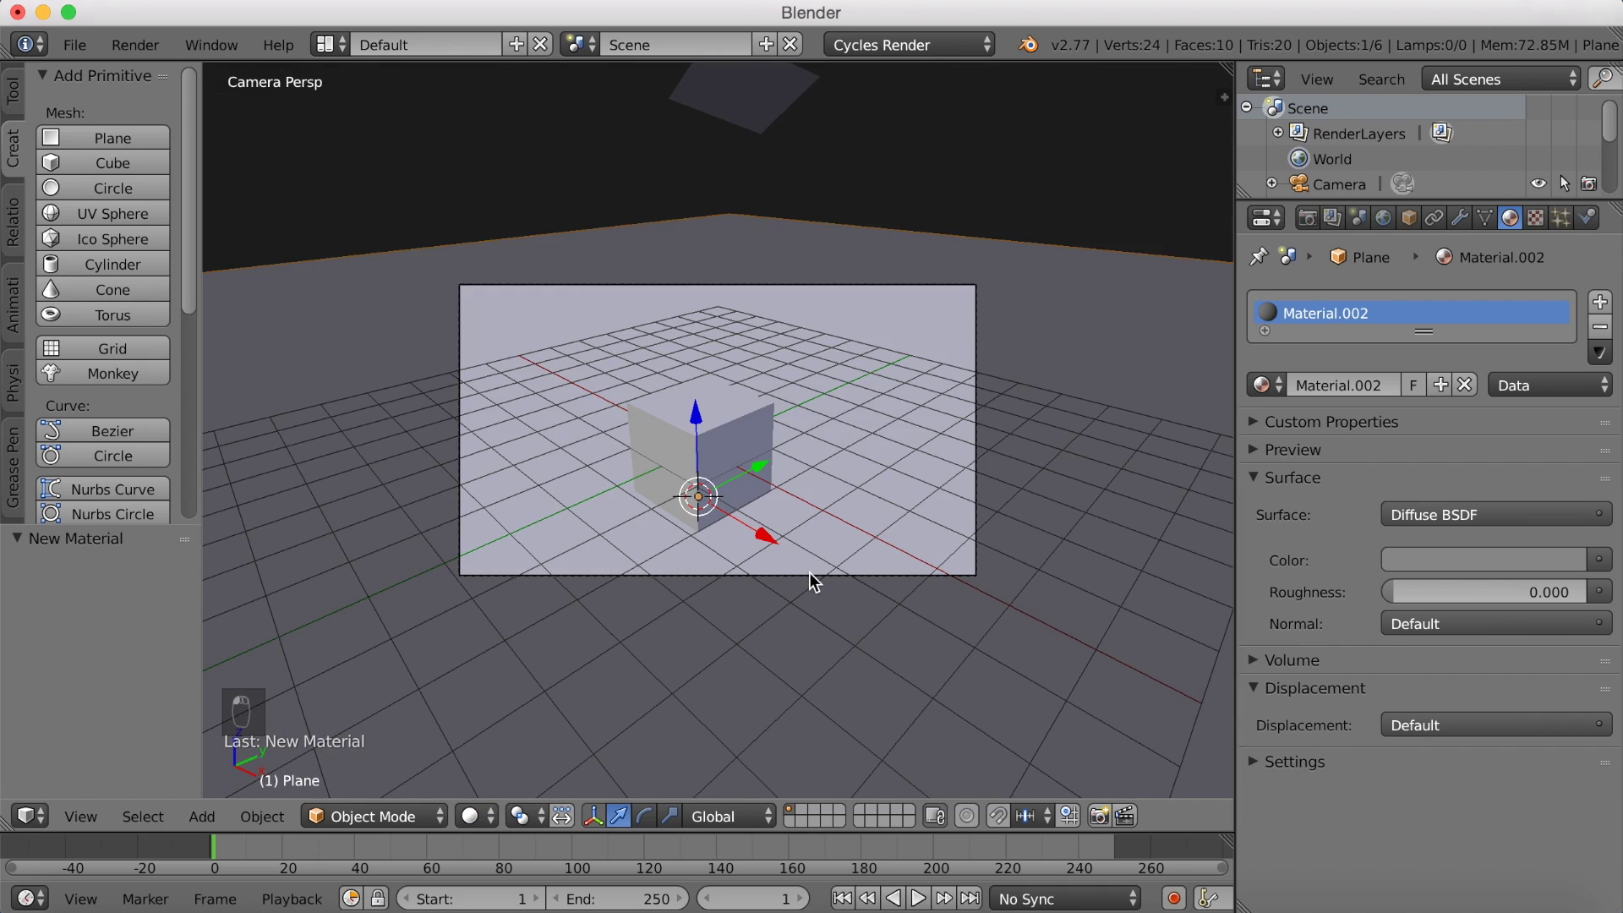
pyautogui.rightClick(819, 575)
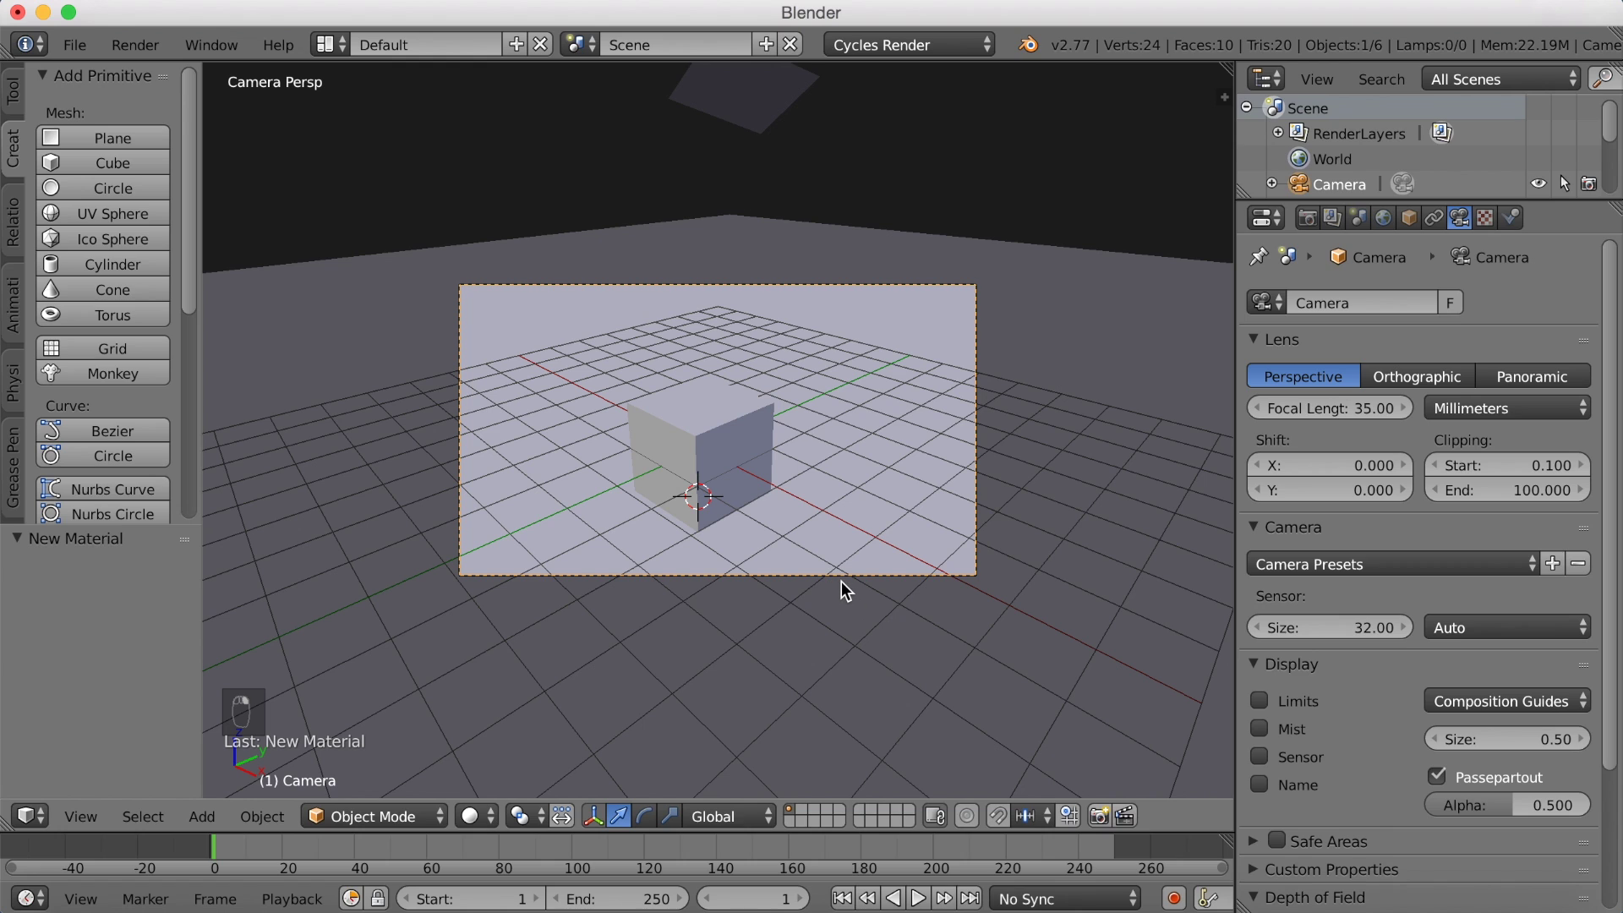
pyautogui.hotkey('shift', 'f')
pyautogui.press('s')
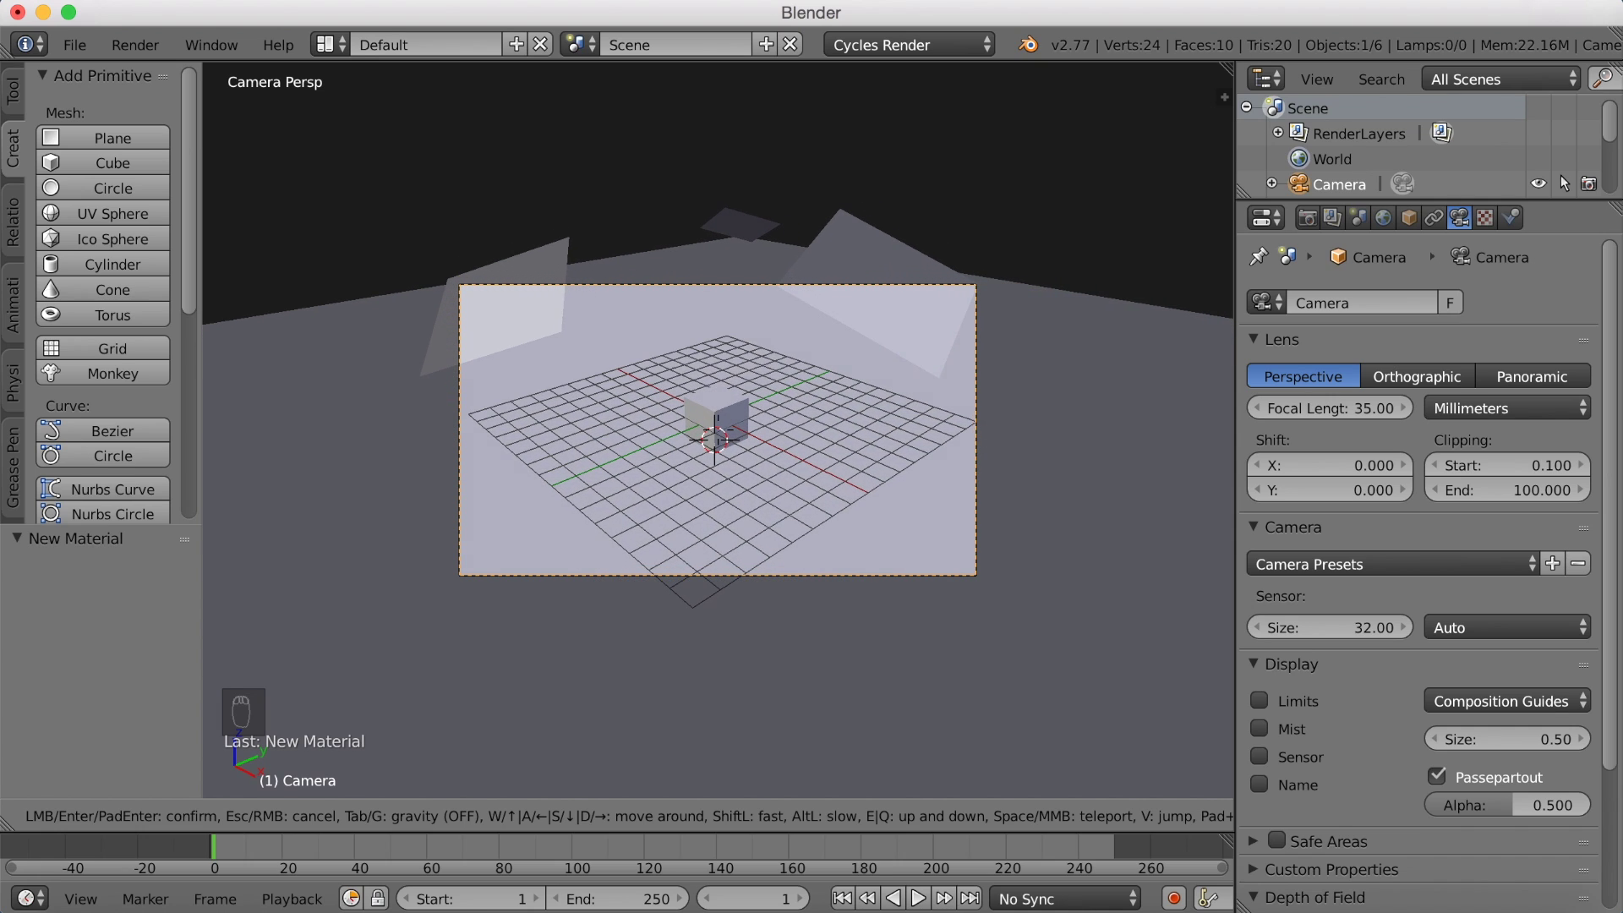
pyautogui.click(712, 433)
pyautogui.rightClick(713, 433)
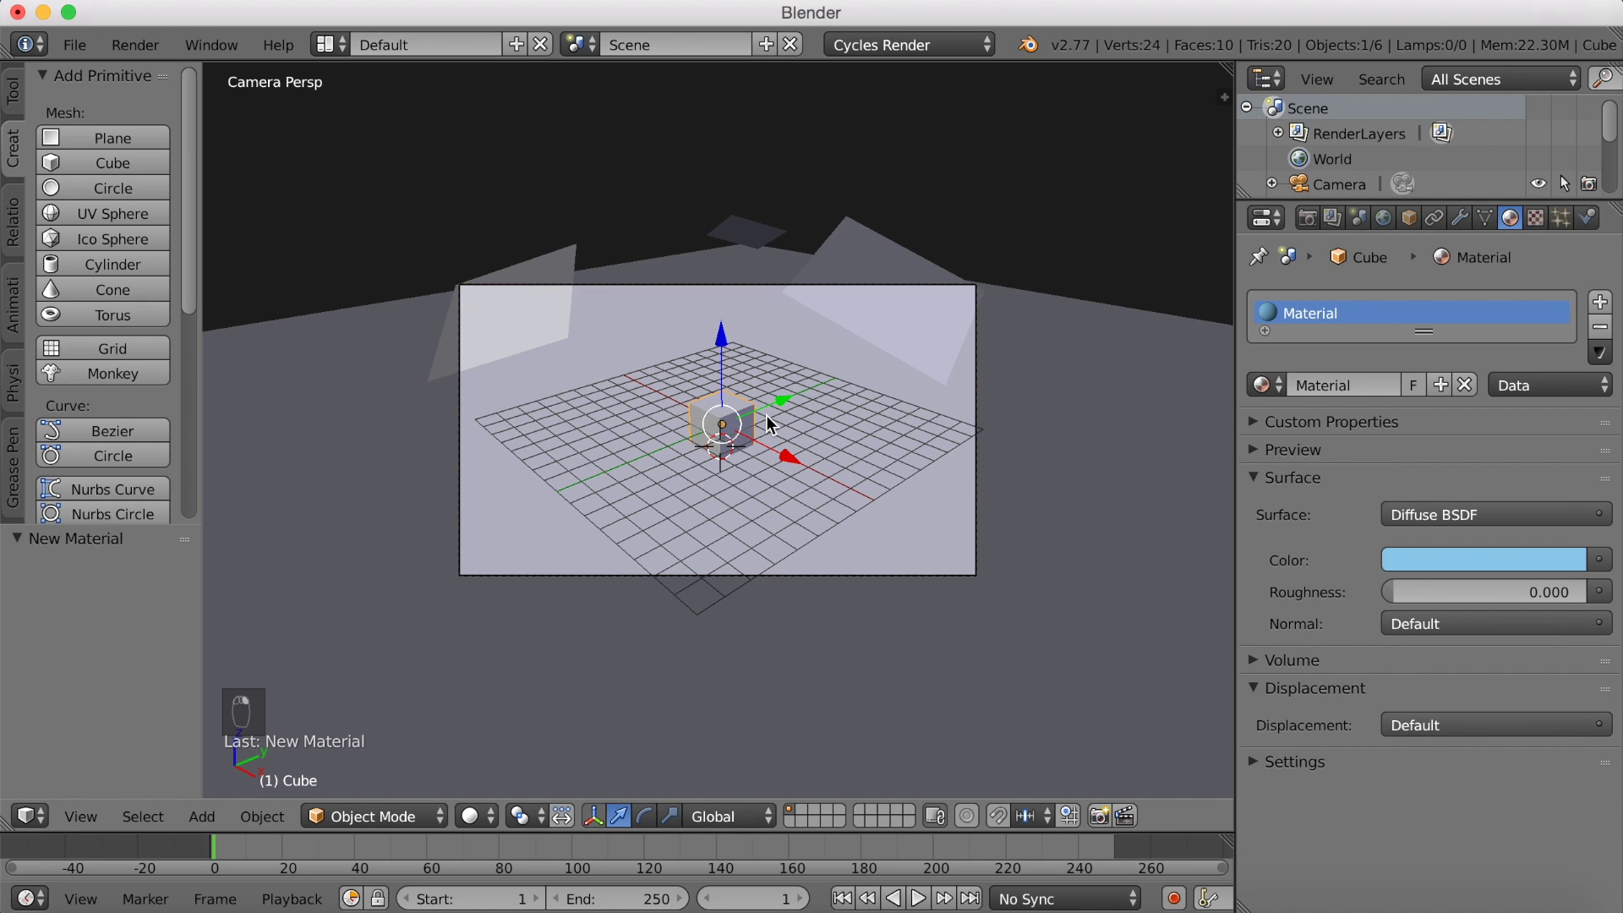
# Scale the cube to 2.133 and raise it 1.054 along Z so it rests on the floor.
pyautogui.press('s')
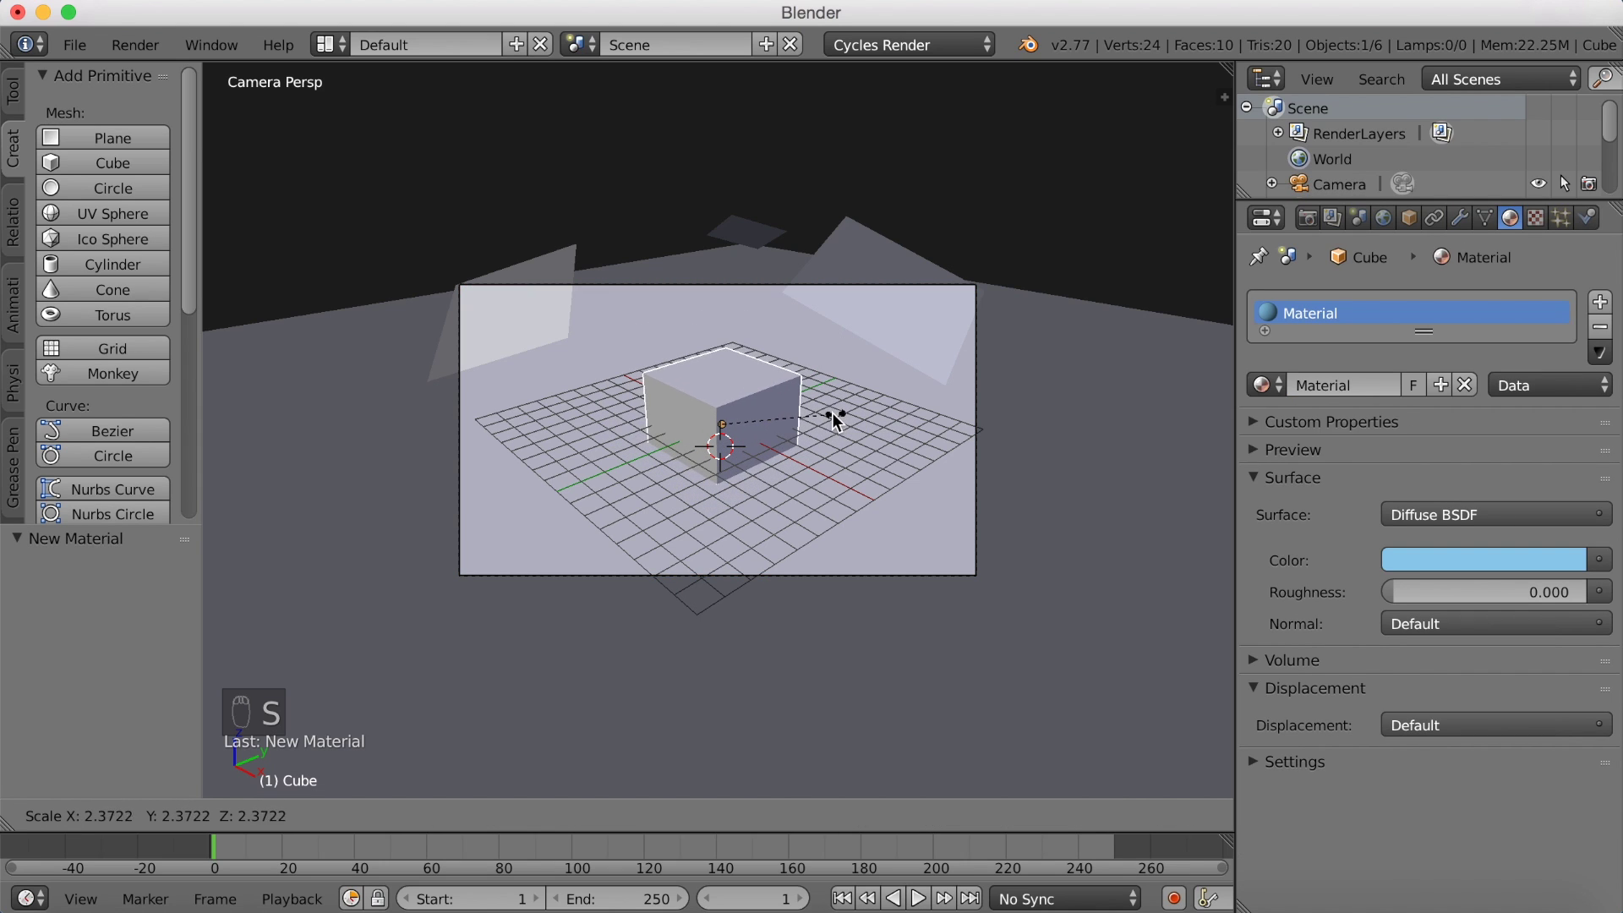
pyautogui.click(827, 419)
pyautogui.press('g')
pyautogui.press('z')
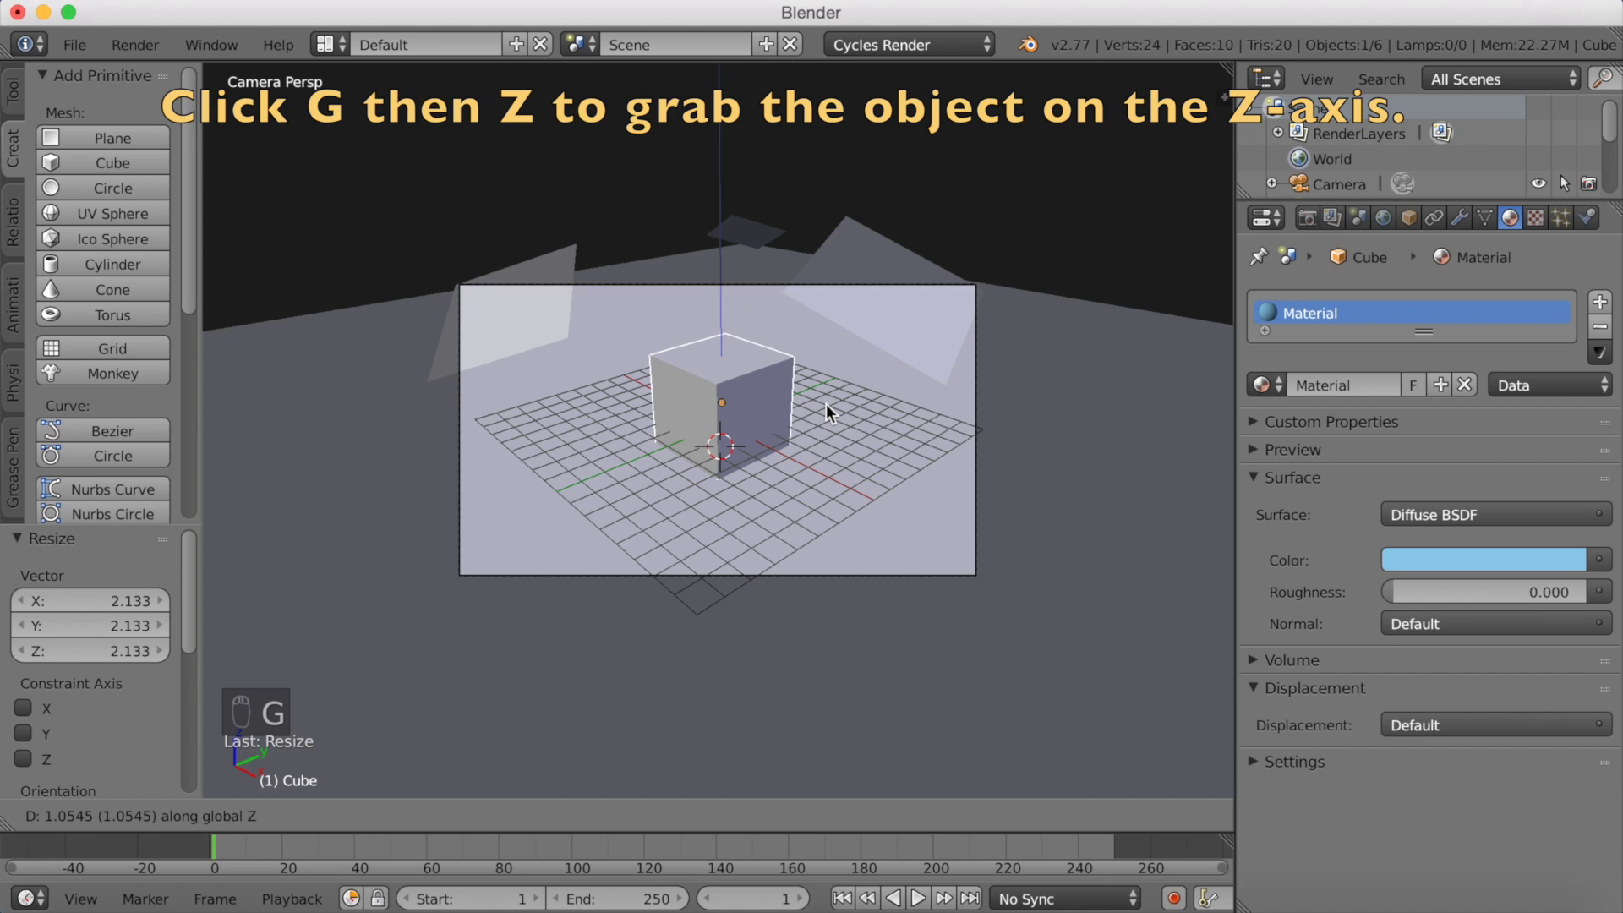
pyautogui.click(825, 403)
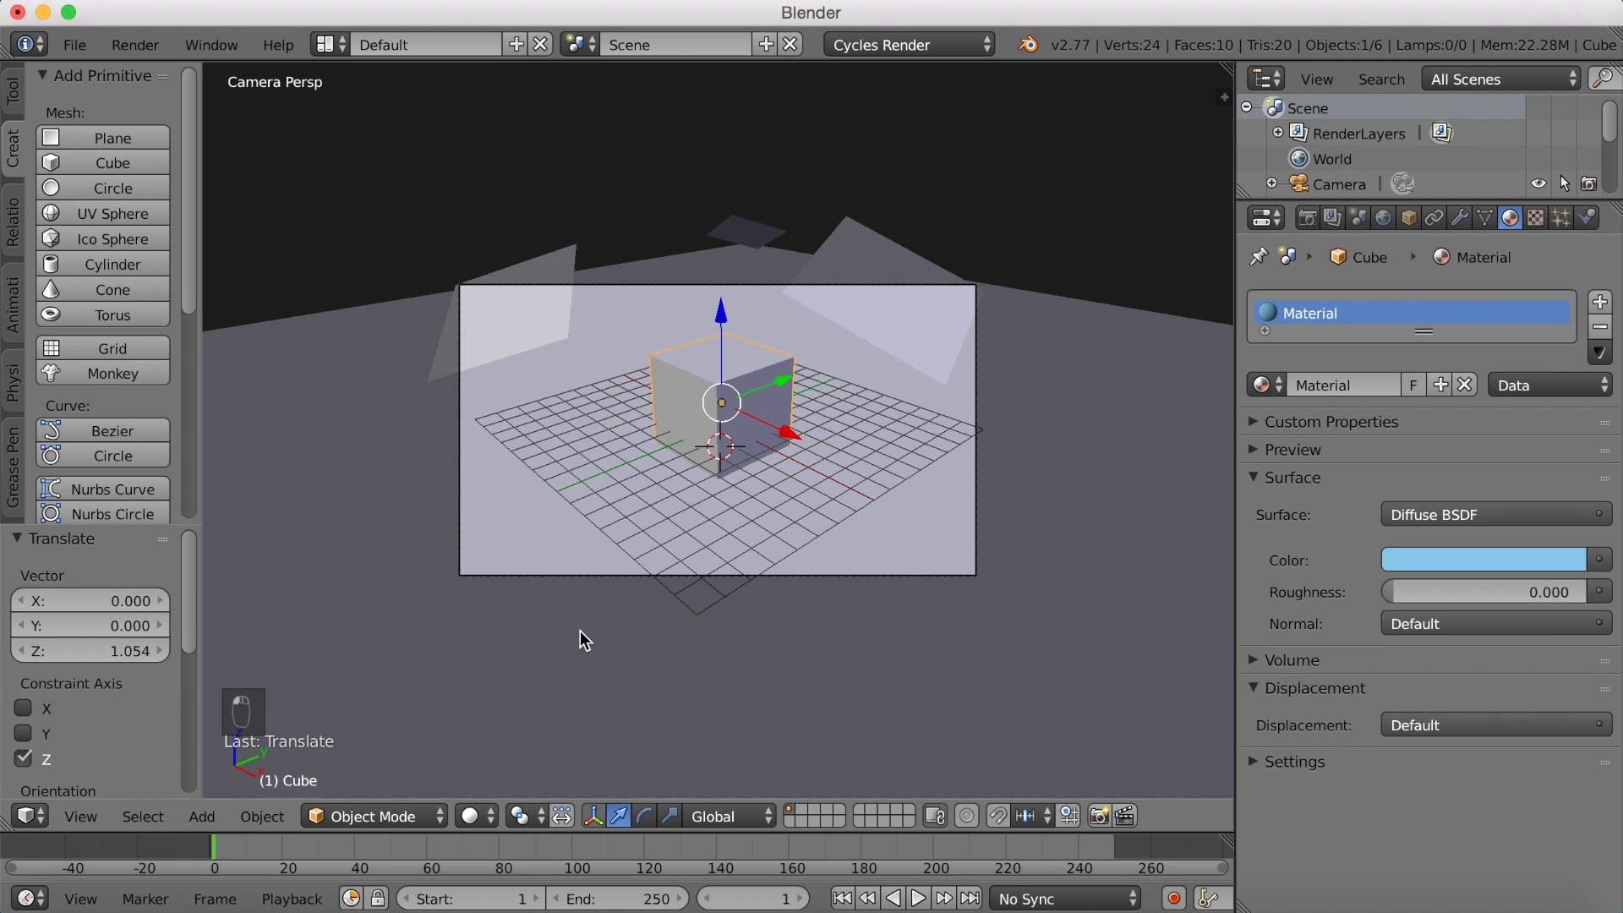
# Switch the viewport to Rendered shading for a Cycles preview.
pyautogui.click(479, 812)
pyautogui.click(509, 644)
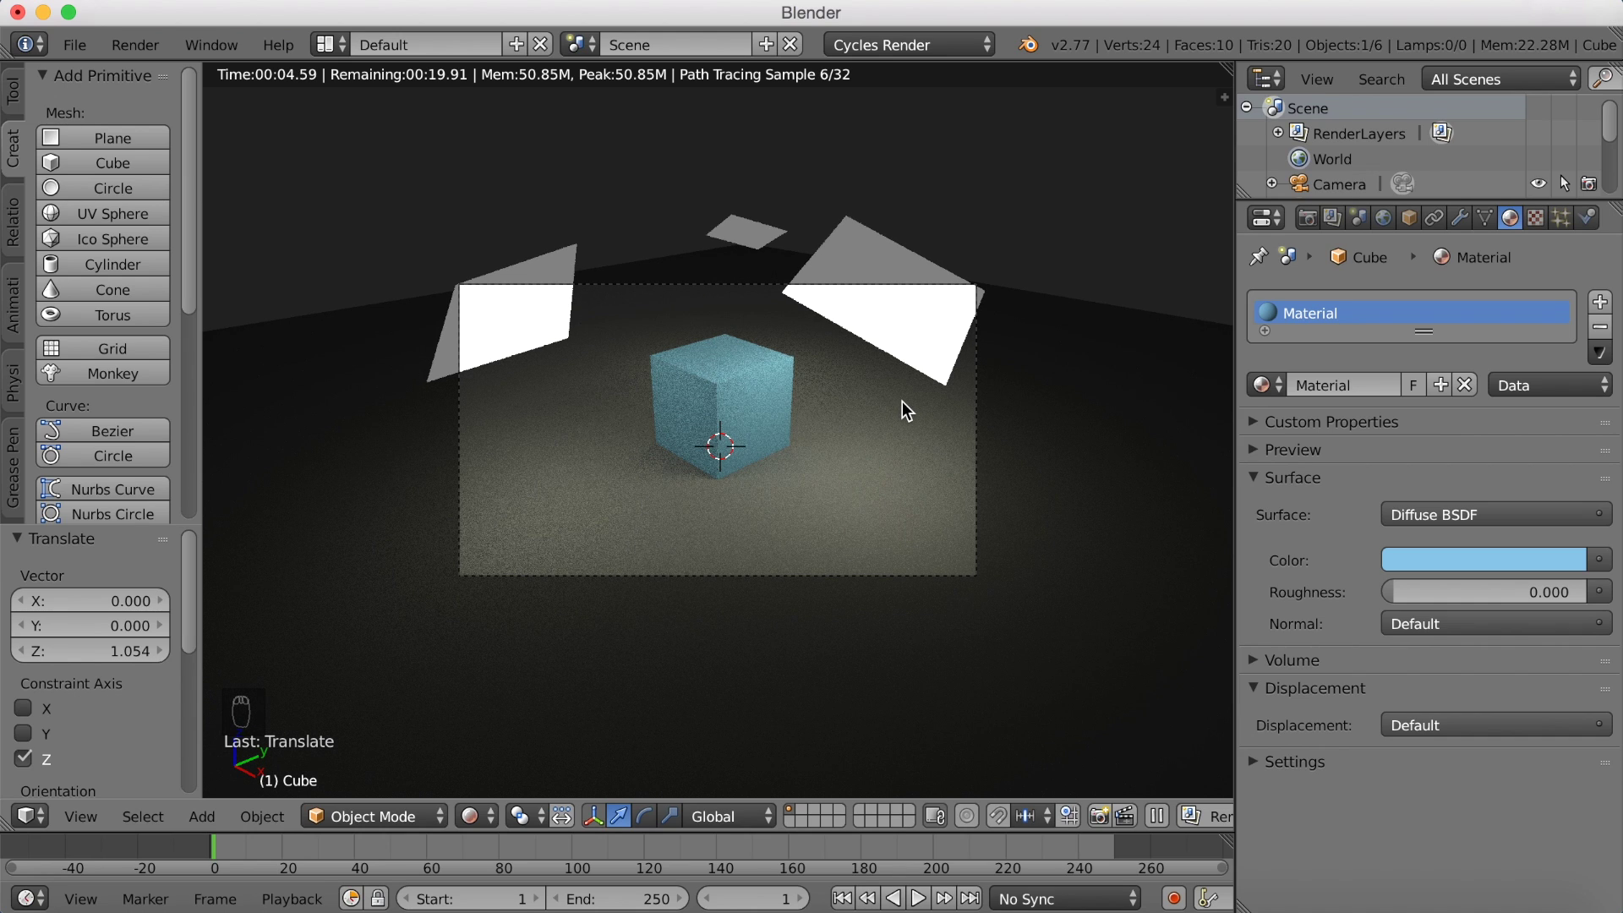
pyautogui.click(479, 816)
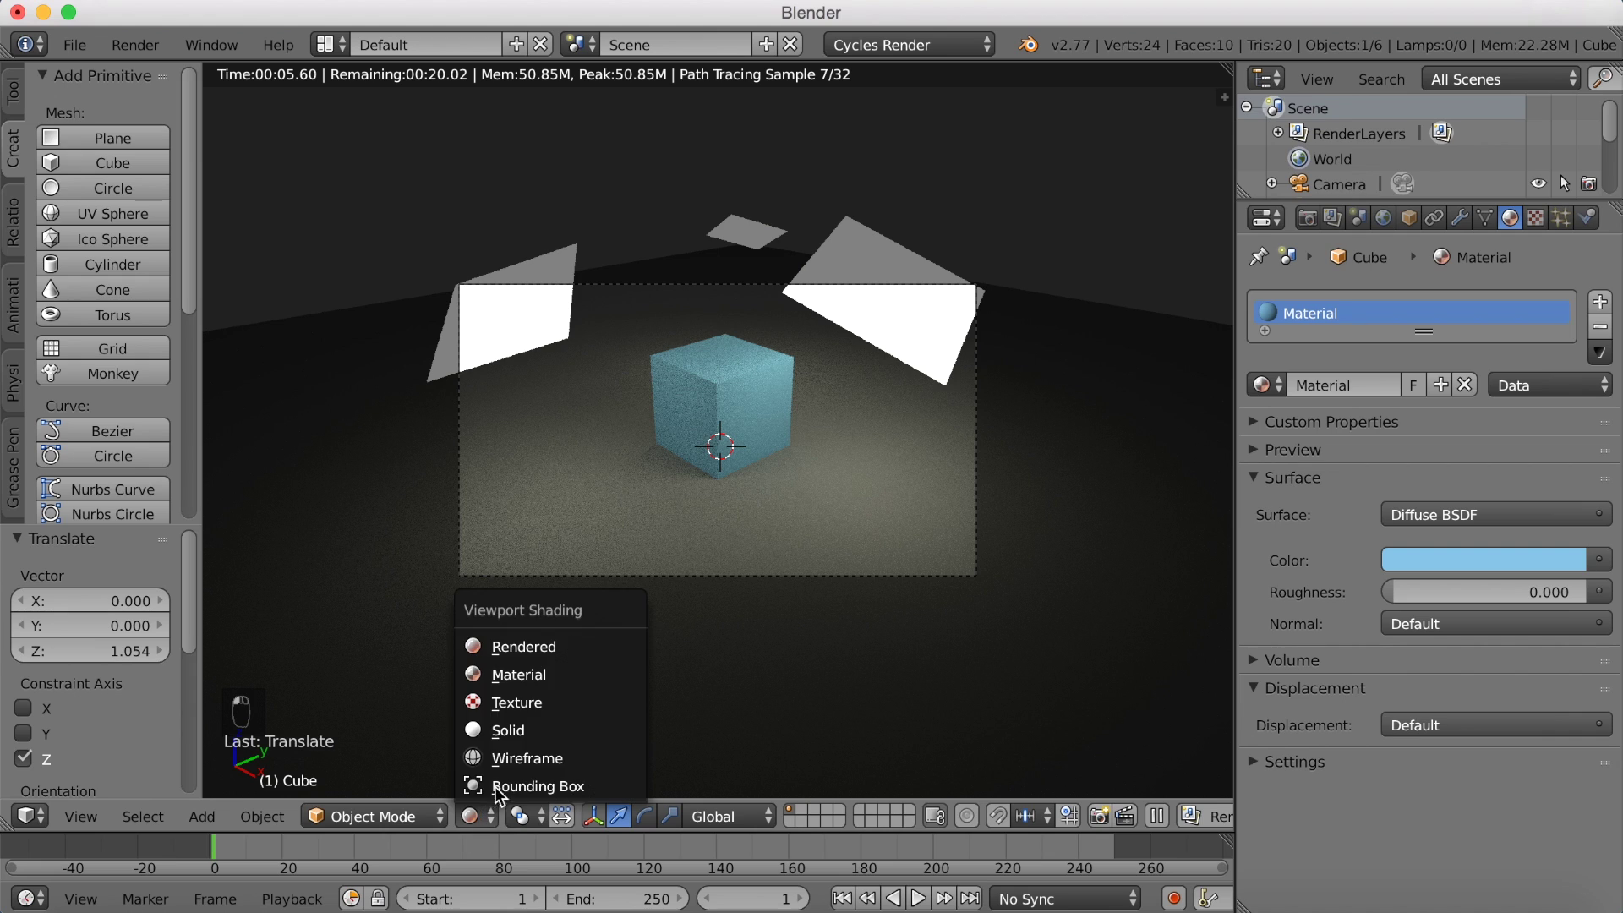
# Turn off Camera ray visibility for Plane.001 in its Cycles settings, then preview in Rendered shading.
pyautogui.click(507, 724)
pyautogui.rightClick(905, 309)
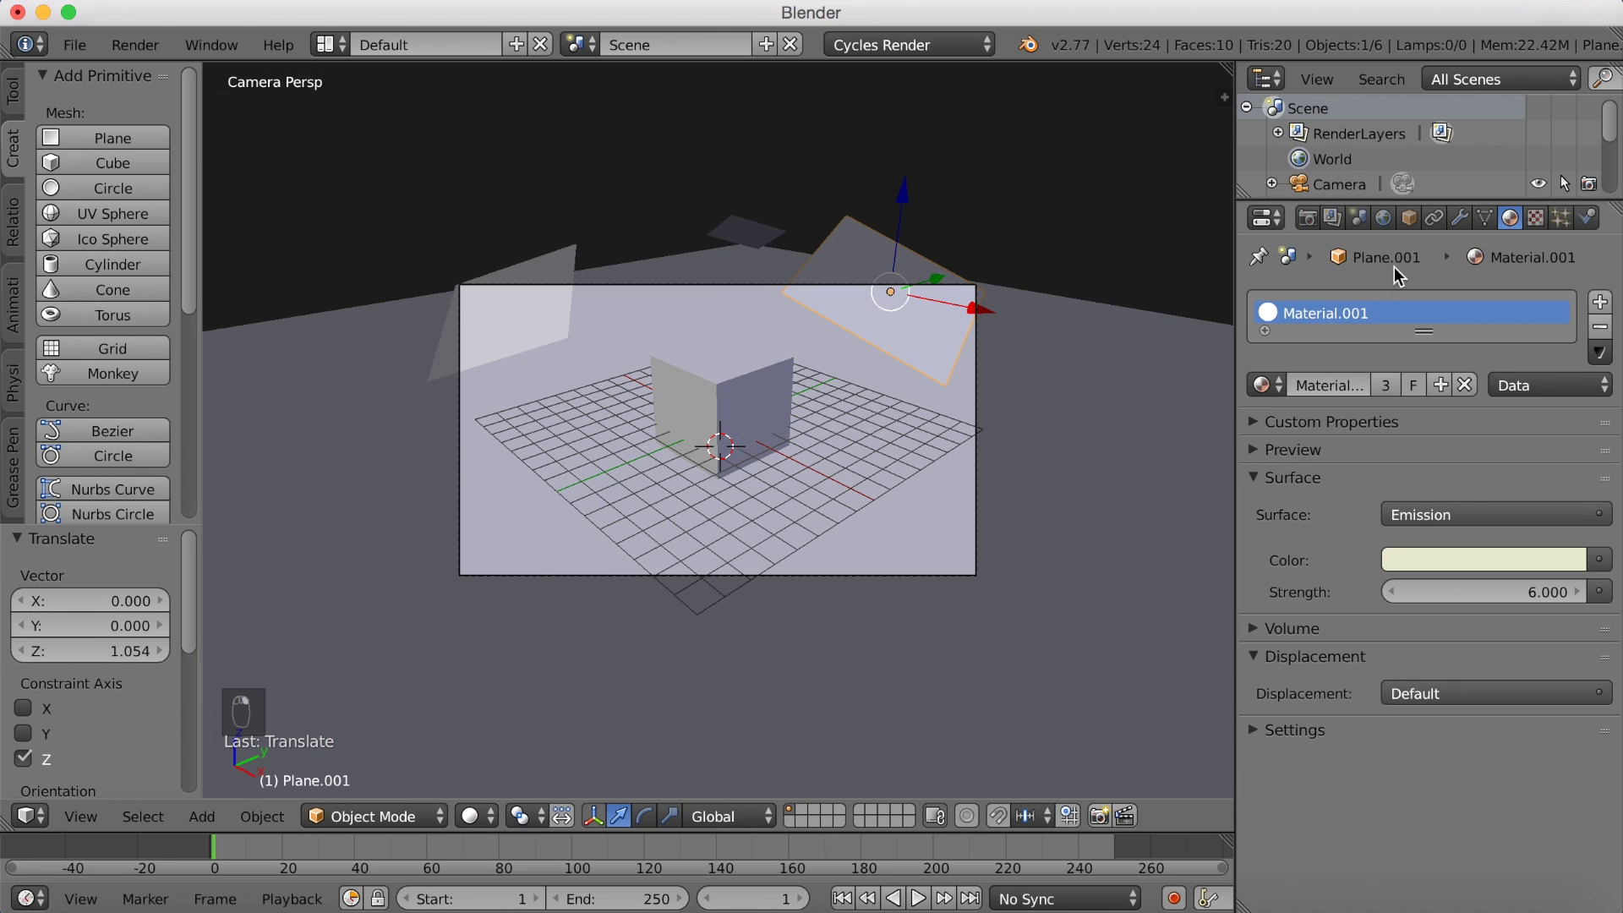
pyautogui.click(1408, 218)
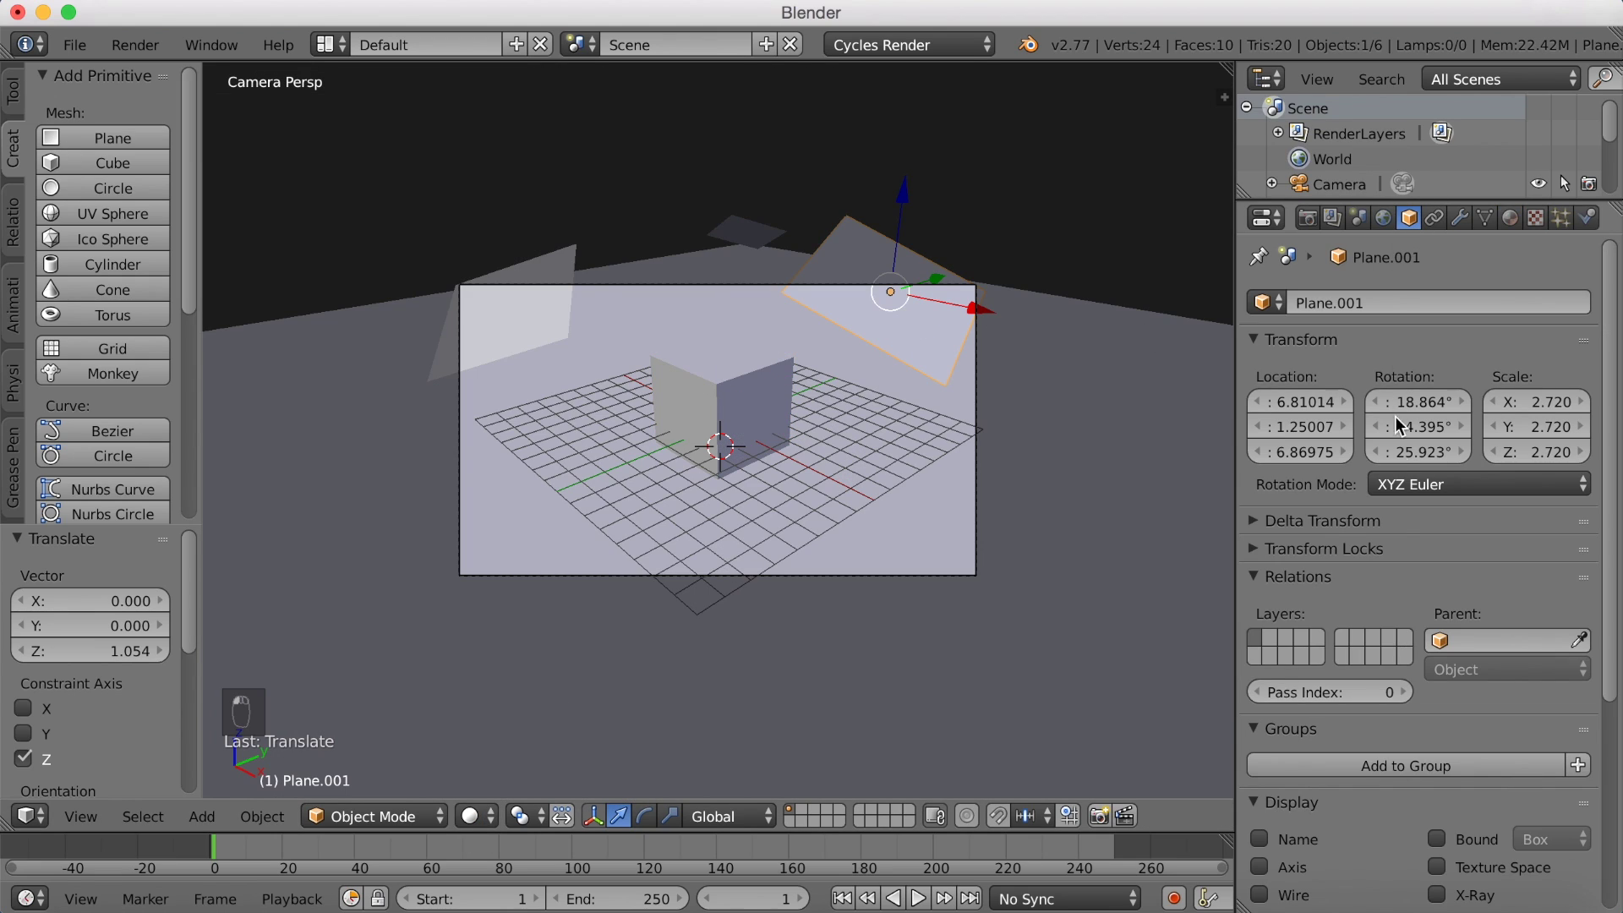
pyautogui.scroll(-8, 1395, 515)
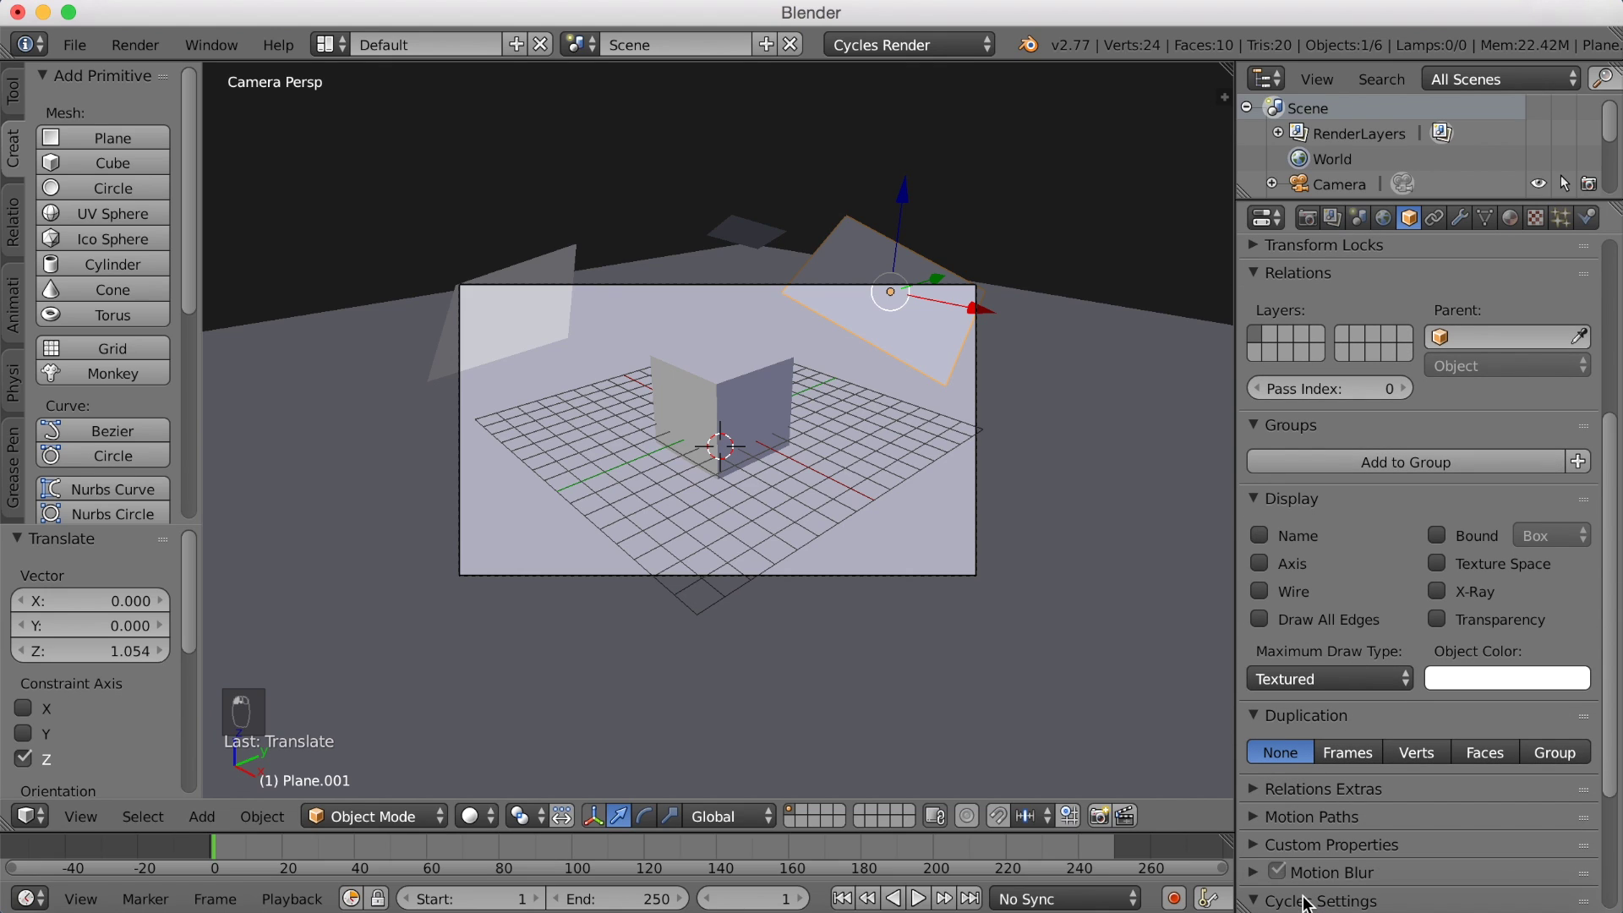
pyautogui.click(1307, 901)
pyautogui.scroll(-3, 1306, 743)
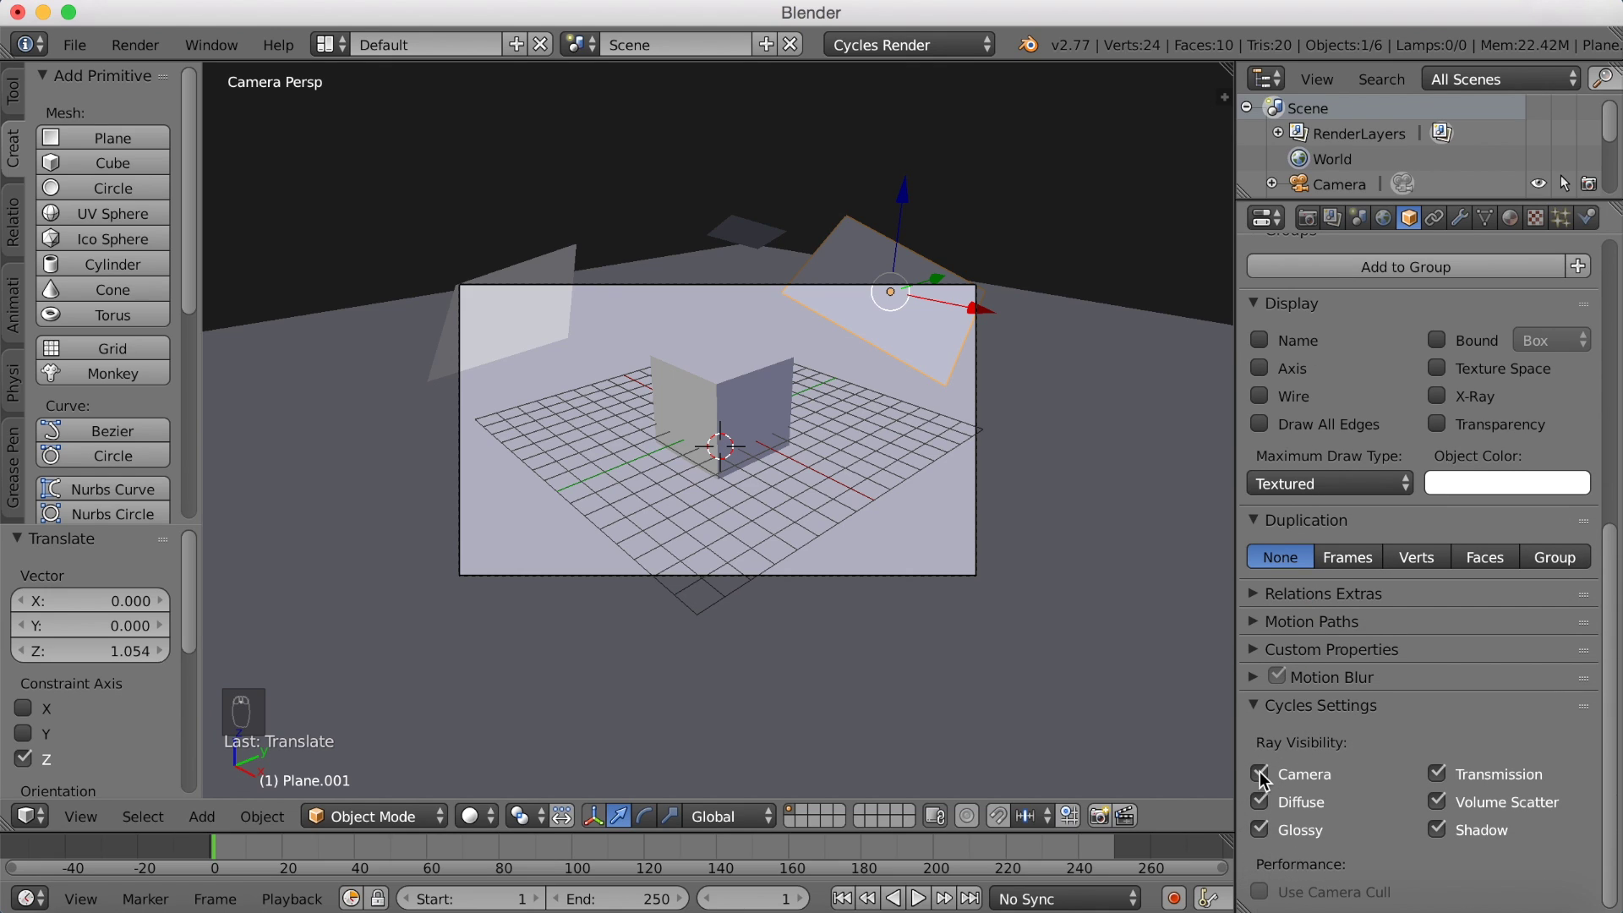
pyautogui.click(1262, 775)
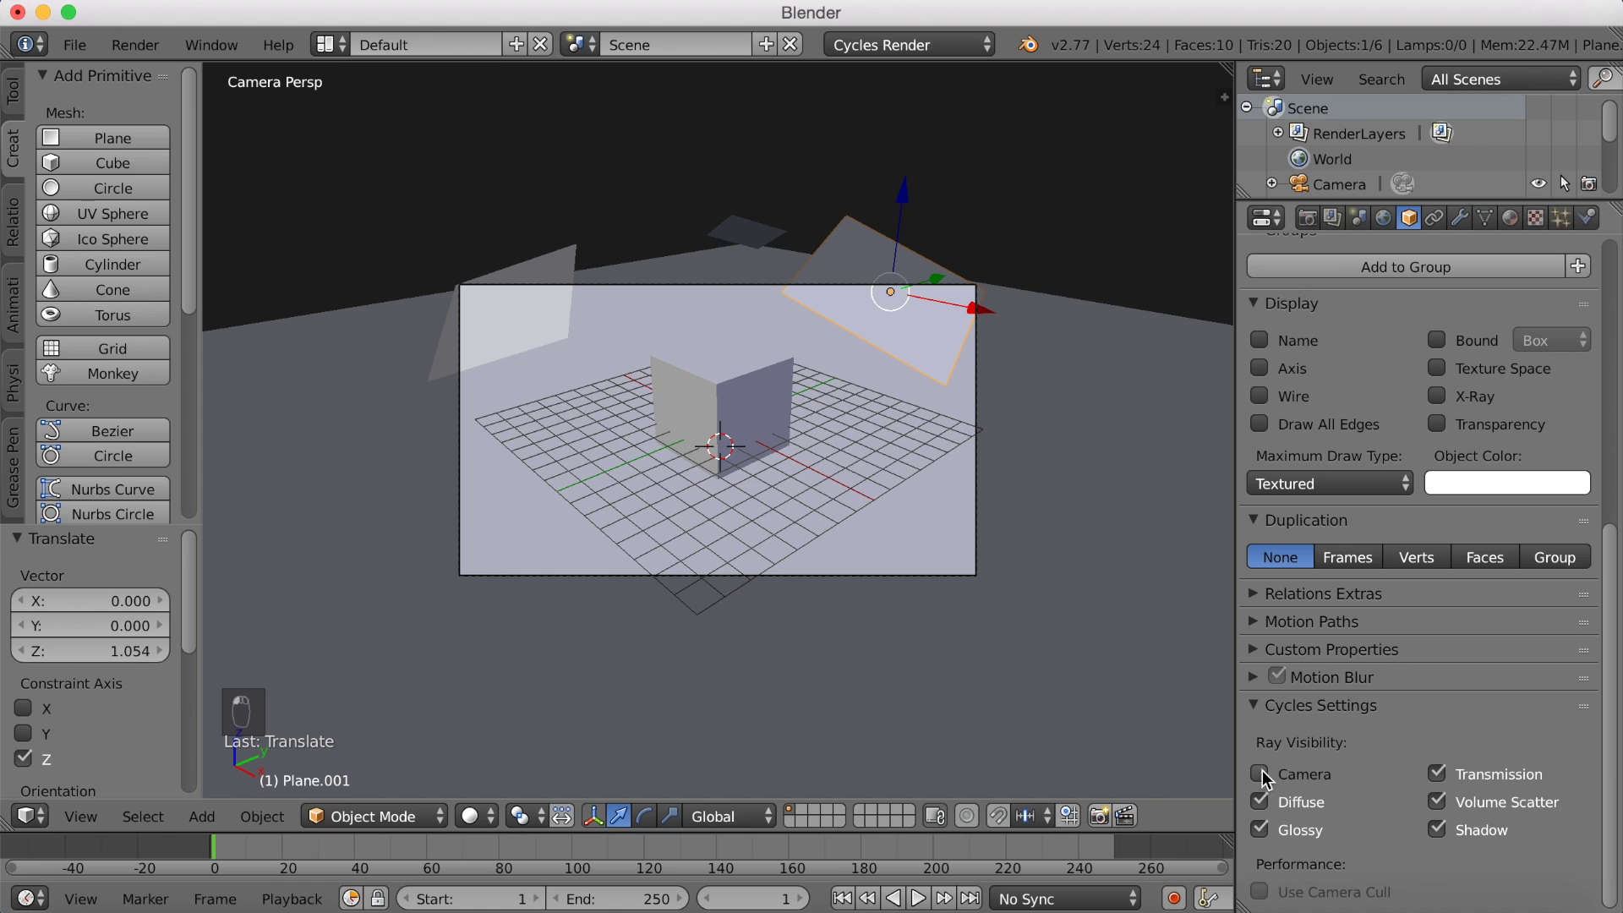
pyautogui.click(470, 815)
pyautogui.click(499, 647)
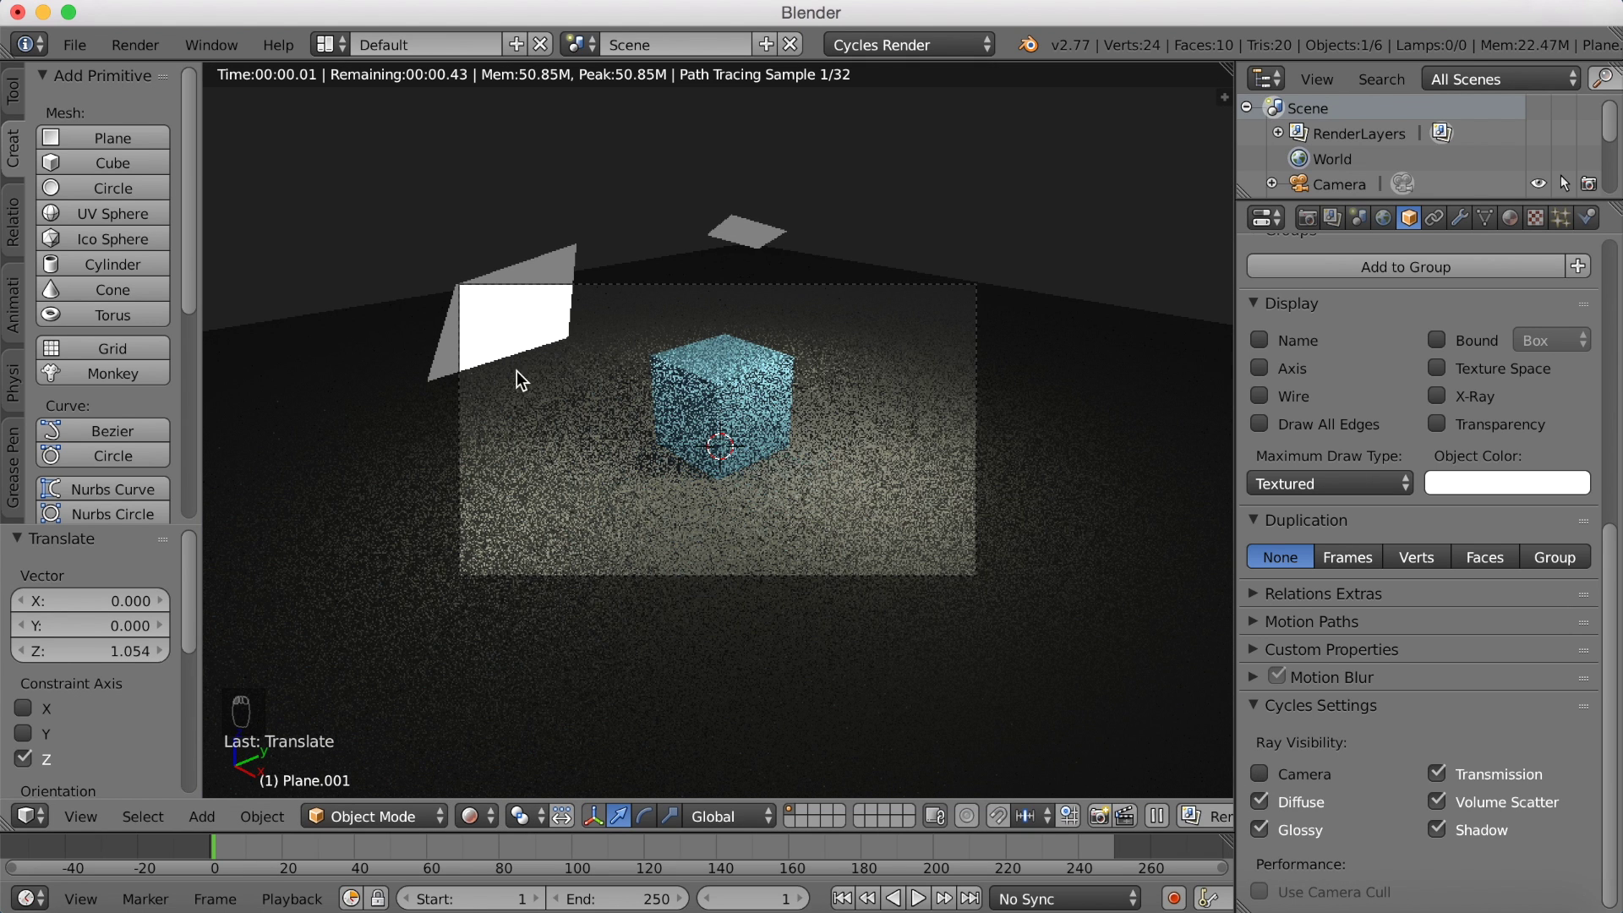
# Turn off Camera ray visibility for the left and top emission planes.
pyautogui.click(1260, 776)
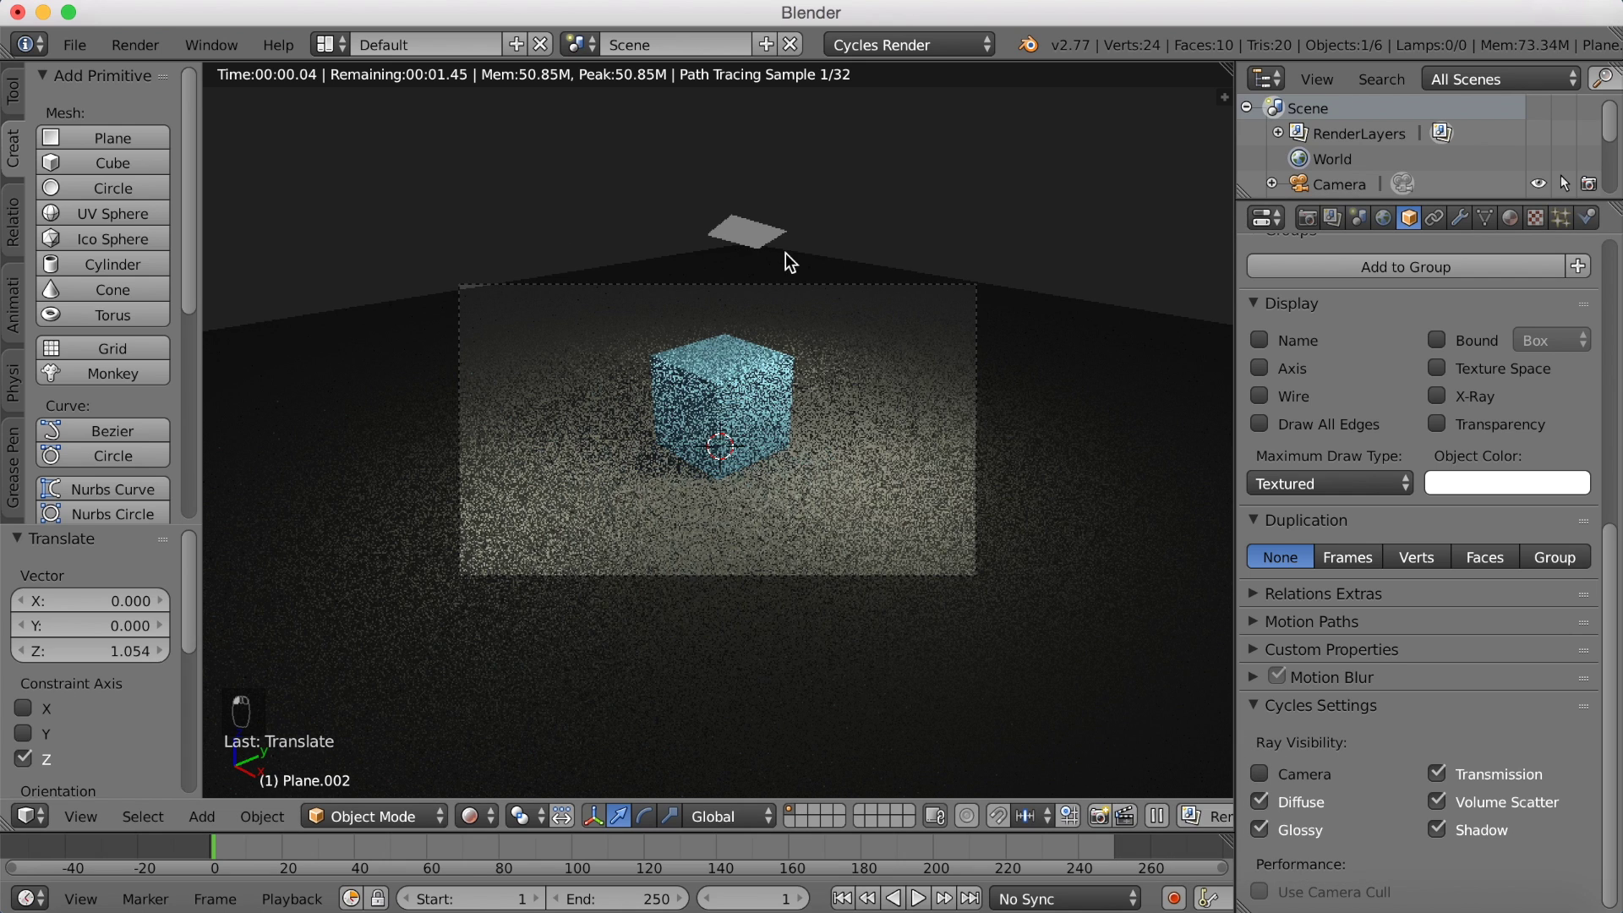
pyautogui.rightClick(737, 224)
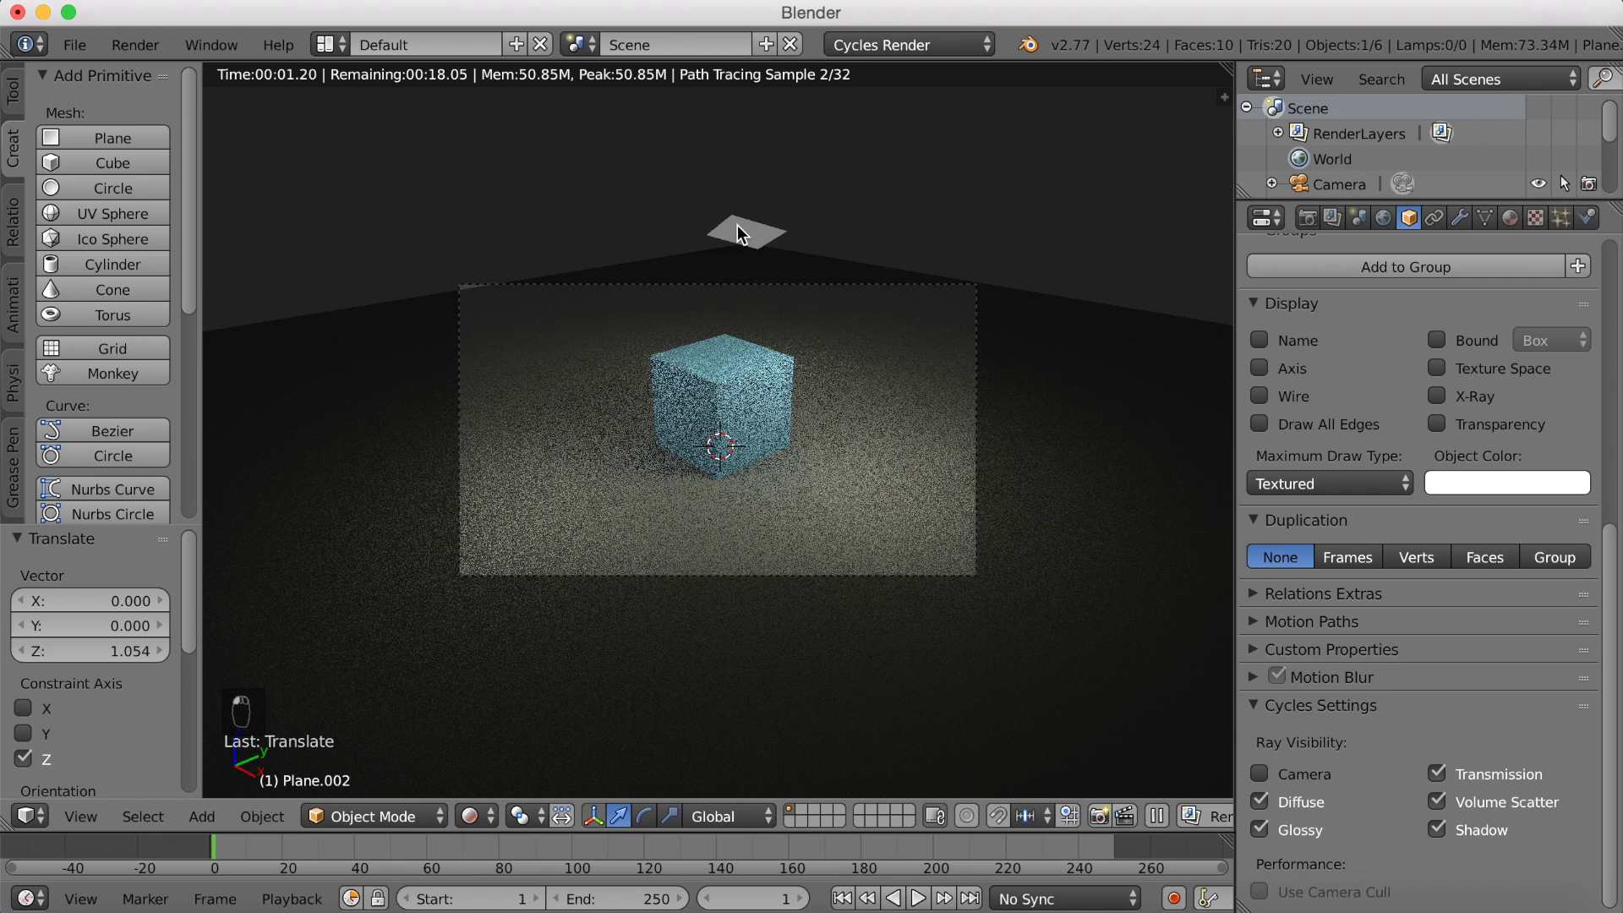
pyautogui.click(1258, 772)
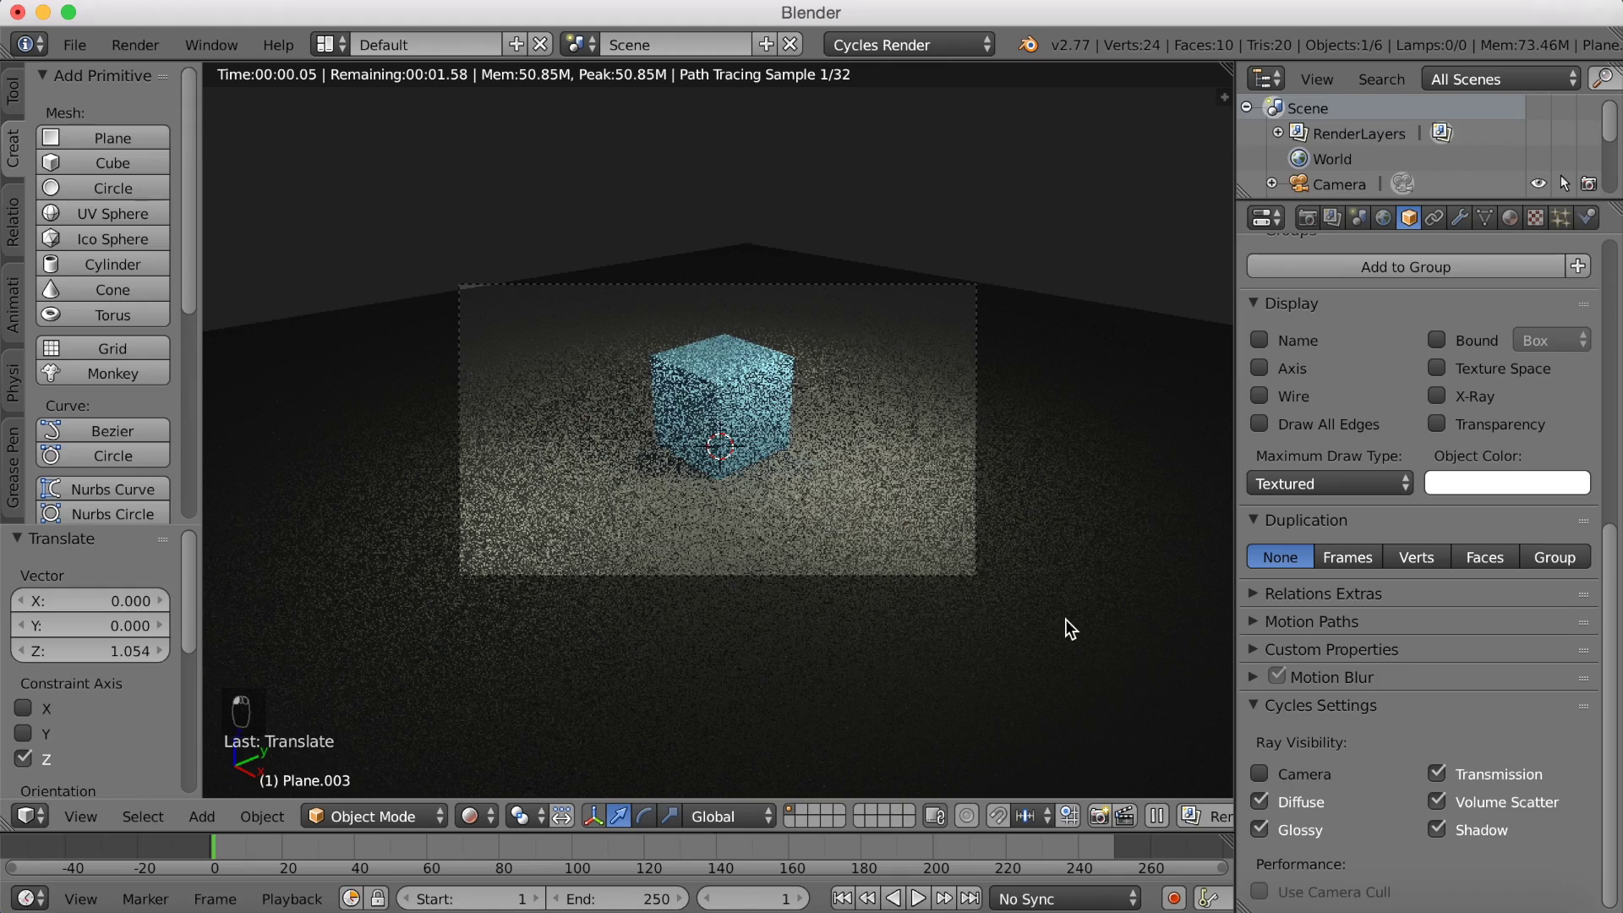
# Scale the floor plane up to 1.327.
pyautogui.scroll(3, 811, 451)
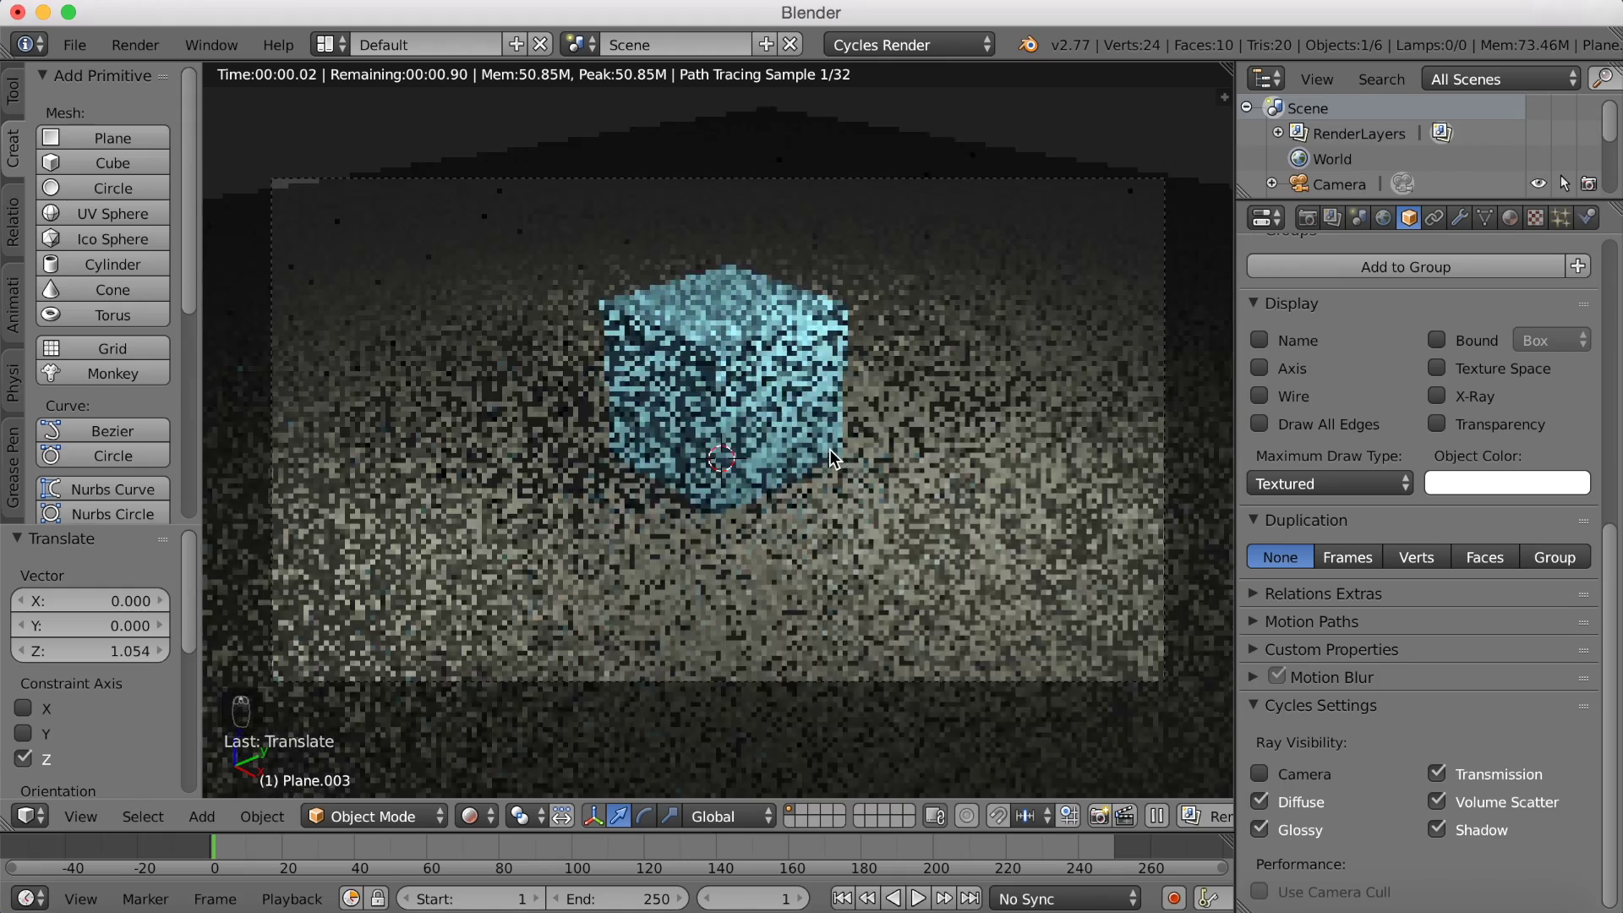
pyautogui.rightClick(963, 379)
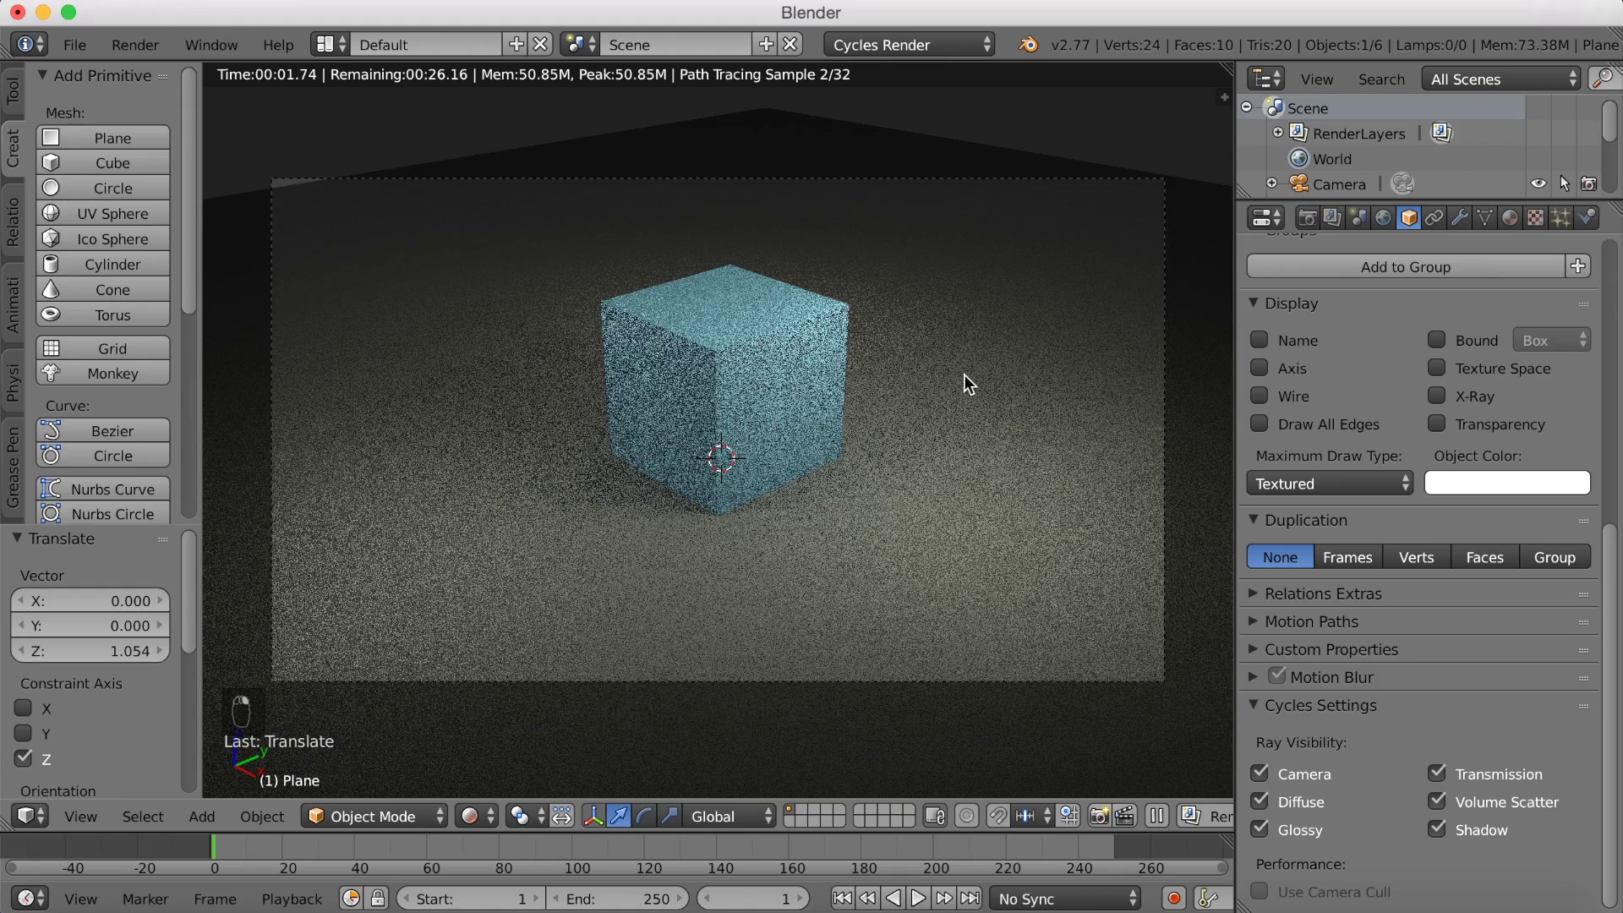
pyautogui.press('s')
pyautogui.click(1044, 349)
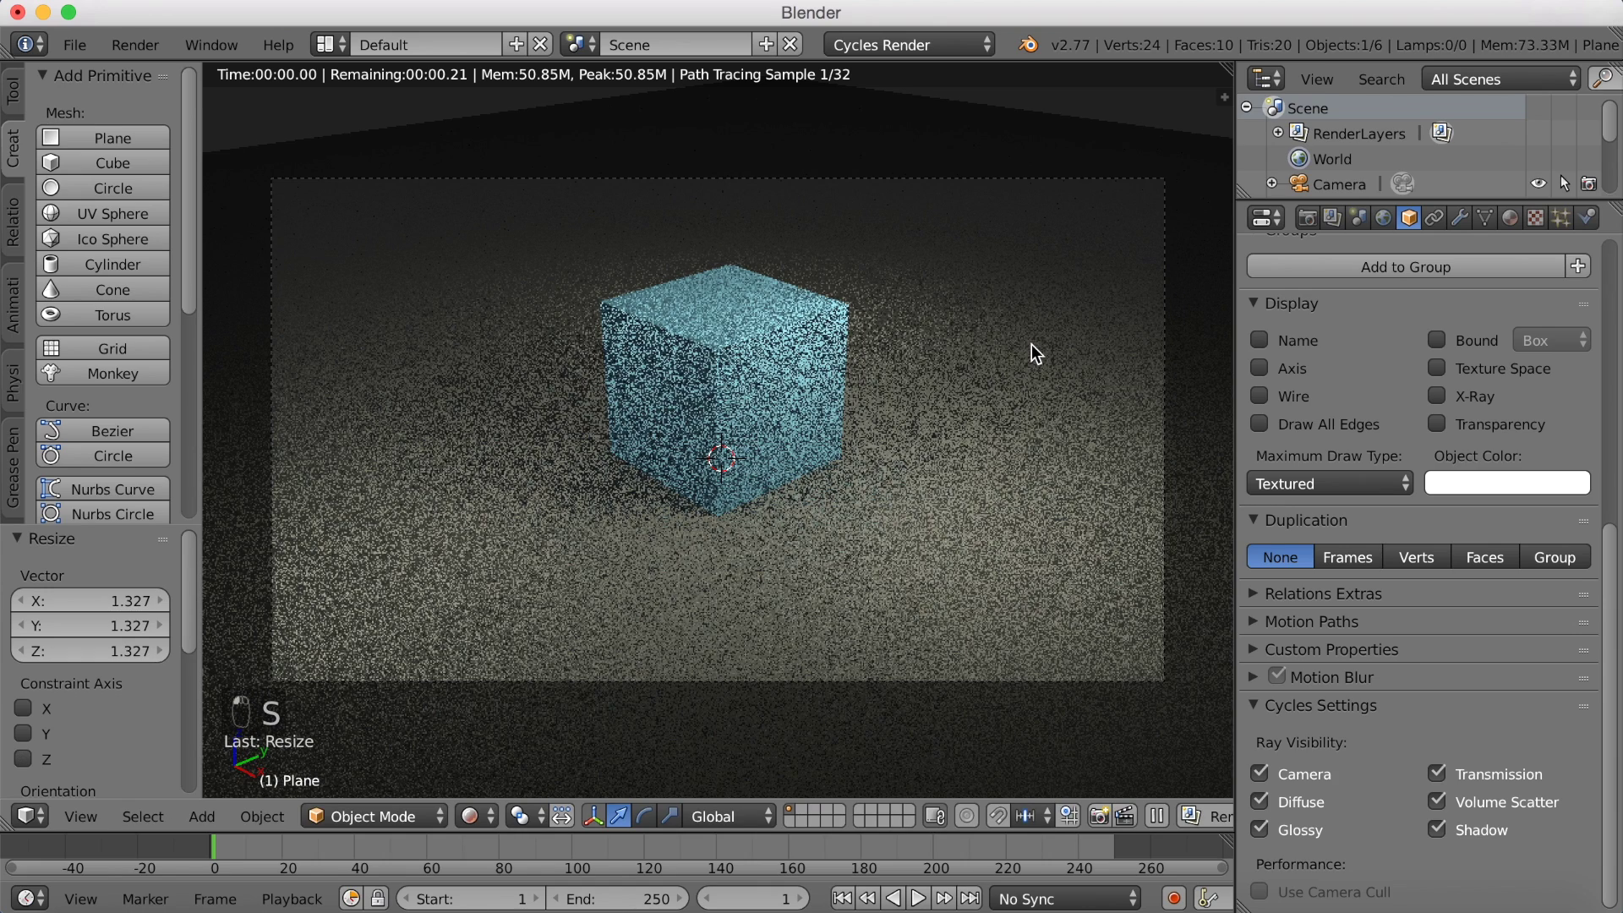